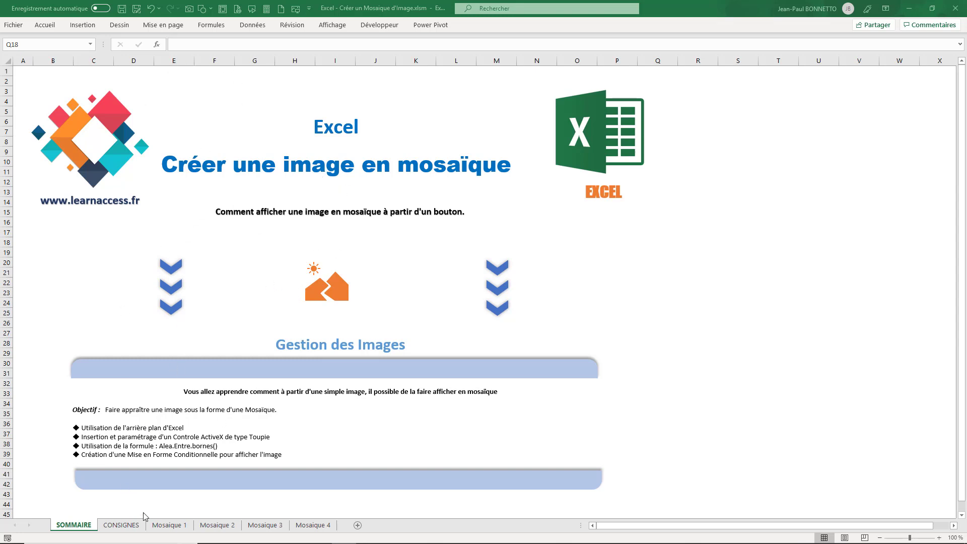
On the Mosaique 1 sheet, raise the spinner value step by step to 100 to reveal the whole image.
{"action": "left_click", "coordinate": [177, 527]}
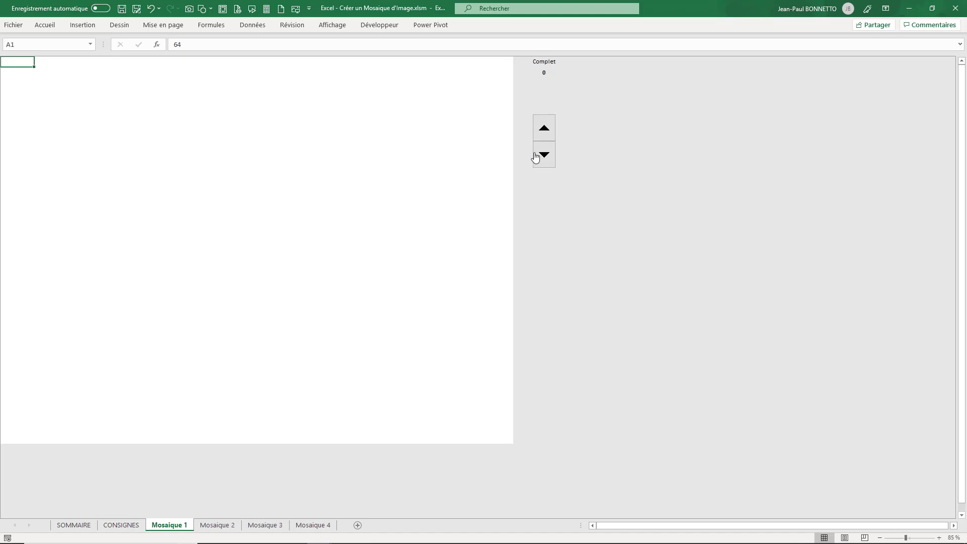
{"action": "left_click", "coordinate": [545, 130]}
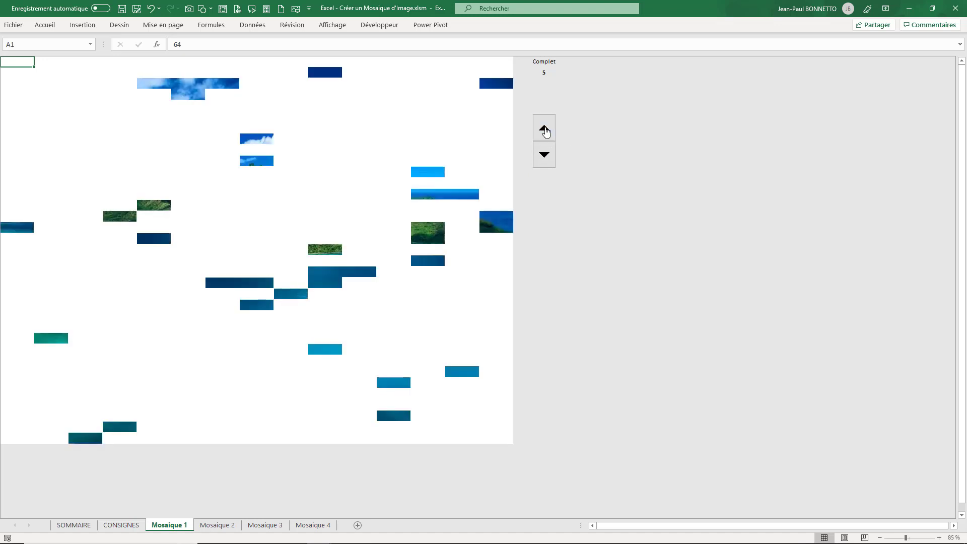
{"action": "left_click", "coordinate": [546, 130]}
{"action": "left_click", "coordinate": [545, 130]}
{"action": "left_click", "coordinate": [545, 130]}
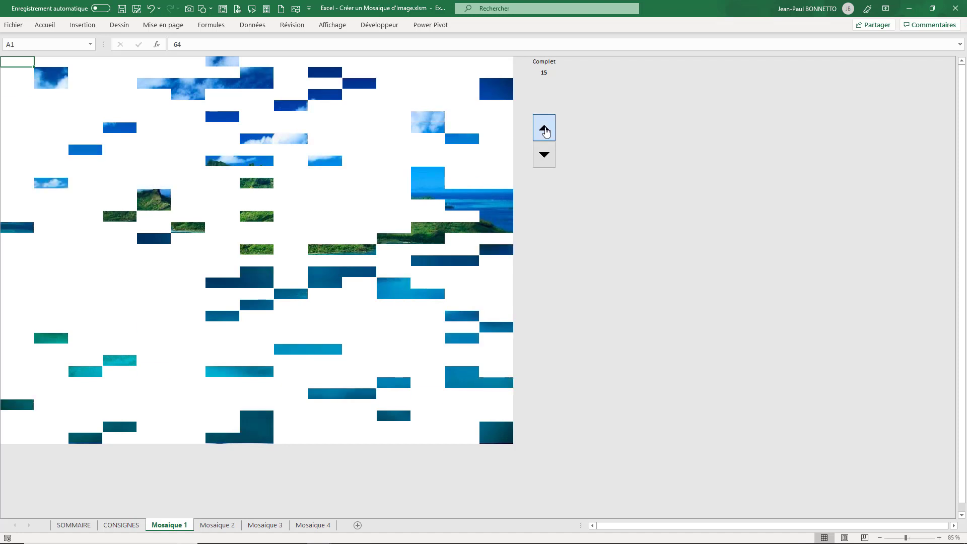
{"action": "left_click", "coordinate": [545, 130]}
{"action": "left_click", "coordinate": [545, 129]}
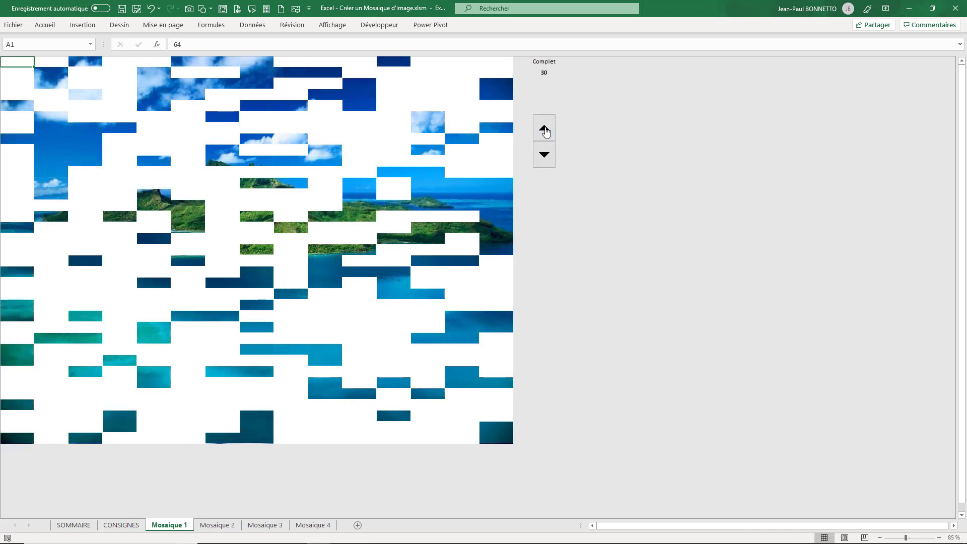
{"action": "left_click", "coordinate": [545, 130]}
{"action": "left_click", "coordinate": [545, 130]}
{"action": "left_click", "coordinate": [545, 130]}
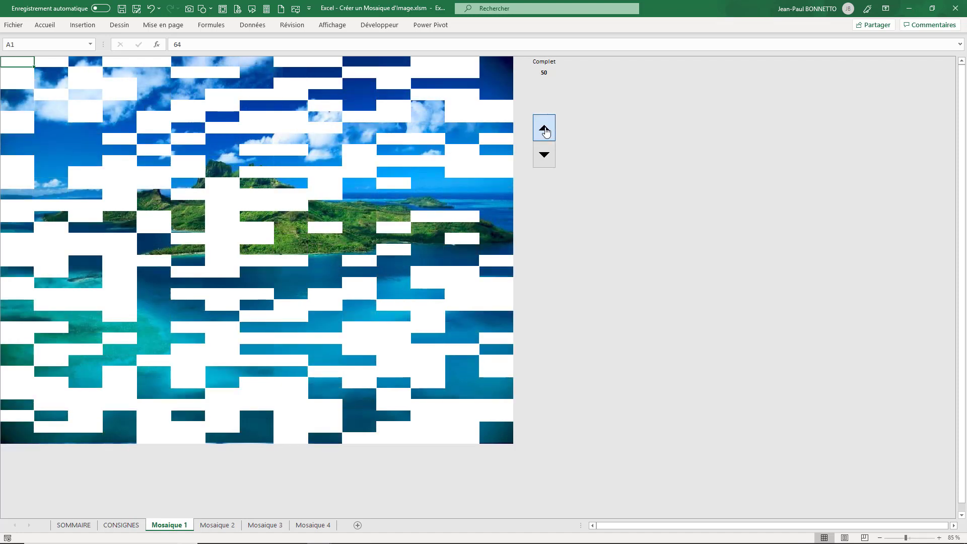
{"action": "left_click", "coordinate": [545, 130]}
{"action": "left_click", "coordinate": [545, 130]}
{"action": "left_click", "coordinate": [545, 130]}
{"action": "left_click", "coordinate": [545, 130]}
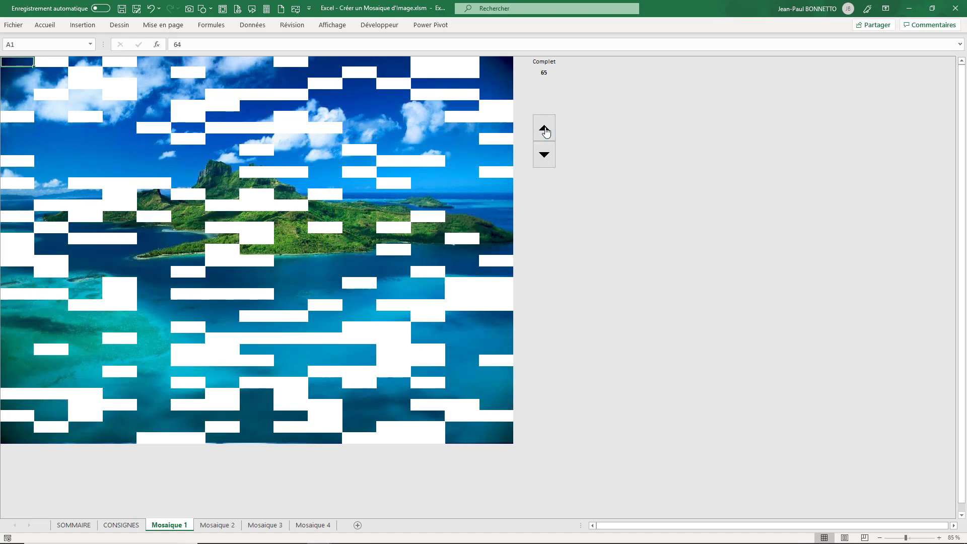
{"action": "left_click", "coordinate": [545, 130]}
{"action": "left_click", "coordinate": [545, 130]}
{"action": "left_click", "coordinate": [545, 130]}
{"action": "left_click", "coordinate": [545, 130]}
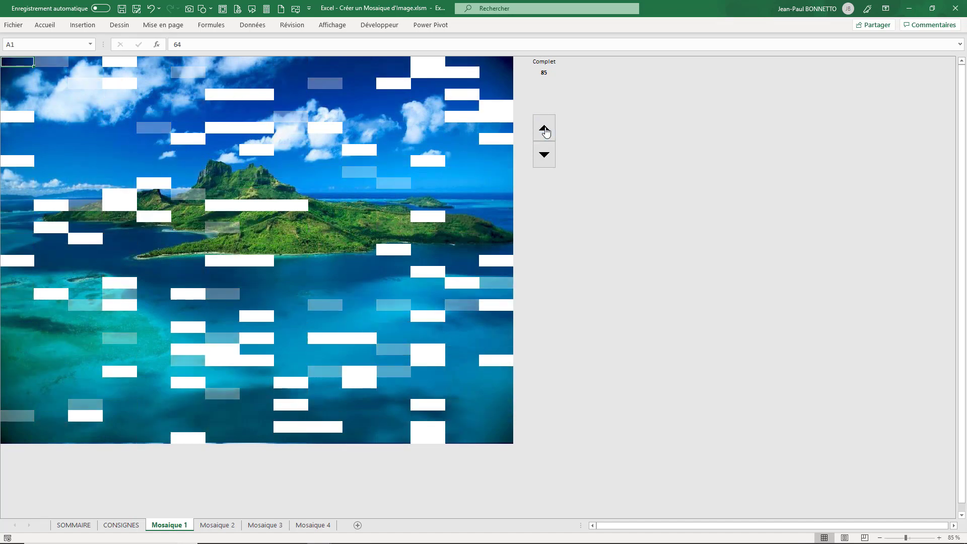
{"action": "left_click", "coordinate": [545, 130]}
{"action": "left_click", "coordinate": [545, 130]}
{"action": "left_click", "coordinate": [545, 130]}
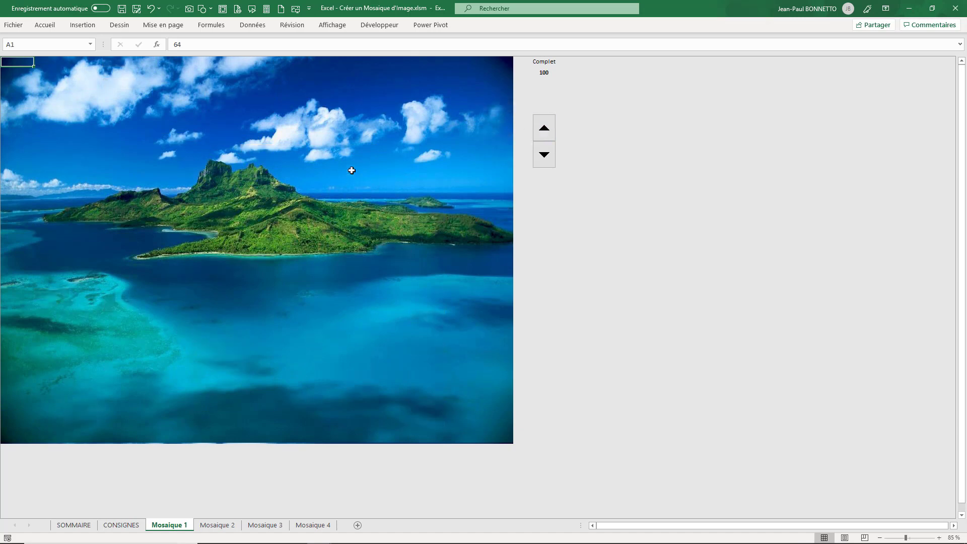
Lower the Mosaique 1 spinner value step by step to 20 to hide most of the image's tiles.
{"action": "left_click", "coordinate": [545, 157]}
{"action": "left_click", "coordinate": [545, 157]}
{"action": "left_click", "coordinate": [546, 159]}
{"action": "left_click", "coordinate": [546, 160]}
{"action": "left_click", "coordinate": [546, 159]}
{"action": "left_click", "coordinate": [546, 159]}
{"action": "left_click", "coordinate": [546, 159]}
{"action": "left_click", "coordinate": [546, 159]}
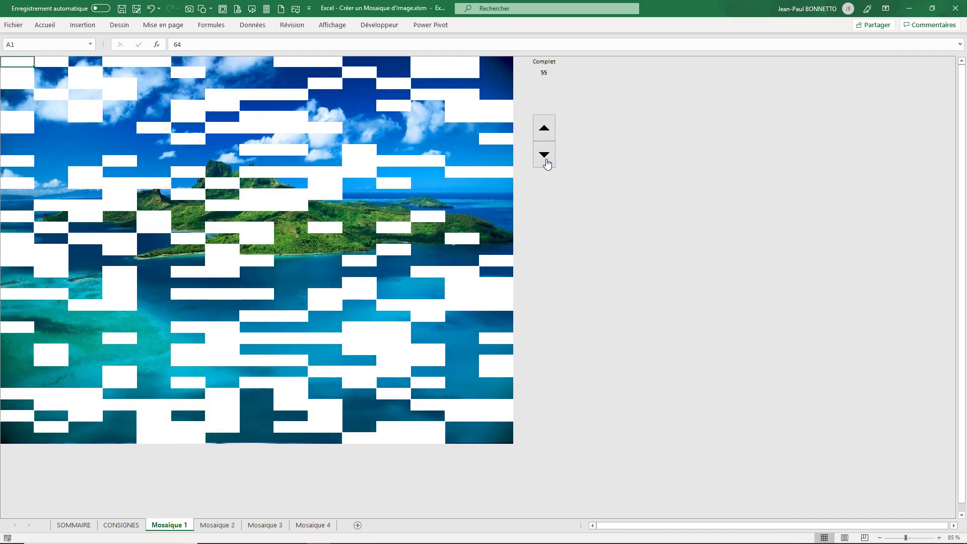
{"action": "left_click", "coordinate": [546, 159]}
{"action": "left_click", "coordinate": [546, 159]}
{"action": "left_click", "coordinate": [546, 160]}
{"action": "left_click", "coordinate": [546, 159]}
{"action": "left_click", "coordinate": [546, 159]}
{"action": "left_click", "coordinate": [546, 159]}
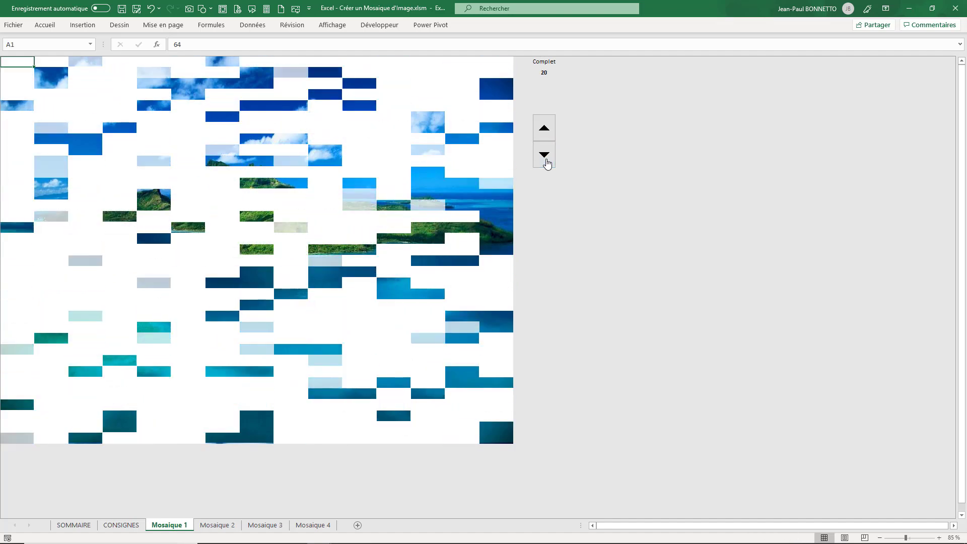
{"action": "left_click", "coordinate": [546, 159]}
Raise the Mosaique 1 spinner value to 40 to uncover more of the image's tiles.
{"action": "left_click", "coordinate": [546, 137]}
{"action": "left_click", "coordinate": [546, 137]}
{"action": "left_click", "coordinate": [545, 137]}
{"action": "left_click", "coordinate": [546, 137]}
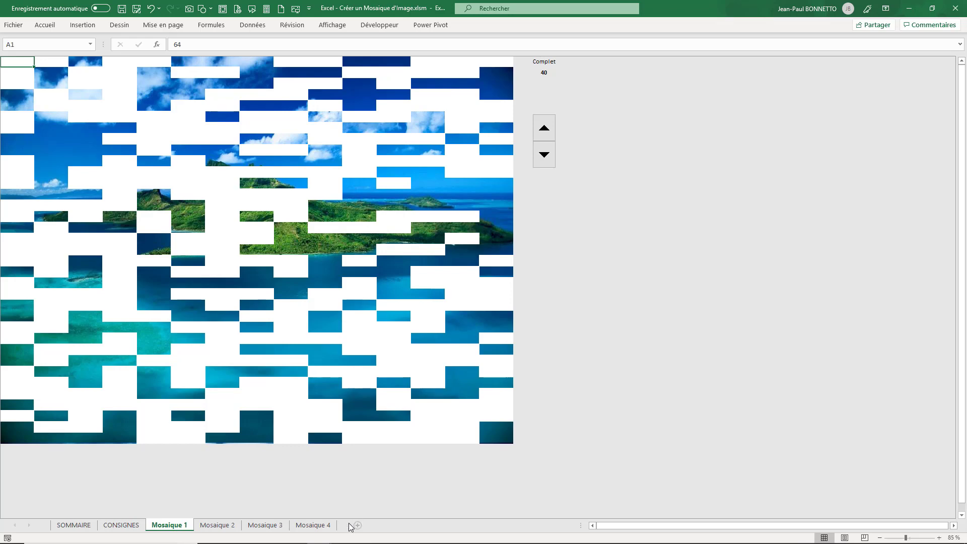
Add a new blank worksheet directly after the CONSIGNES sheet.
{"action": "left_click", "coordinate": [123, 525]}
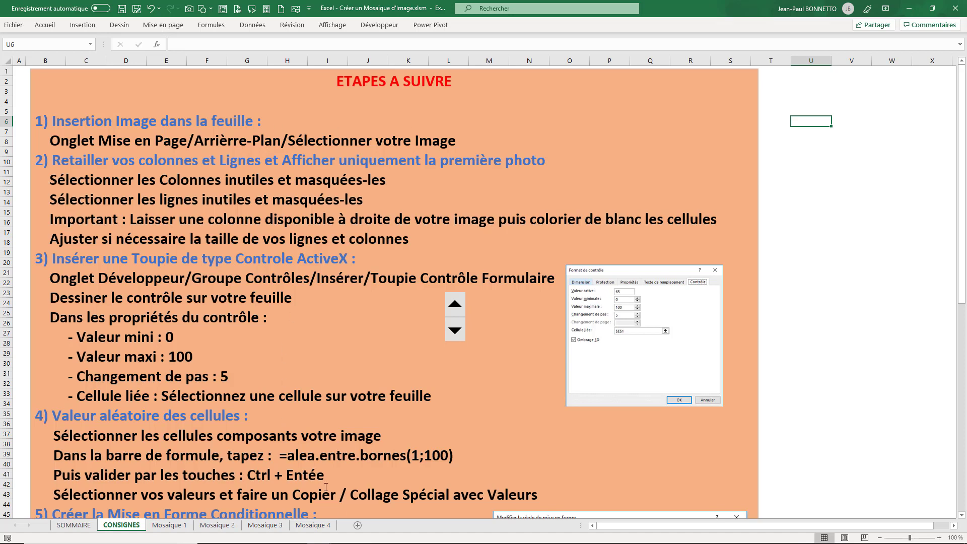
{"action": "left_click", "coordinate": [357, 526]}
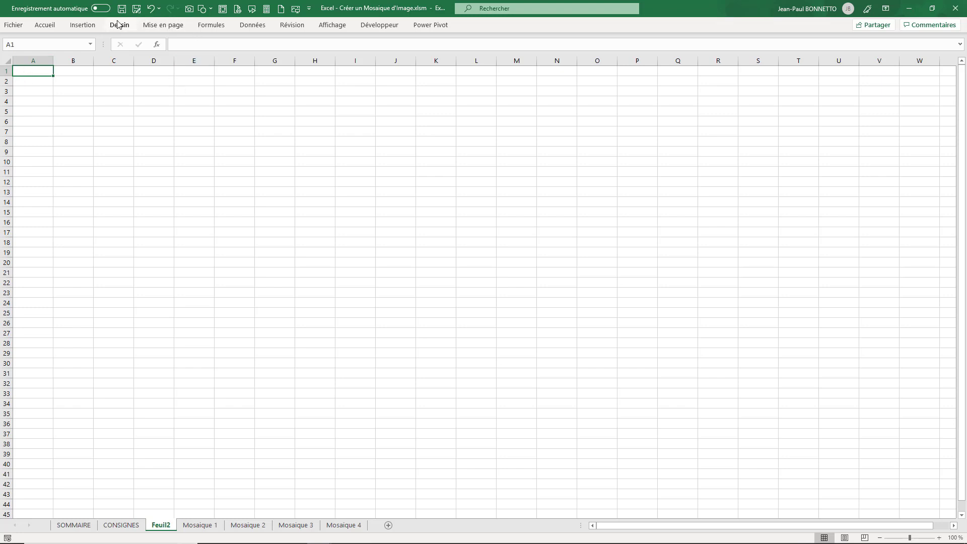
Set Illustration.jpg from the Mes Images folder as the new sheet's background picture.
{"action": "left_click", "coordinate": [86, 25]}
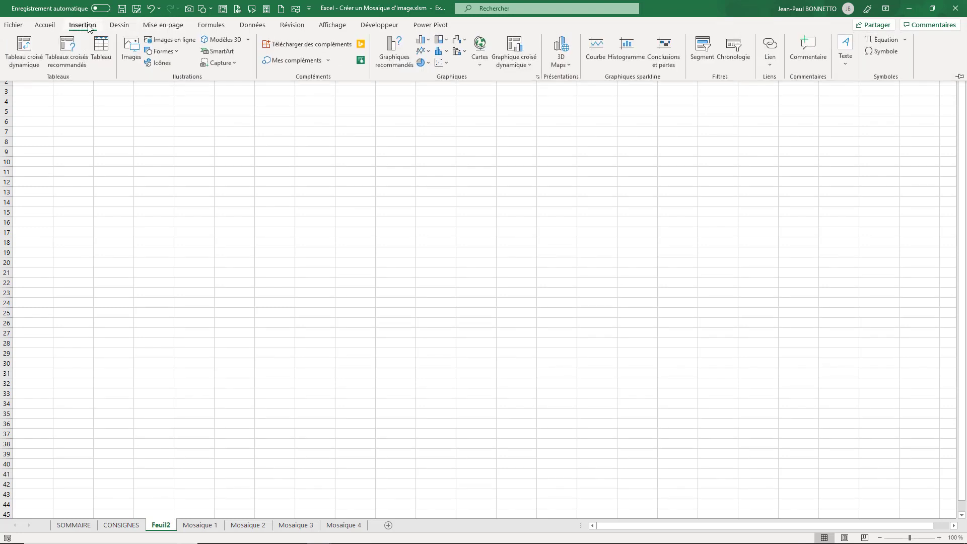
{"action": "left_click", "coordinate": [163, 26]}
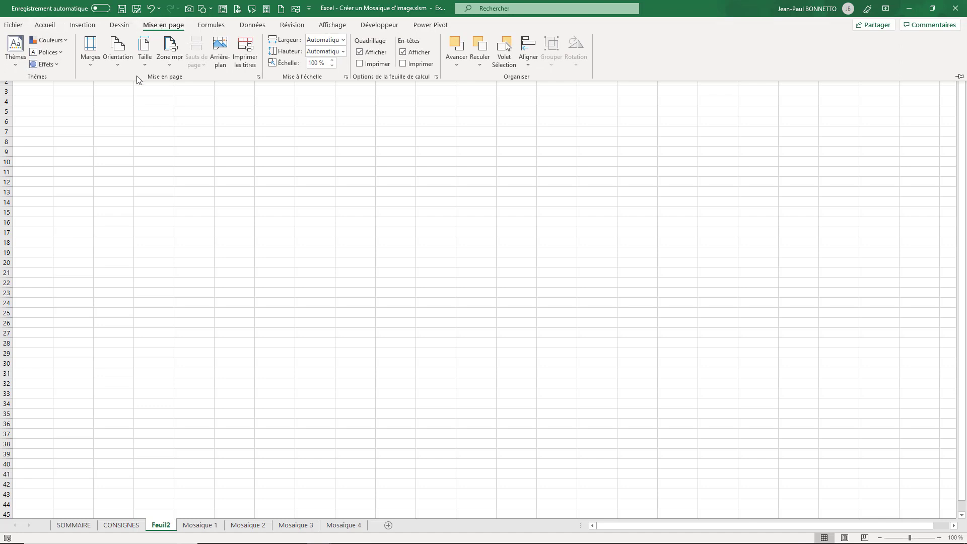
{"action": "left_click", "coordinate": [219, 46]}
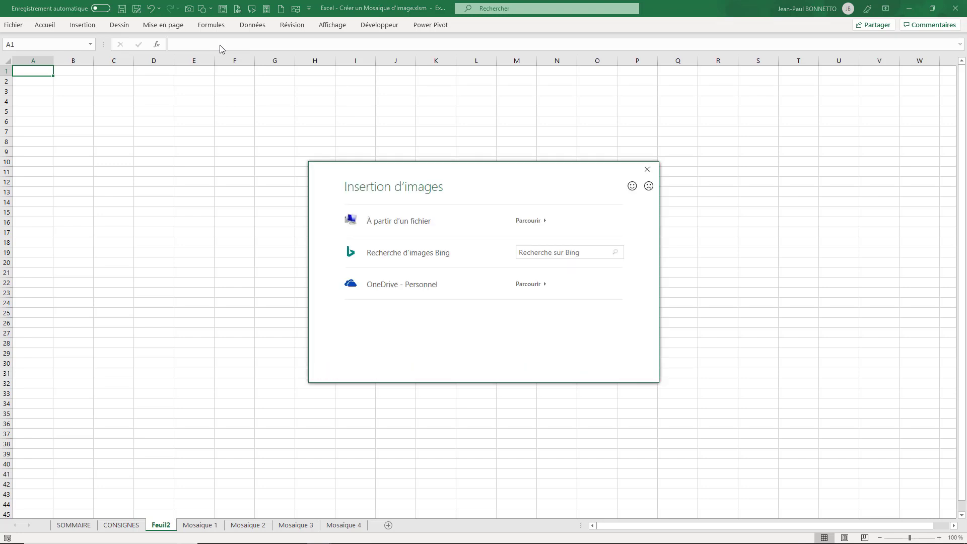
{"action": "left_click", "coordinate": [379, 225]}
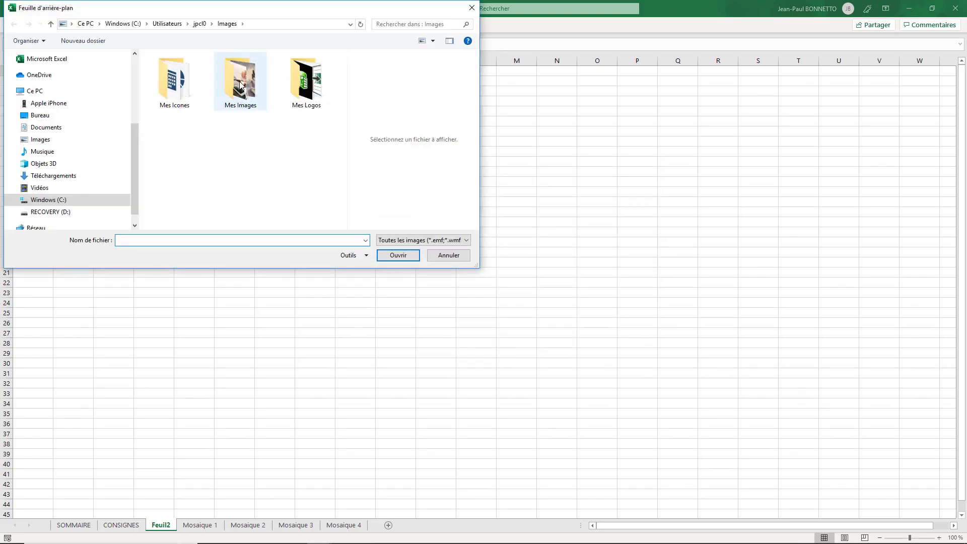
{"action": "double_click", "coordinate": [240, 84]}
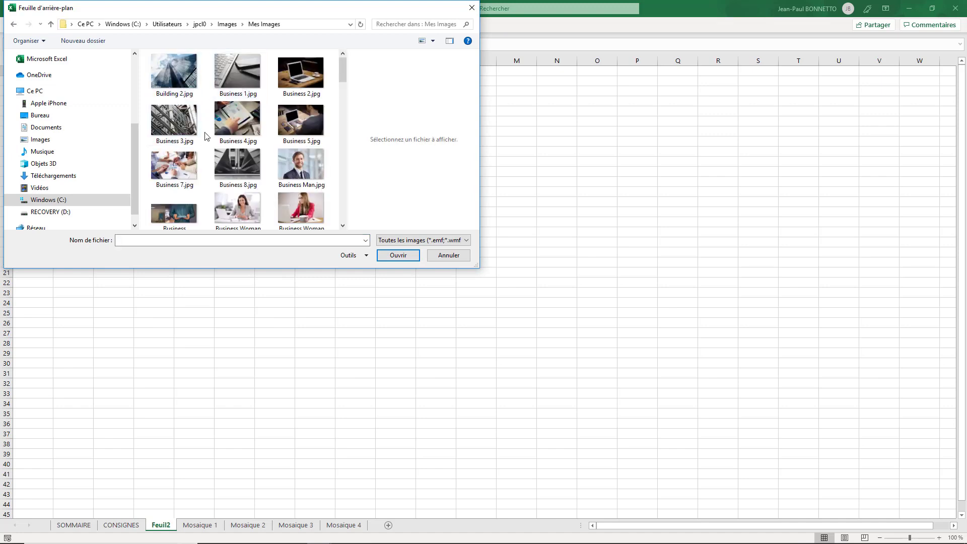
{"action": "scroll", "coordinate": [205, 136], "scroll_direction": "down", "scroll_amount": 6}
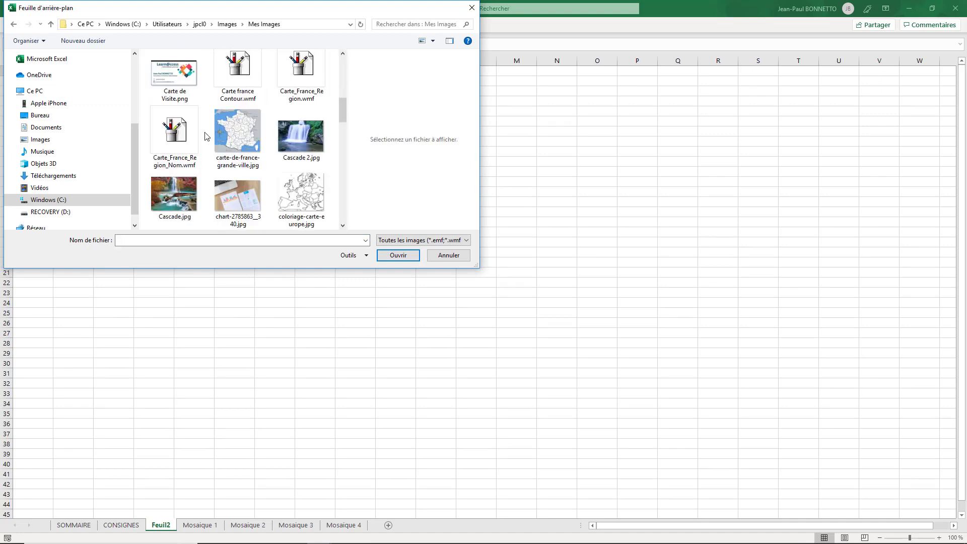
{"action": "scroll", "coordinate": [206, 136], "scroll_direction": "down", "scroll_amount": 1}
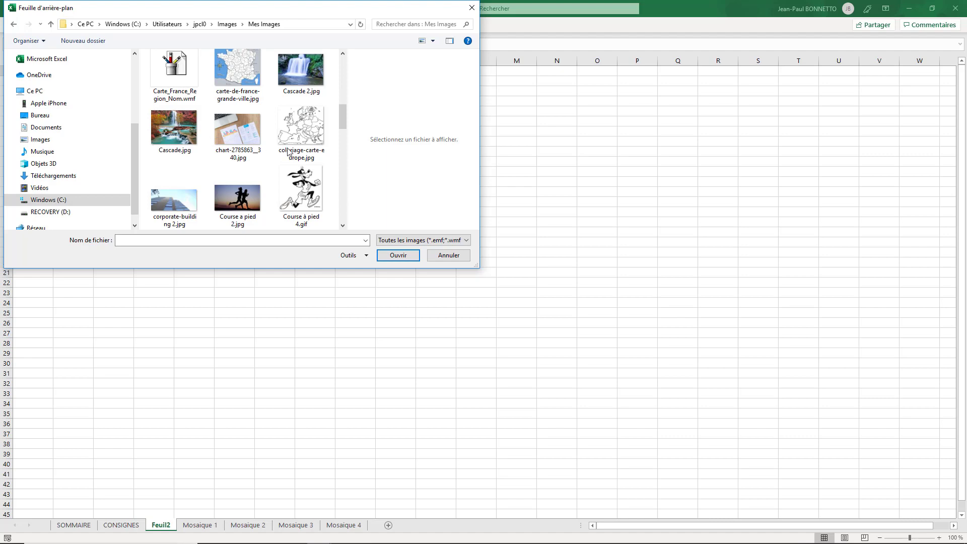
{"action": "scroll", "coordinate": [288, 151], "scroll_direction": "down", "scroll_amount": 9}
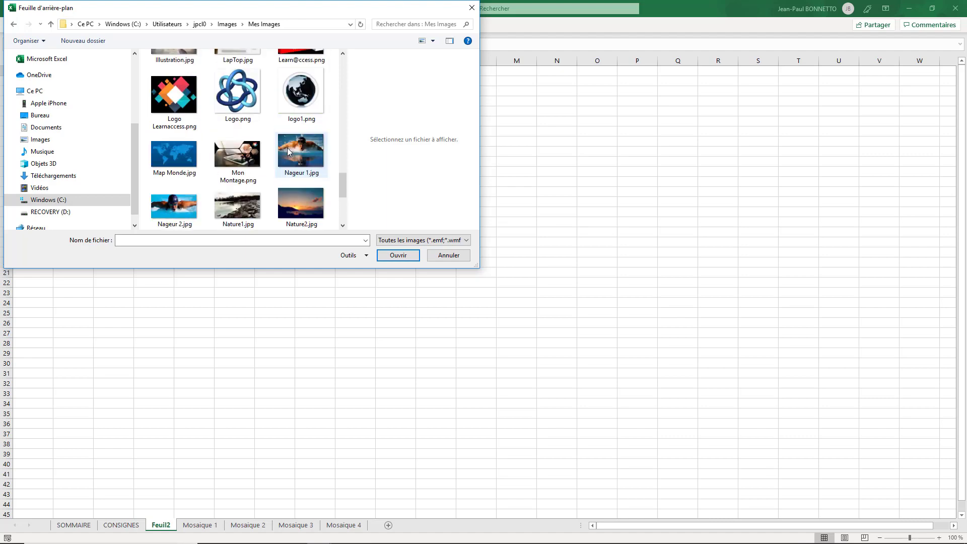
{"action": "scroll", "coordinate": [288, 151], "scroll_direction": "up", "scroll_amount": 1}
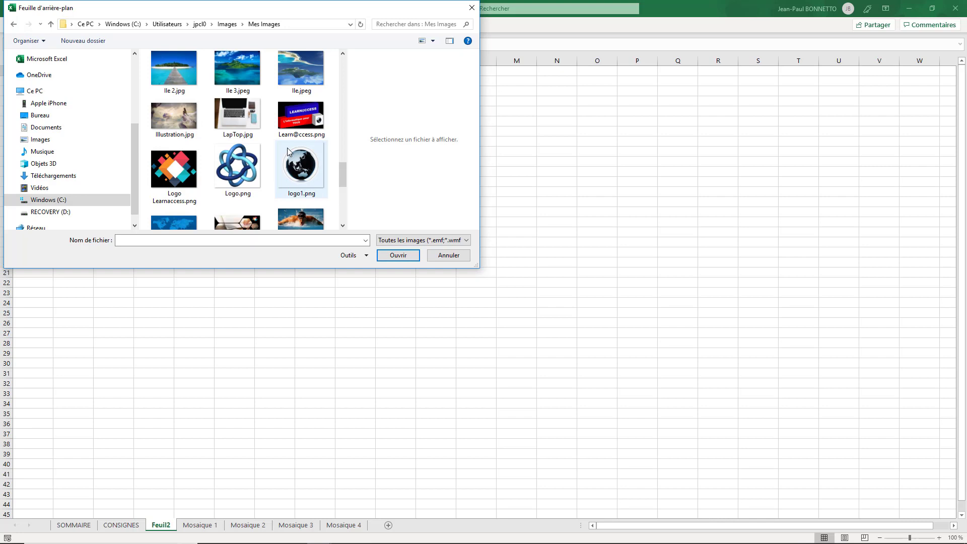
{"action": "scroll", "coordinate": [287, 147], "scroll_direction": "down", "scroll_amount": 2}
{"action": "scroll", "coordinate": [287, 147], "scroll_direction": "up", "scroll_amount": 2}
{"action": "scroll", "coordinate": [287, 147], "scroll_direction": "down", "scroll_amount": 1}
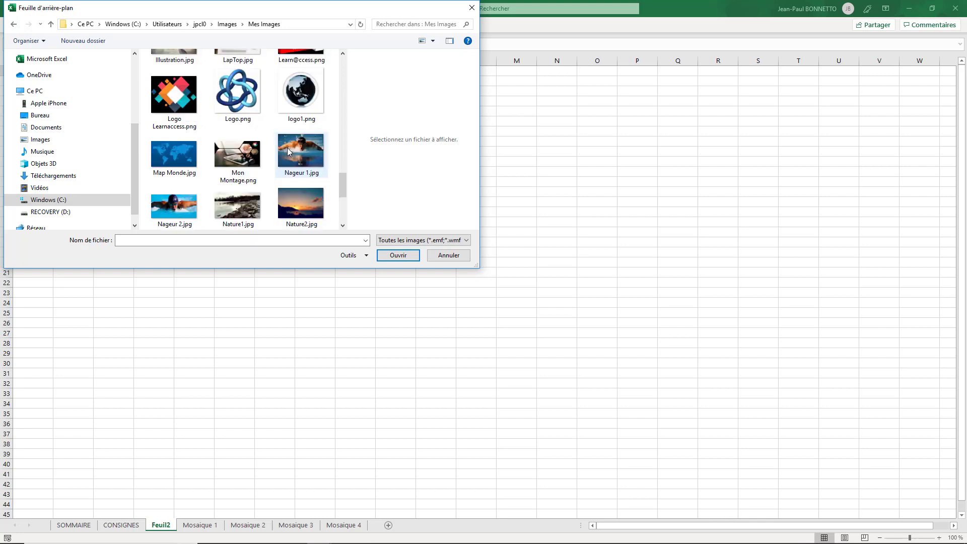
{"action": "scroll", "coordinate": [287, 147], "scroll_direction": "up", "scroll_amount": 1}
{"action": "left_click", "coordinate": [195, 121]}
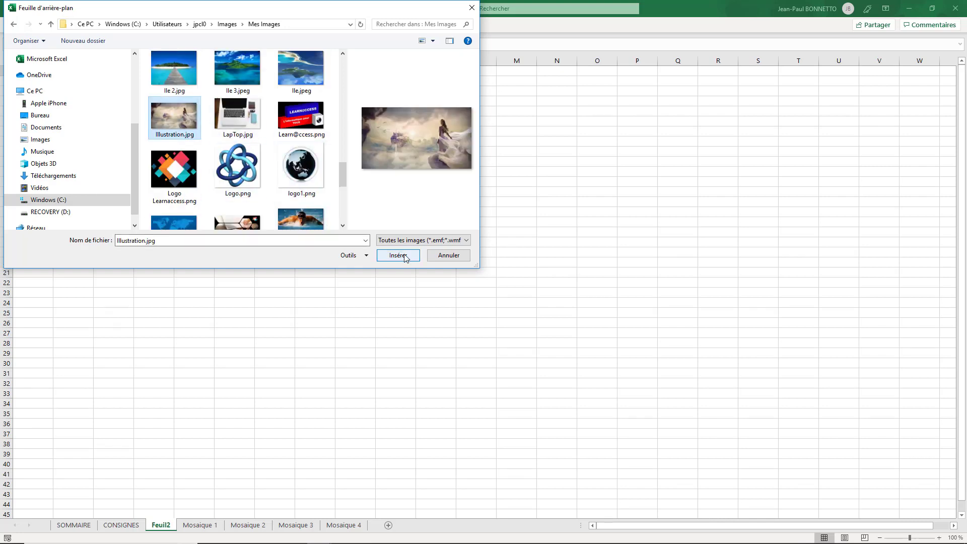
{"action": "left_click", "coordinate": [403, 255]}
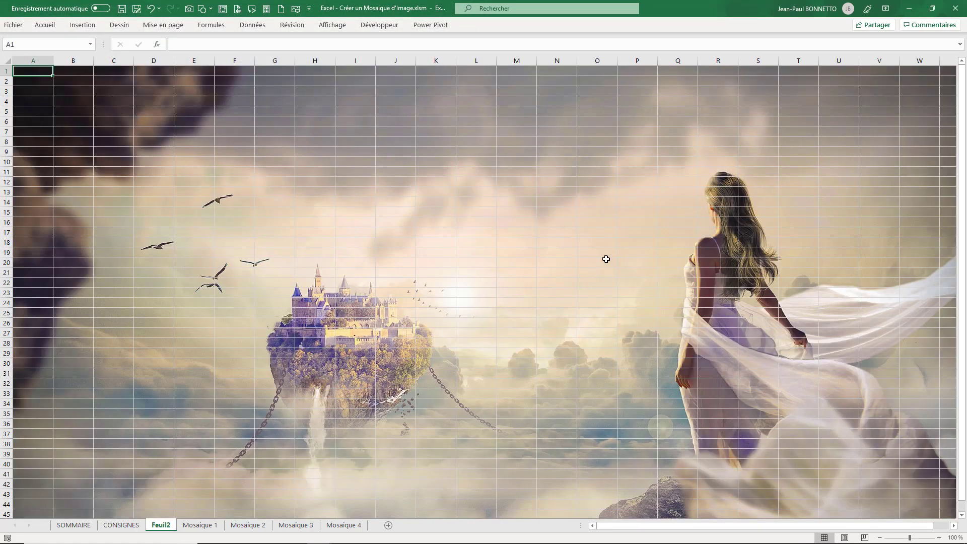
Examine how the background picture repeats down and across the sheet, and where its first copy ends.
{"action": "scroll", "coordinate": [512, 276], "scroll_direction": "down", "scroll_amount": 12}
{"action": "scroll", "coordinate": [512, 276], "scroll_direction": "down", "scroll_amount": 13}
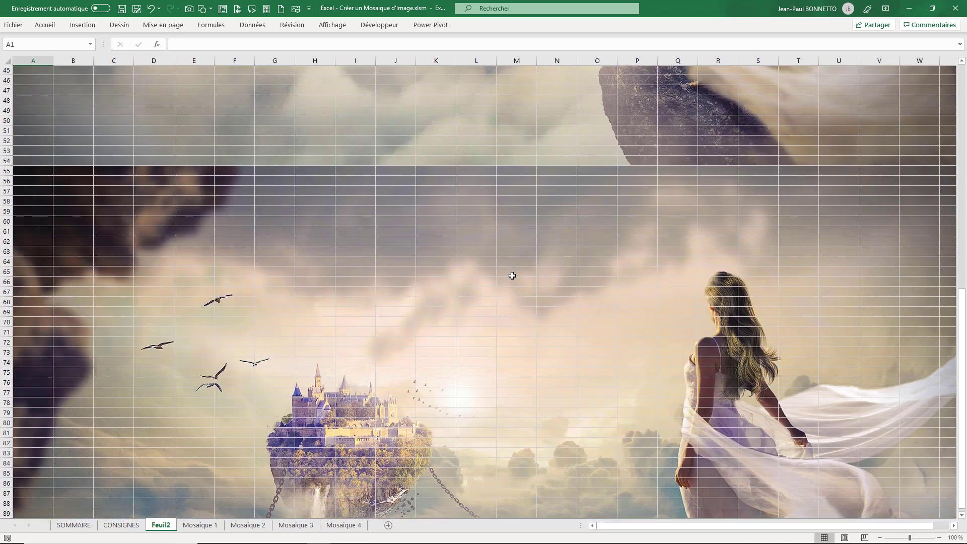
{"action": "scroll", "coordinate": [513, 275], "scroll_direction": "up", "scroll_amount": 13}
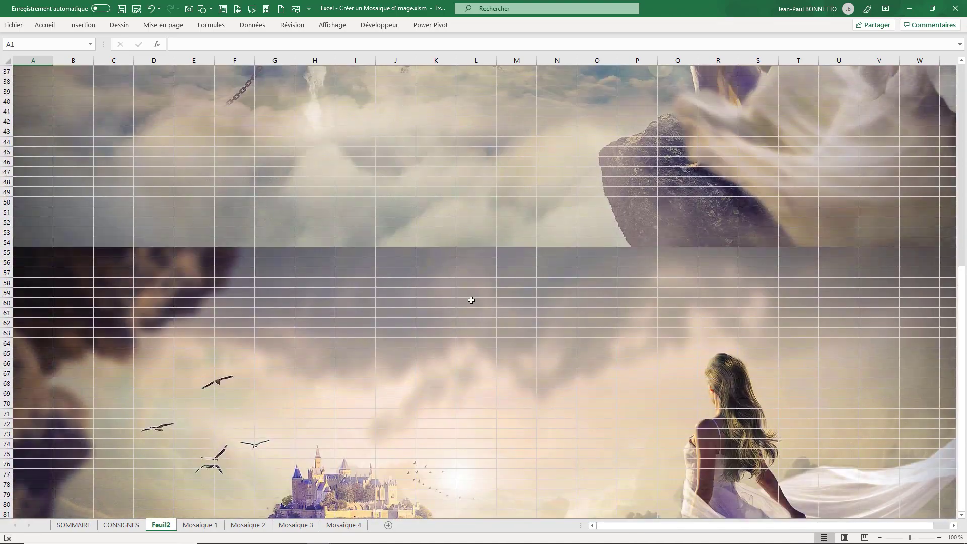
{"action": "scroll", "coordinate": [447, 287], "scroll_direction": "down", "scroll_amount": 20}
{"action": "scroll", "coordinate": [444, 285], "scroll_direction": "down", "scroll_amount": 12}
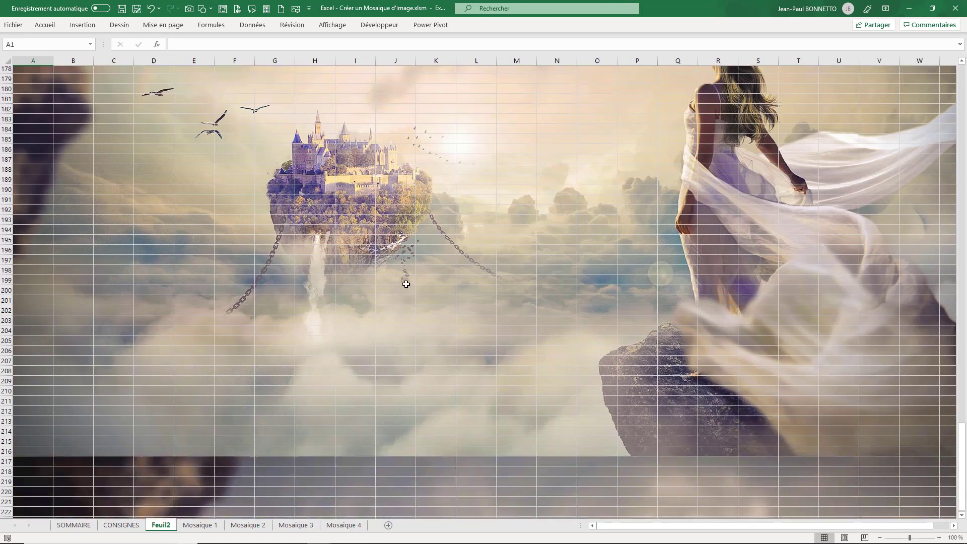
{"action": "scroll", "coordinate": [405, 283], "scroll_direction": "up", "scroll_amount": 20}
{"action": "scroll", "coordinate": [360, 265], "scroll_direction": "up", "scroll_amount": 20}
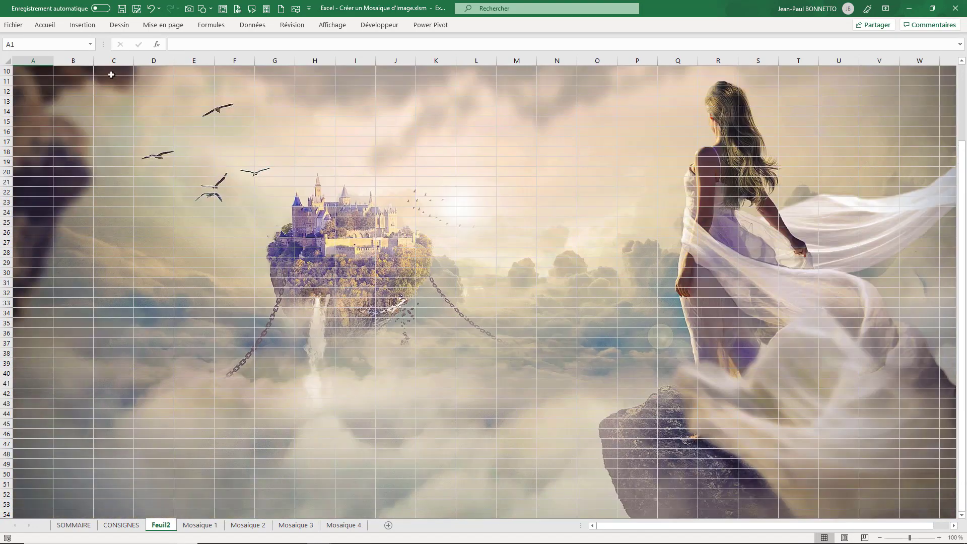
{"action": "left_click", "coordinate": [955, 526]}
{"action": "left_click", "coordinate": [955, 526]}
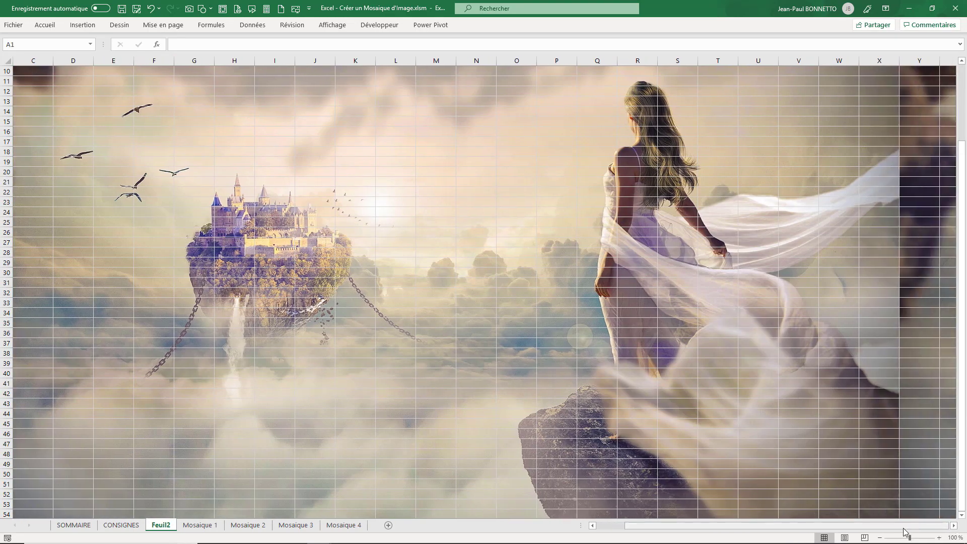
{"action": "left_click_drag", "start_coordinate": [822, 527], "coordinate": [742, 529]}
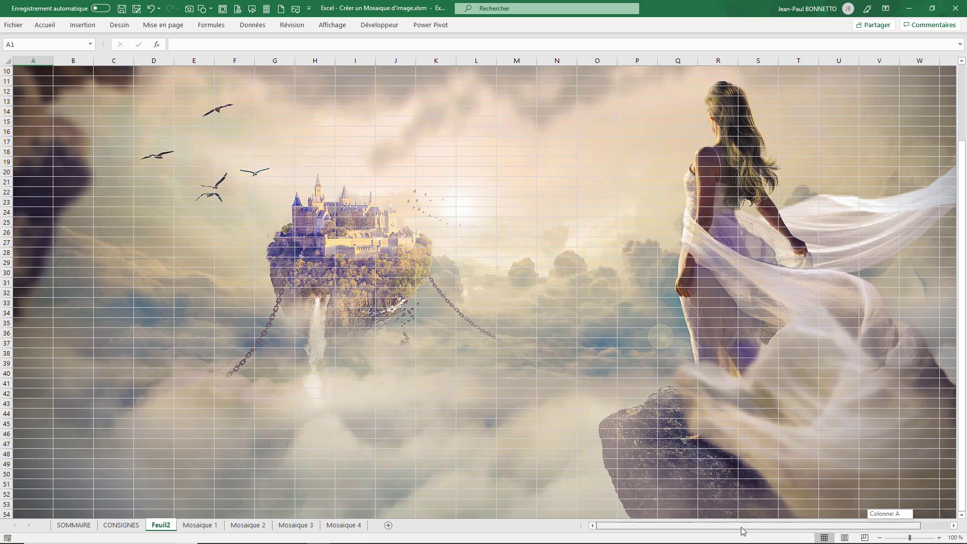
{"action": "left_click_drag", "start_coordinate": [790, 535], "coordinate": [899, 530]}
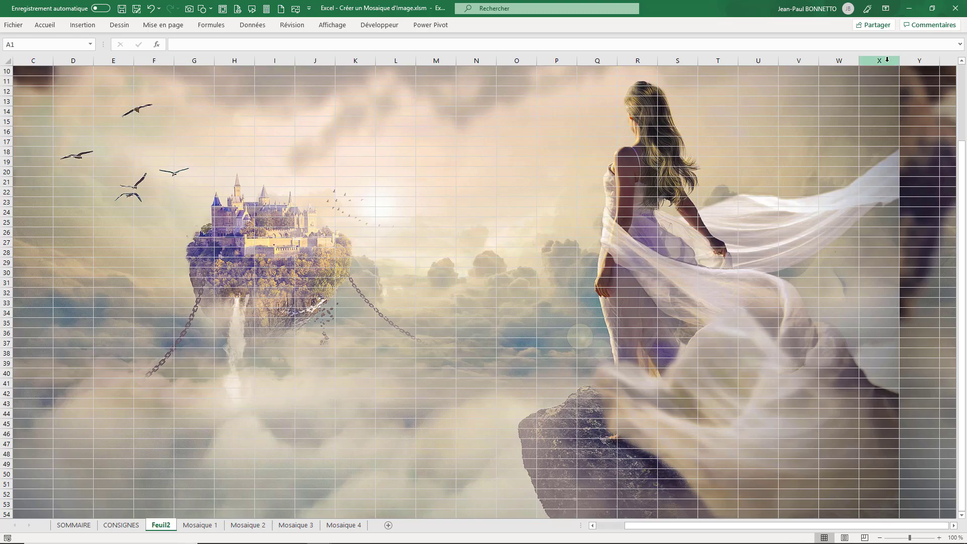
Narrow column Z so that it ends exactly at the right edge of the first background image.
{"action": "left_click", "coordinate": [924, 61]}
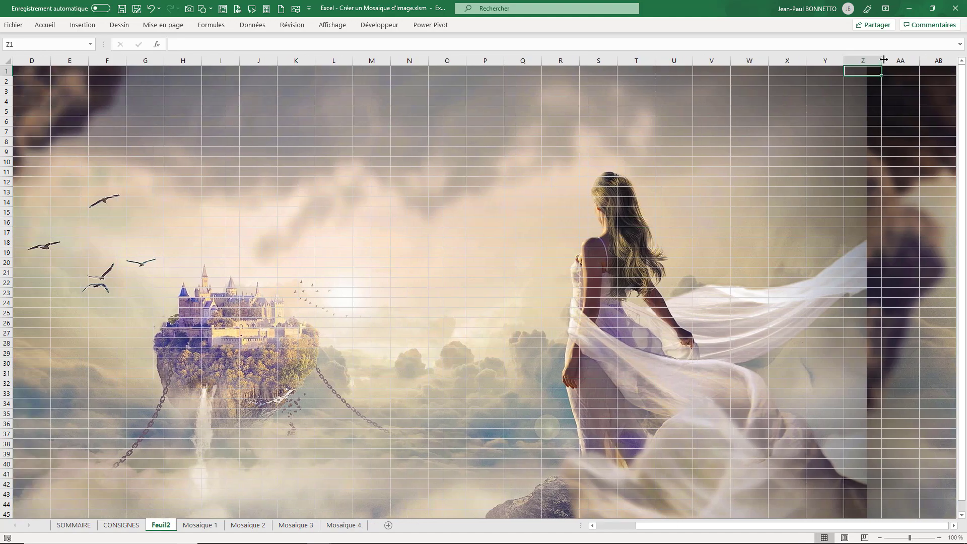
{"action": "left_click_drag", "start_coordinate": [883, 61], "coordinate": [872, 64]}
Widen column AA, just beyond the right edge of the first background image, to about one and a half times its width.
{"action": "left_click", "coordinate": [878, 152]}
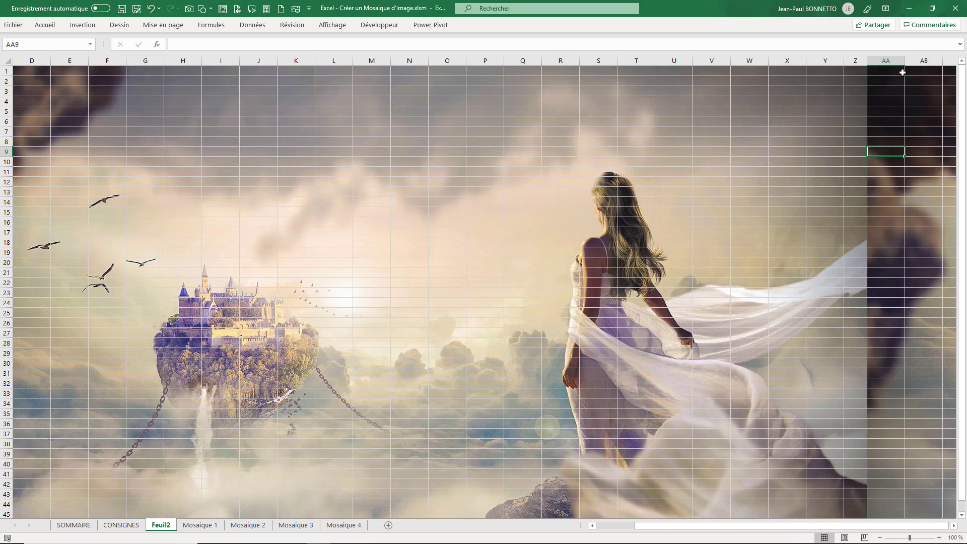
{"action": "left_click", "coordinate": [886, 60]}
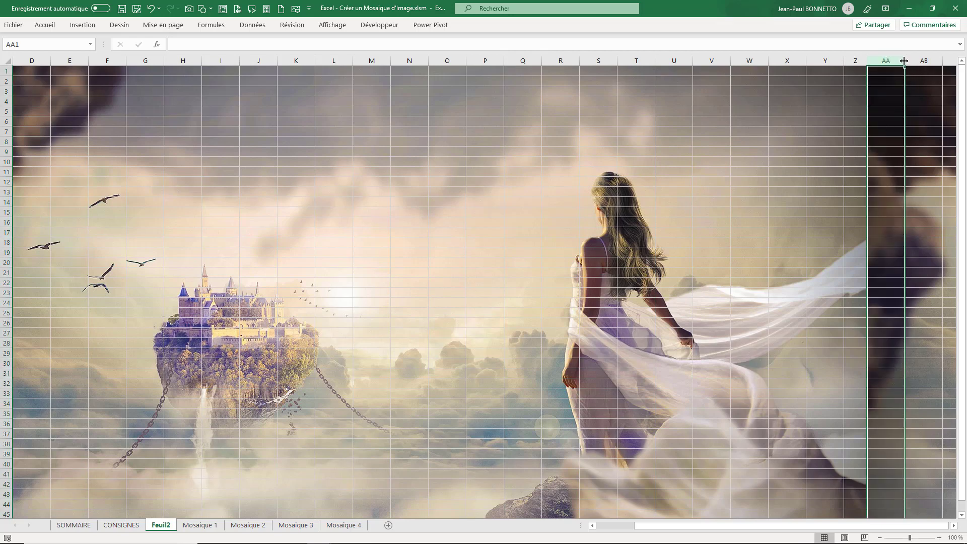
{"action": "left_click_drag", "start_coordinate": [905, 61], "coordinate": [924, 60]}
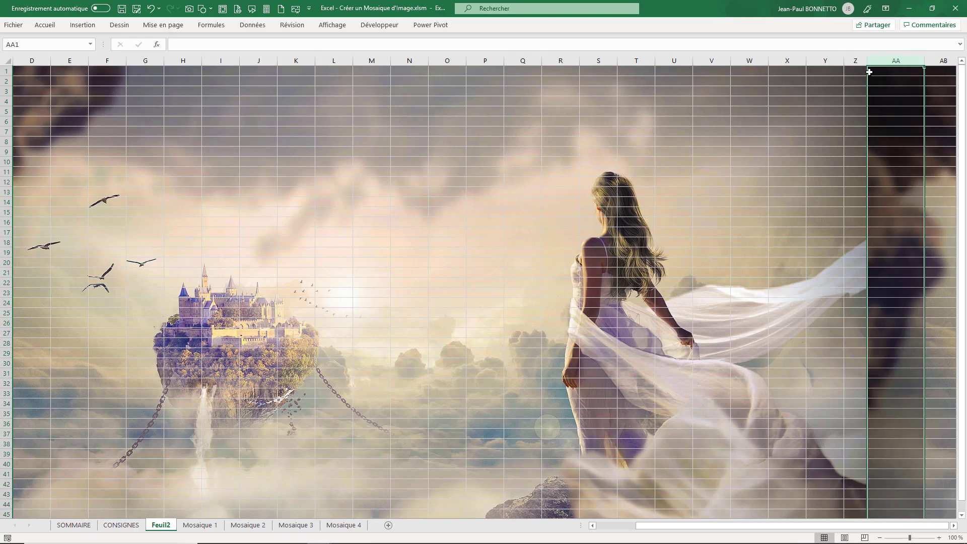
Hide all columns from AB through the last column of the sheet.
{"action": "left_click", "coordinate": [939, 60]}
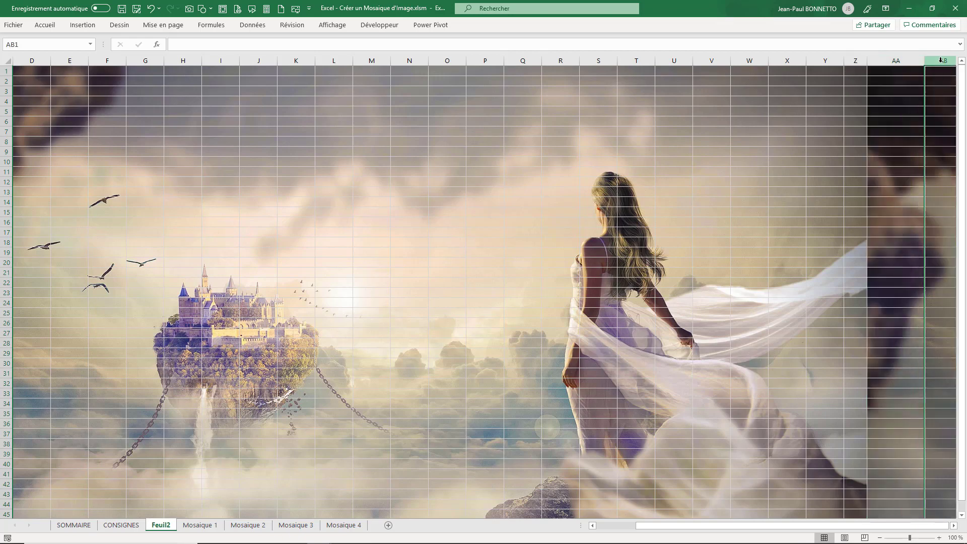
{"action": "left_click", "coordinate": [952, 526]}
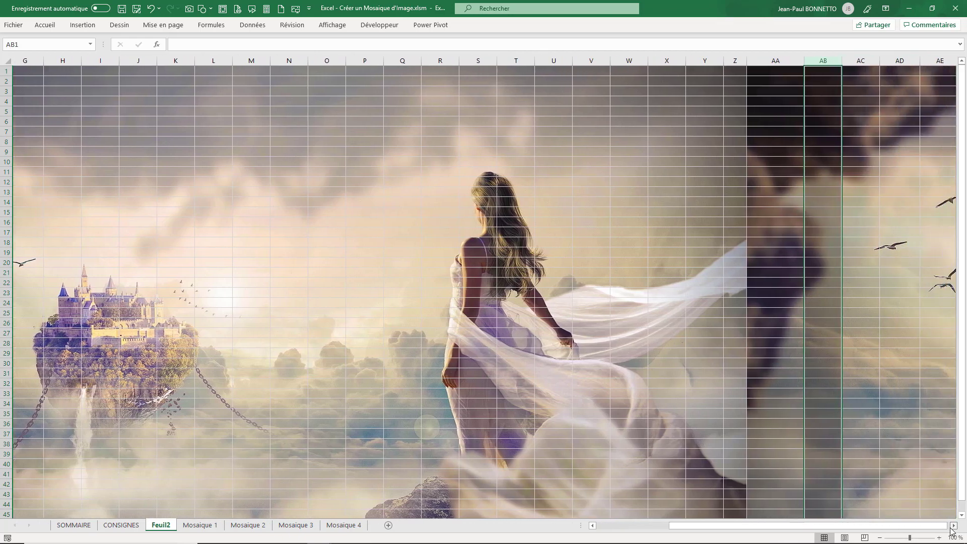
{"action": "left_click", "coordinate": [952, 525]}
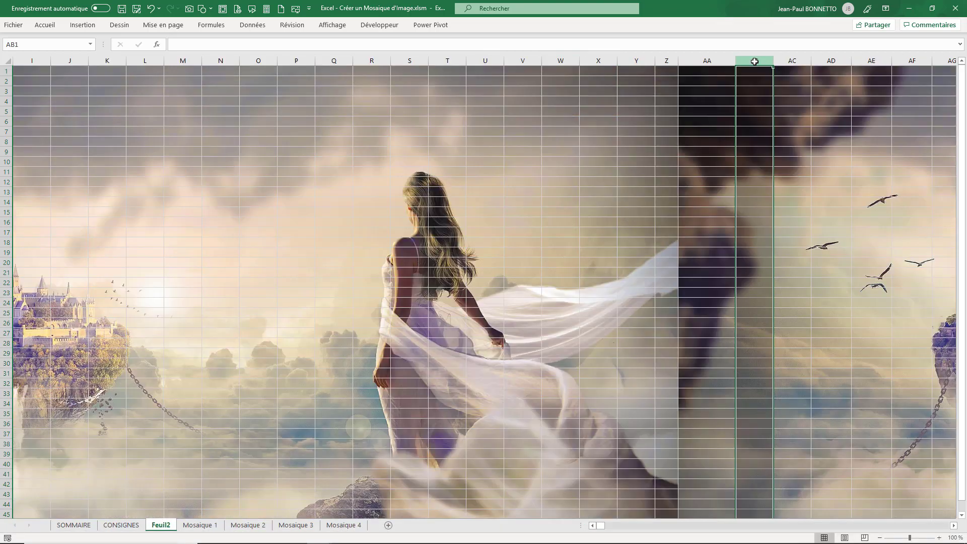
{"action": "key", "text": "ctrl+shift+Right"}
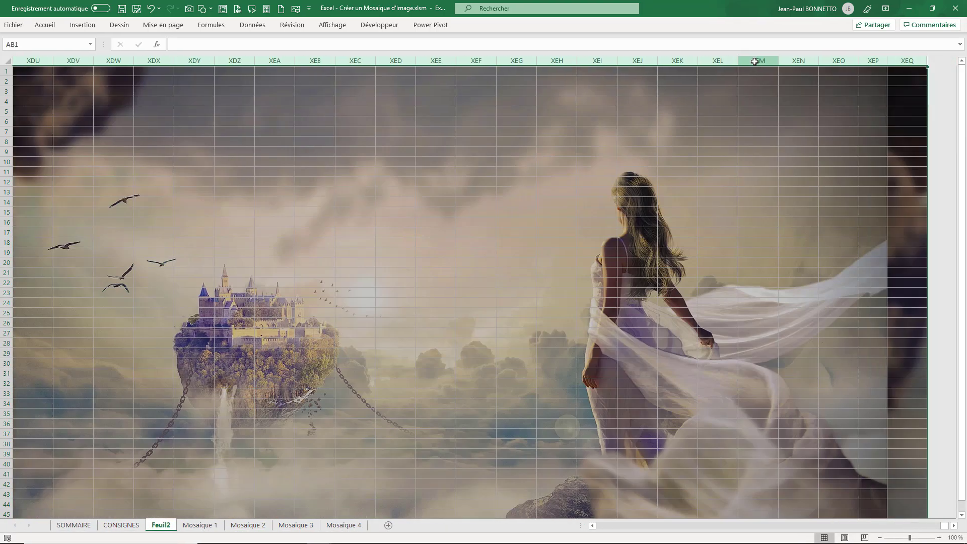
{"action": "right_click", "coordinate": [754, 60]}
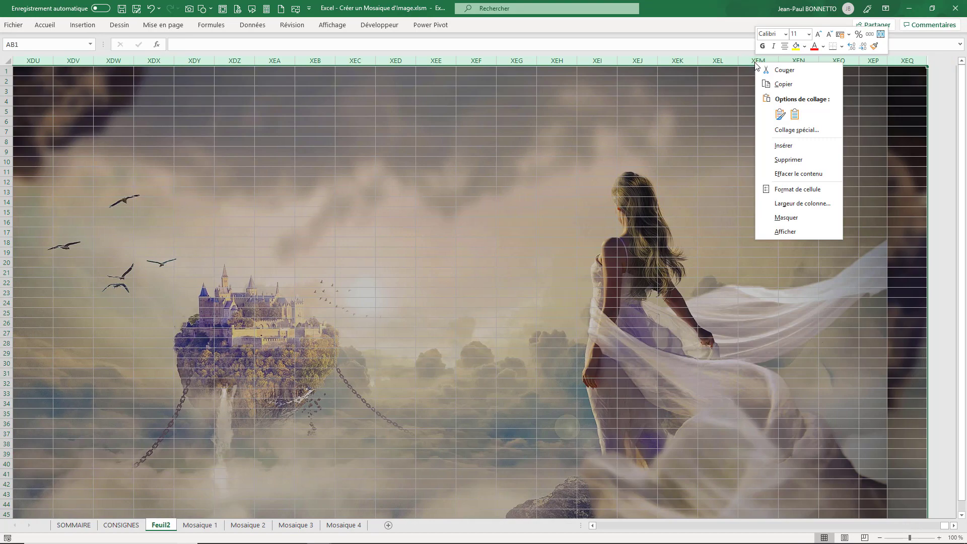
{"action": "left_click", "coordinate": [789, 218]}
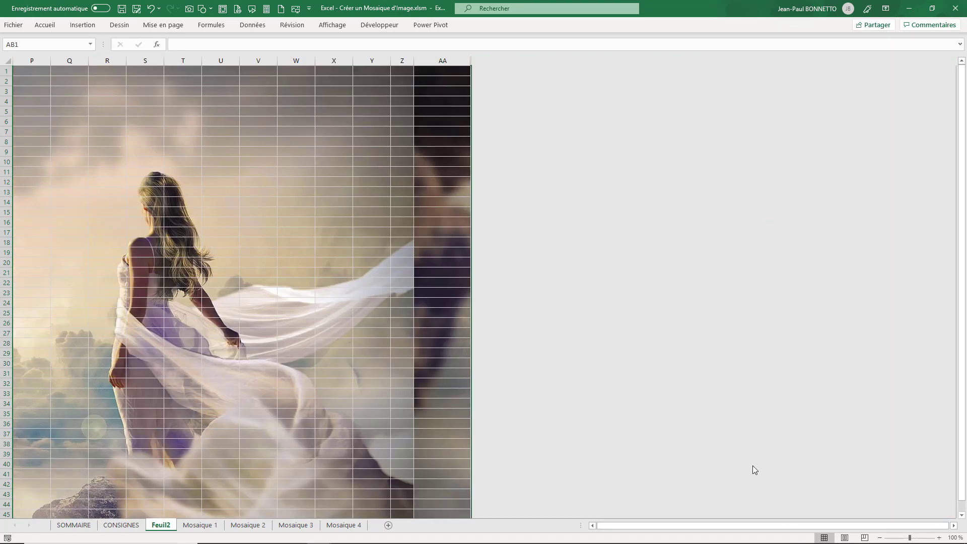
Hide all rows from row 55, where the background image starts repeating, through the last row of the sheet.
{"action": "left_click_drag", "start_coordinate": [704, 525], "coordinate": [675, 525]}
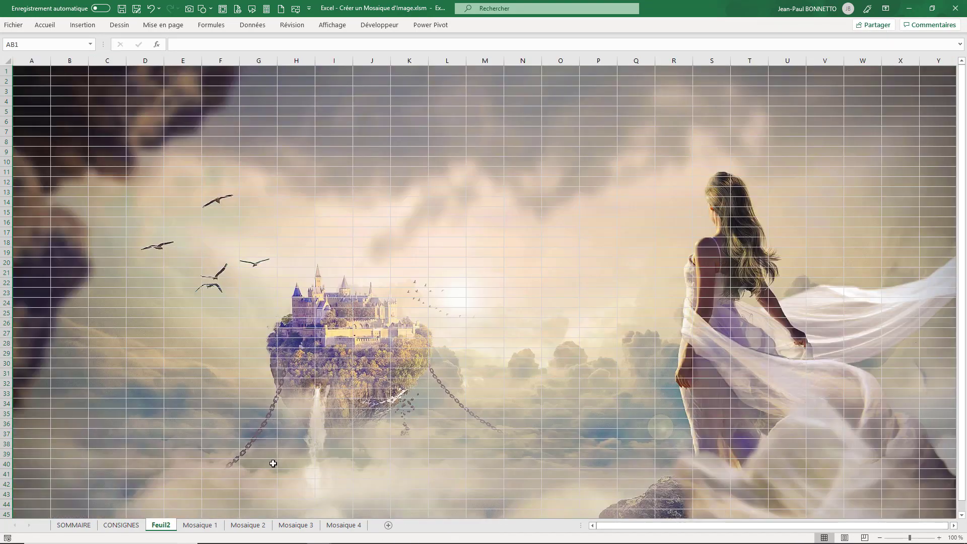
{"action": "scroll", "coordinate": [273, 463], "scroll_direction": "down", "scroll_amount": 6}
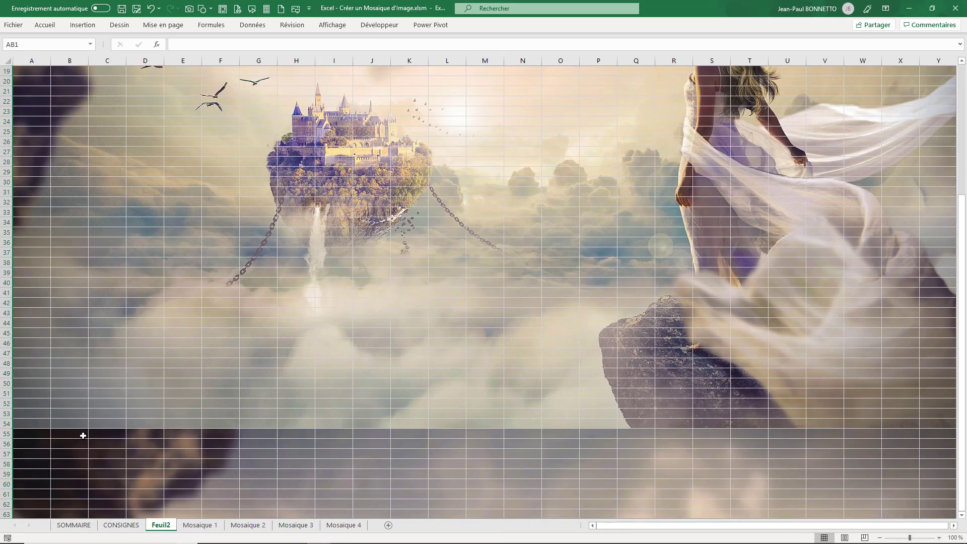
{"action": "left_click", "coordinate": [7, 433]}
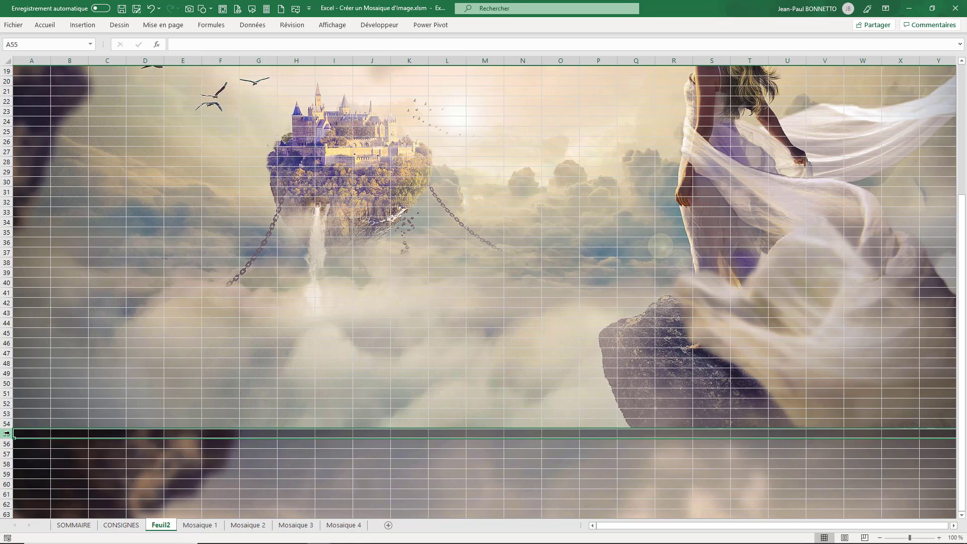
{"action": "key", "text": "ctrl+shift+Down"}
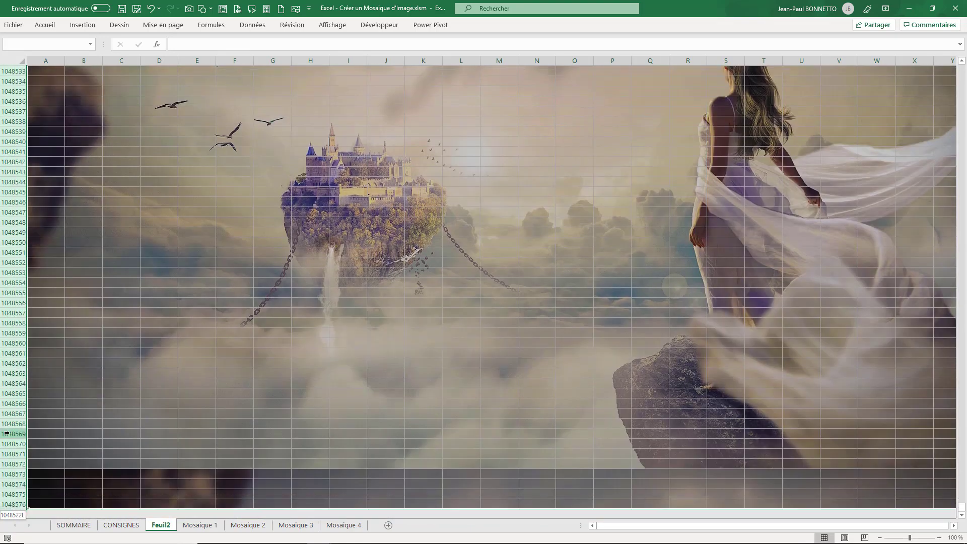
{"action": "right_click", "coordinate": [6, 393]}
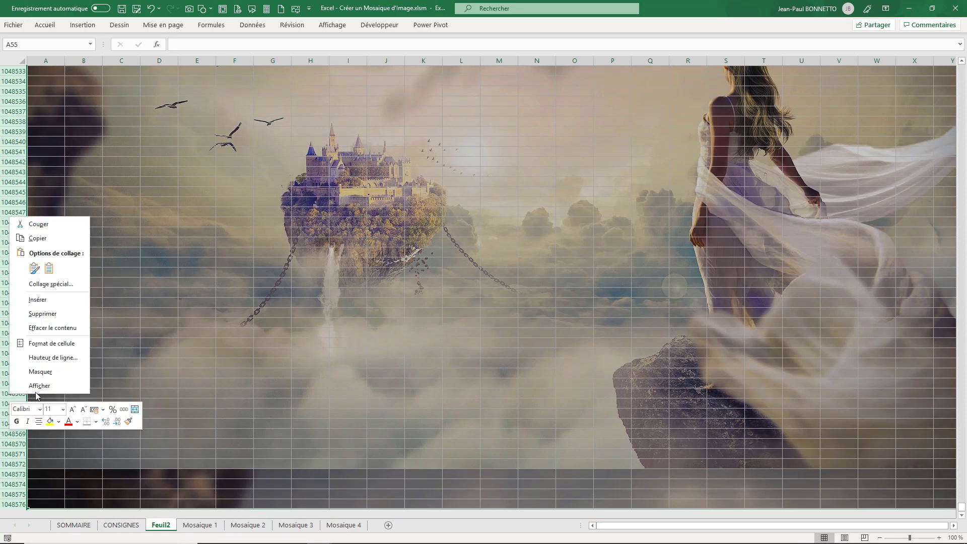
{"action": "left_click", "coordinate": [40, 371]}
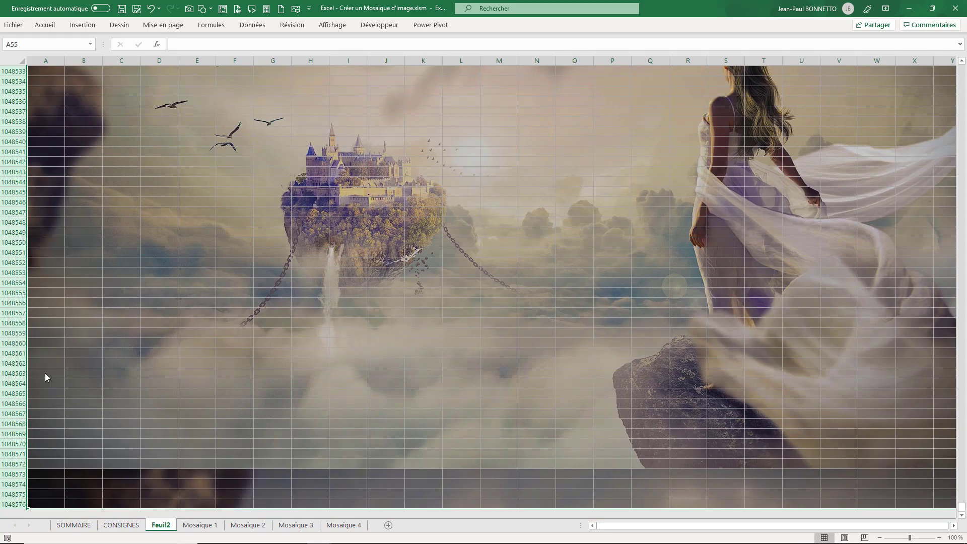
{"action": "scroll", "coordinate": [343, 345], "scroll_direction": "up", "scroll_amount": 10}
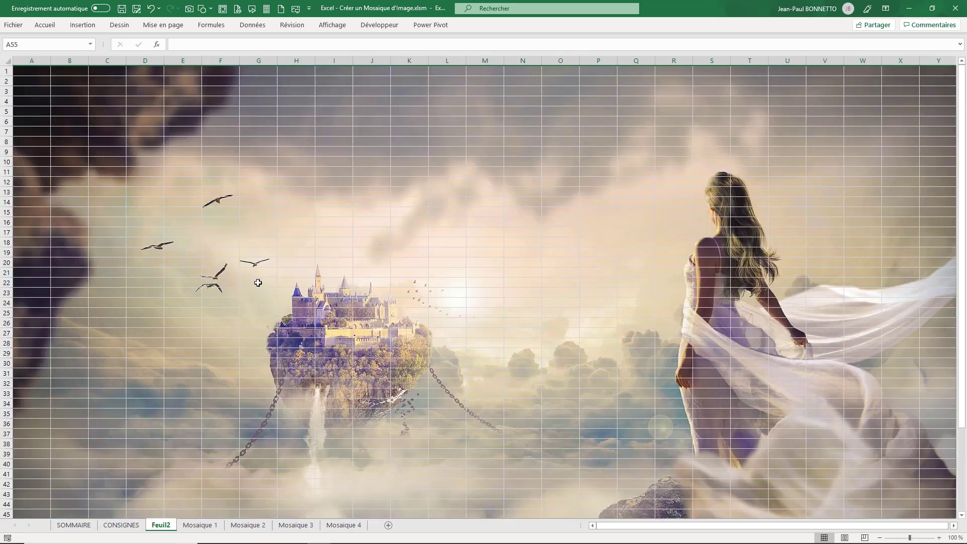
Set the sheet zoom to 96% and widen column Z so that it ends exactly at the background image's right edge.
{"action": "scroll", "coordinate": [296, 263], "scroll_direction": "down", "scroll_amount": 1}
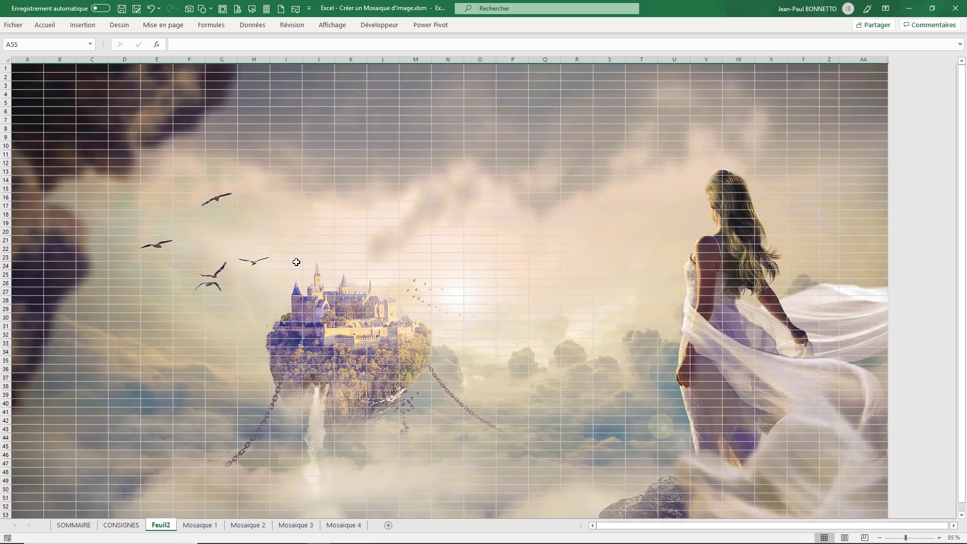
{"action": "scroll", "coordinate": [426, 231], "scroll_direction": "down", "scroll_amount": 4}
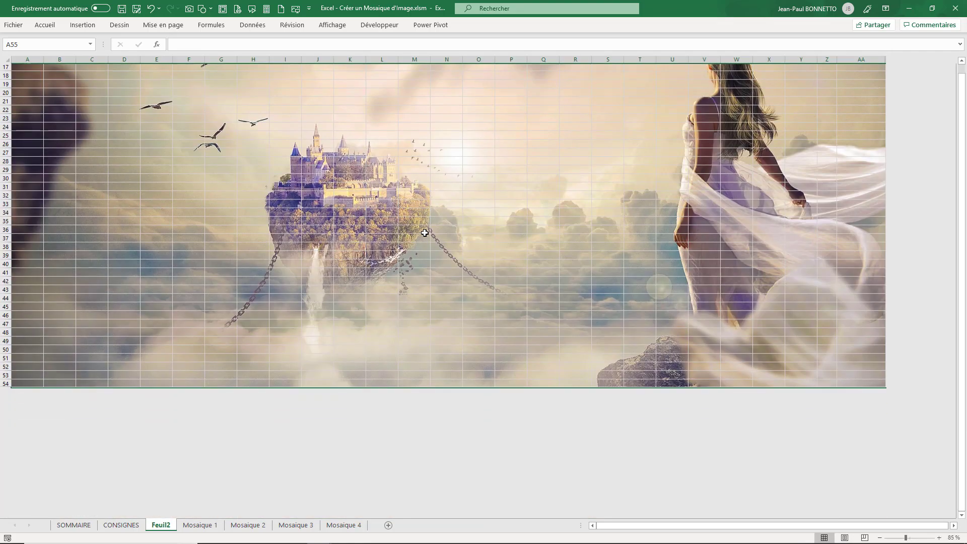
{"action": "scroll", "coordinate": [423, 232], "scroll_direction": "up", "scroll_amount": 4}
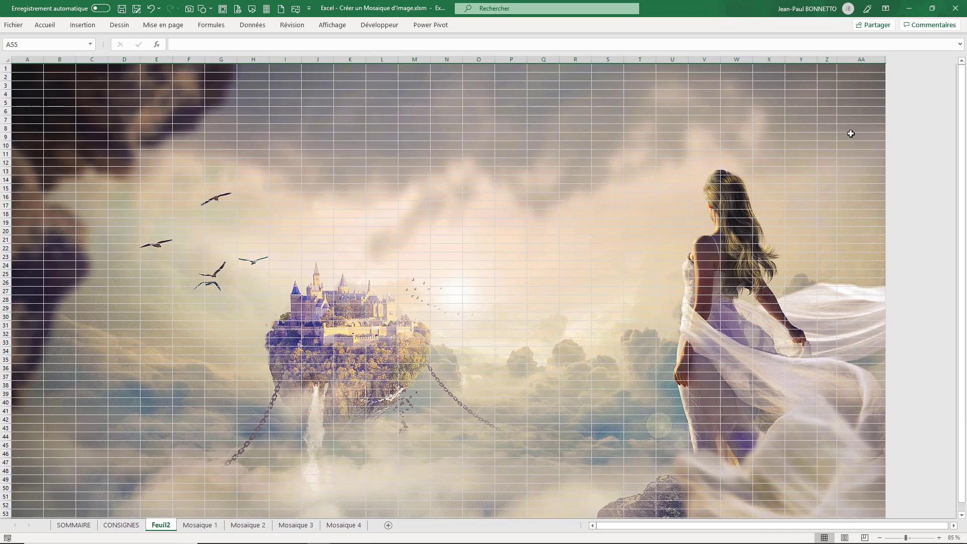
{"action": "left_click", "coordinate": [850, 135]}
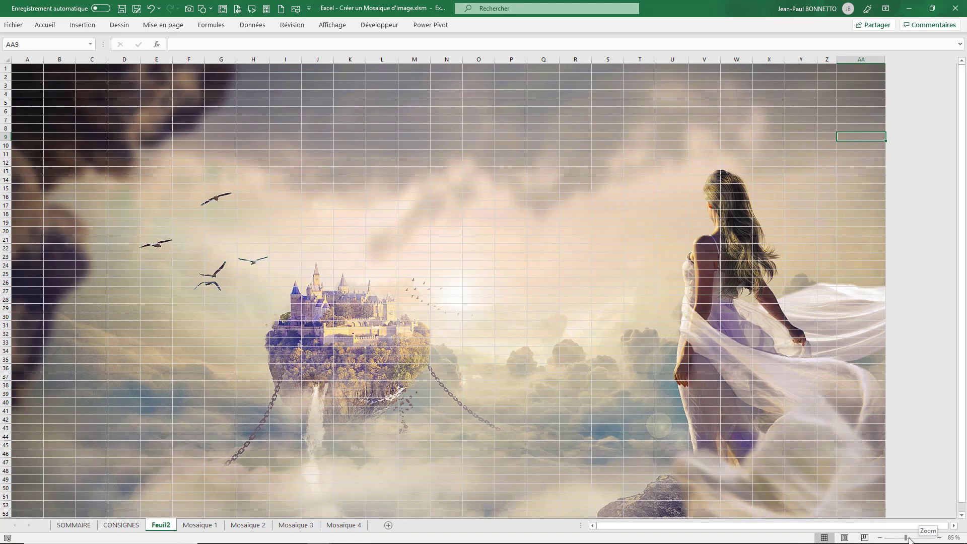
{"action": "left_click_drag", "start_coordinate": [896, 538], "coordinate": [909, 538]}
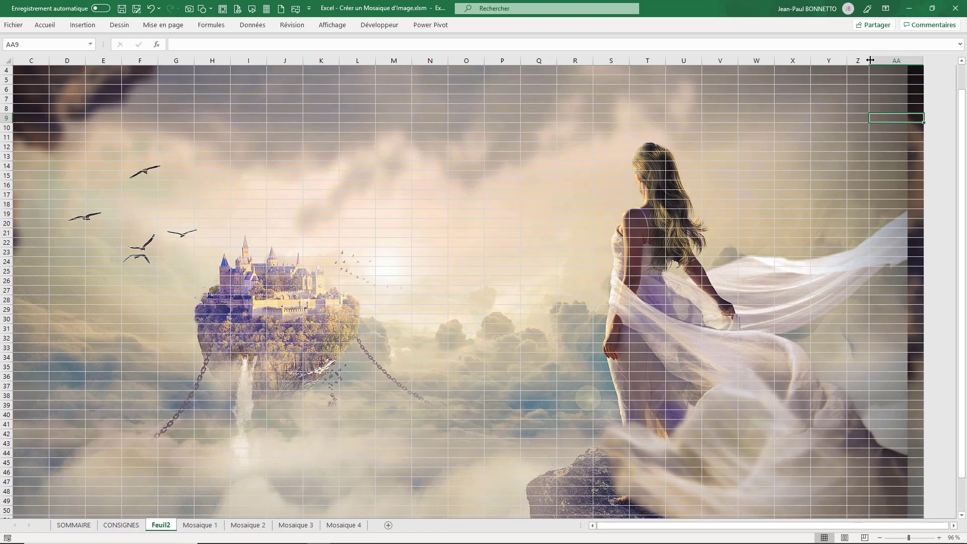
{"action": "left_click_drag", "start_coordinate": [874, 60], "coordinate": [907, 61]}
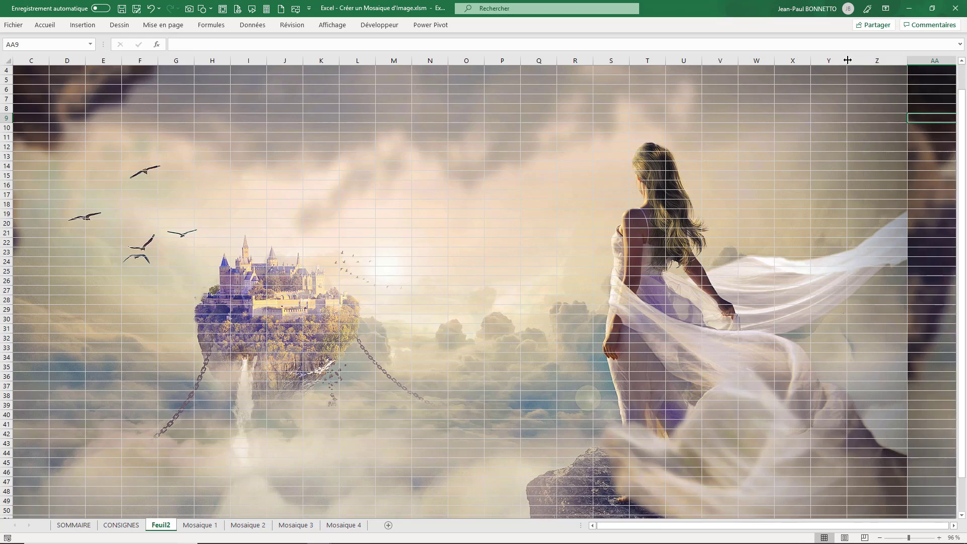
{"action": "left_click", "coordinate": [929, 69]}
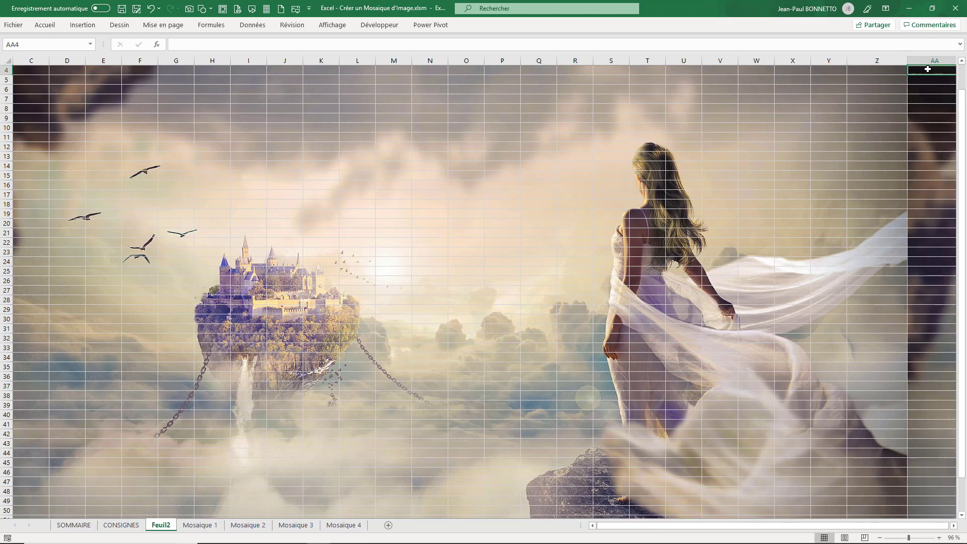
Fill the whole of column AA with white to cover the repeated background picture beside the image.
{"action": "left_click_drag", "start_coordinate": [929, 69], "coordinate": [924, 543]}
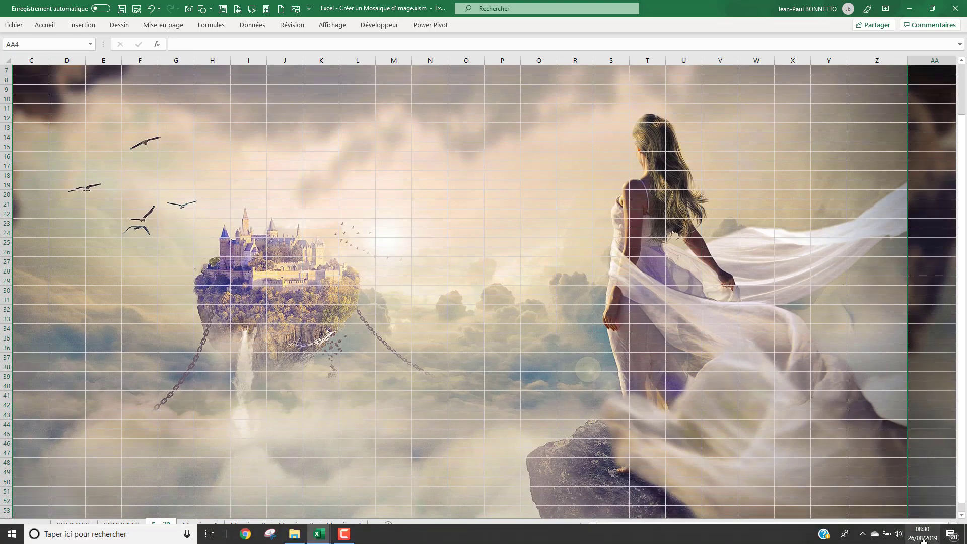
{"action": "key", "text": "ctrl+BackSpace"}
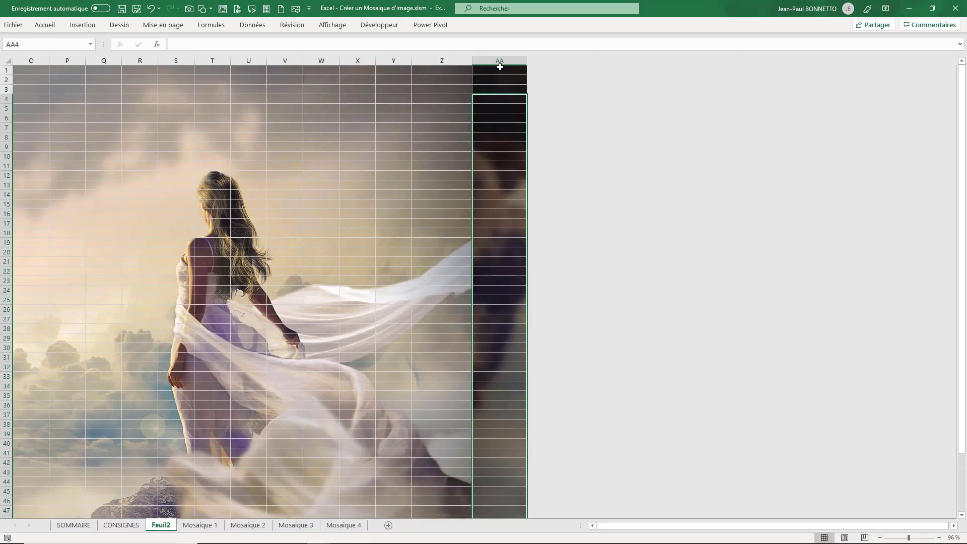
{"action": "left_click_drag", "start_coordinate": [498, 62], "coordinate": [489, 543]}
{"action": "scroll", "coordinate": [503, 161], "scroll_direction": "down", "scroll_amount": 9}
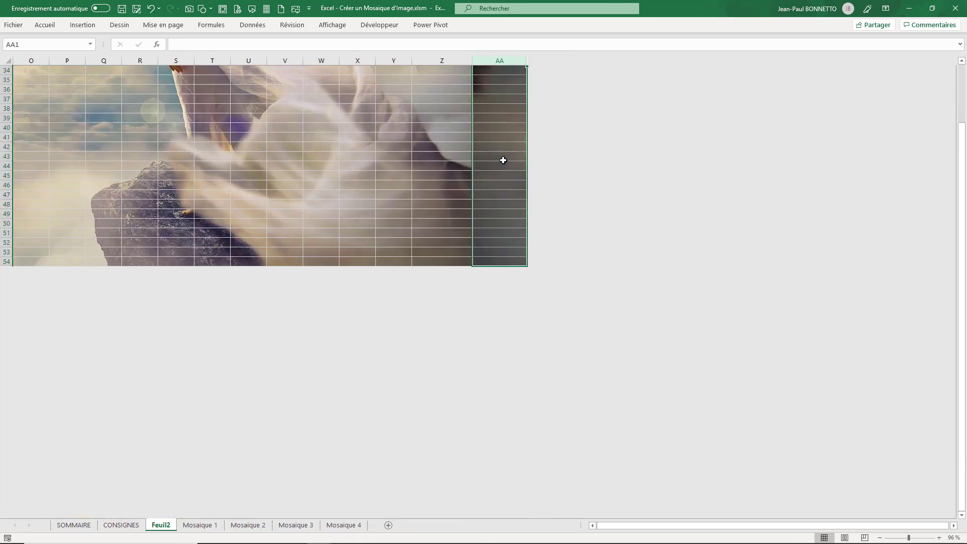
{"action": "scroll", "coordinate": [503, 161], "scroll_direction": "up", "scroll_amount": 11}
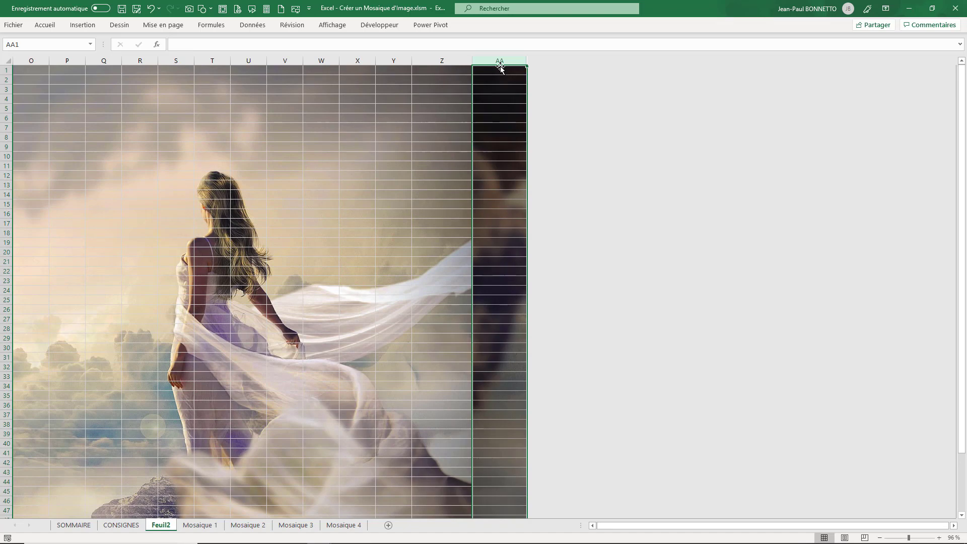
{"action": "right_click", "coordinate": [499, 74]}
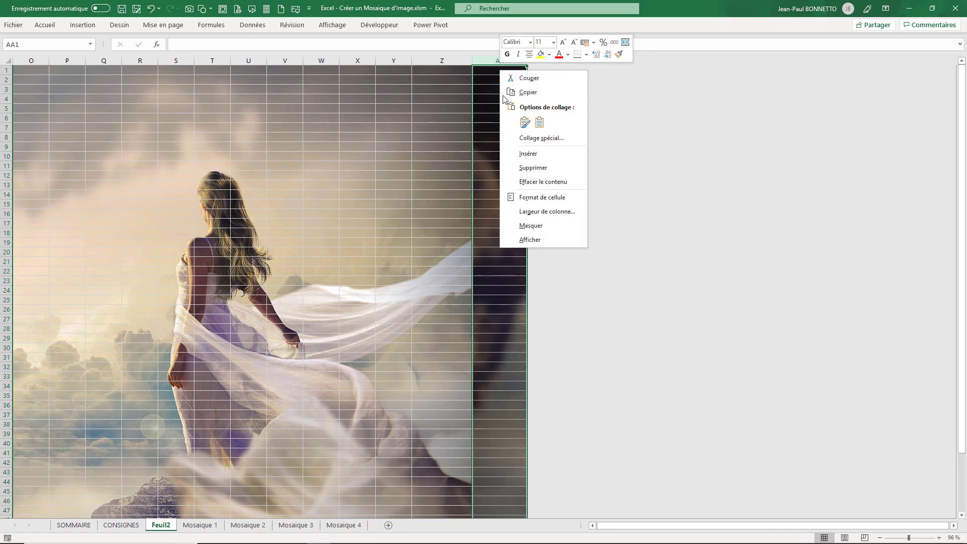
{"action": "left_click", "coordinate": [537, 182]}
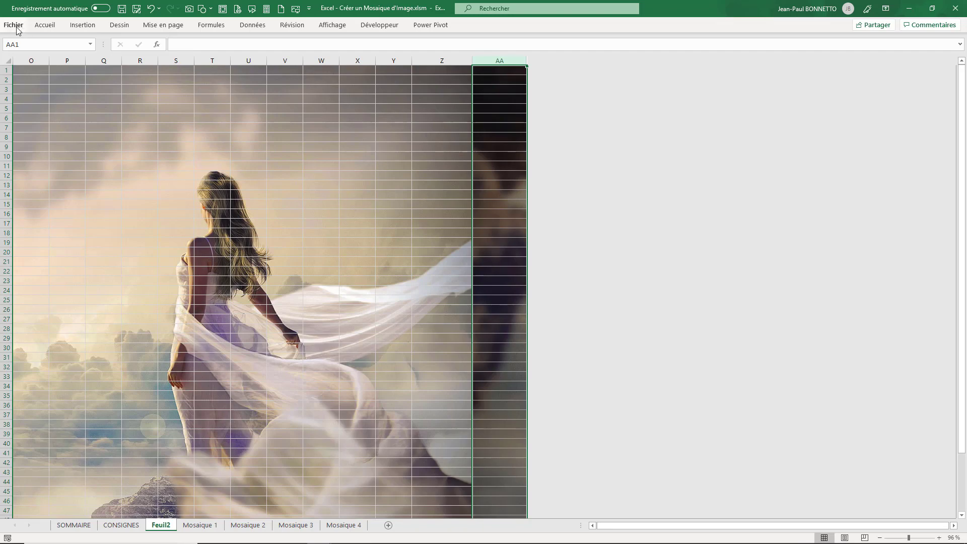
{"action": "left_click", "coordinate": [45, 25]}
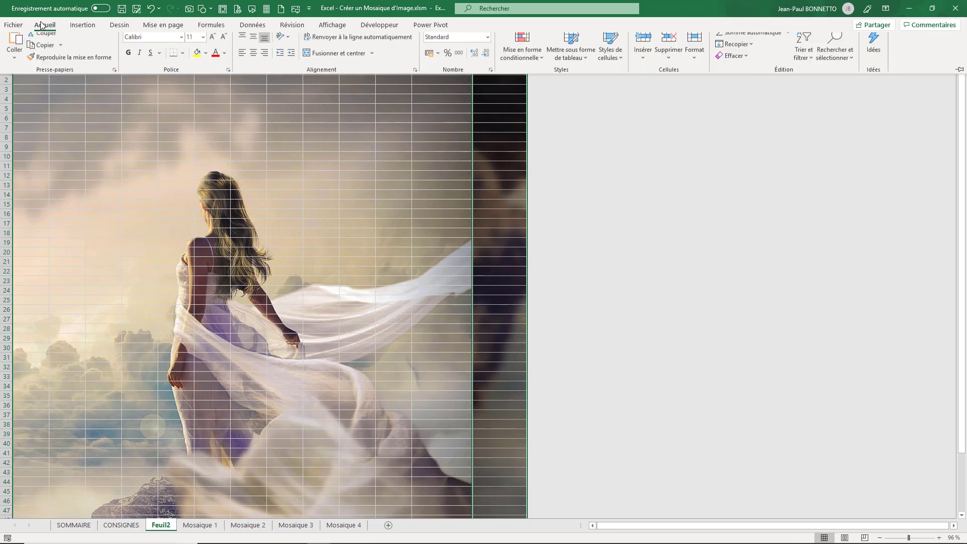
{"action": "left_click", "coordinate": [205, 60]}
{"action": "left_click", "coordinate": [199, 83]}
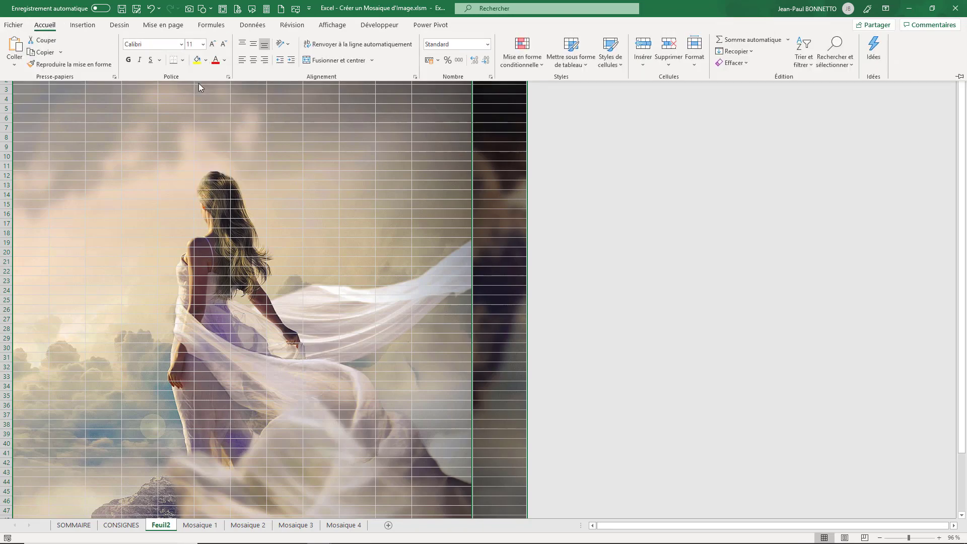
{"action": "left_click", "coordinate": [497, 110]}
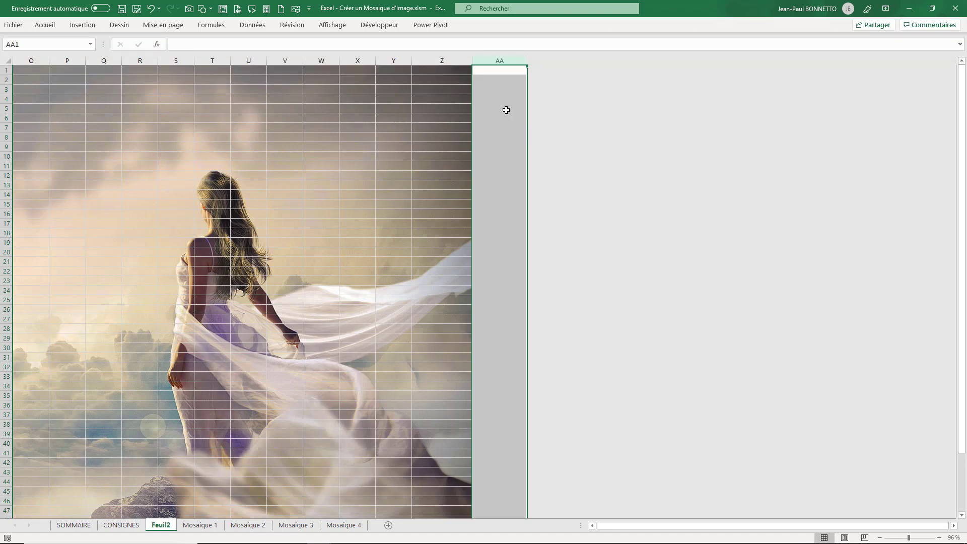
{"action": "left_click", "coordinate": [499, 70]}
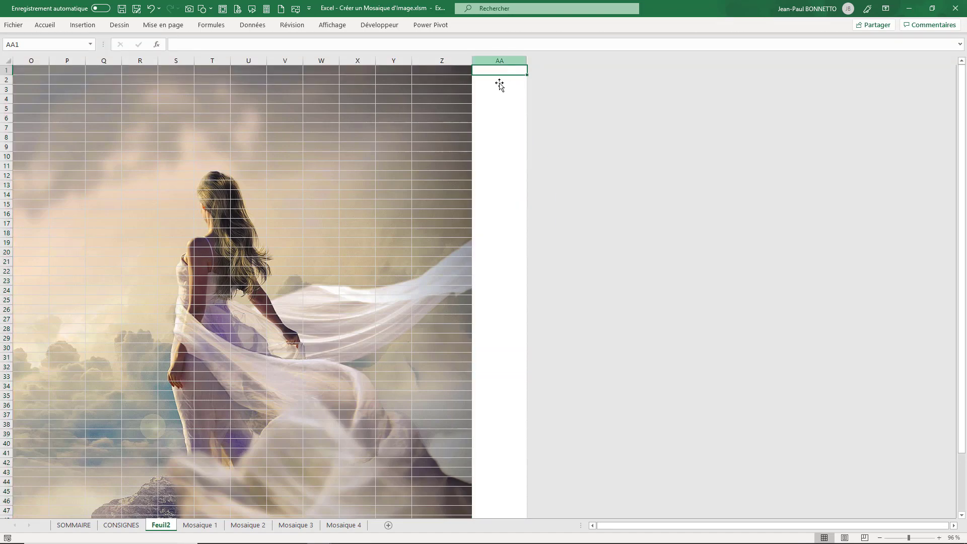
{"action": "left_click_drag", "start_coordinate": [642, 526], "coordinate": [639, 527]}
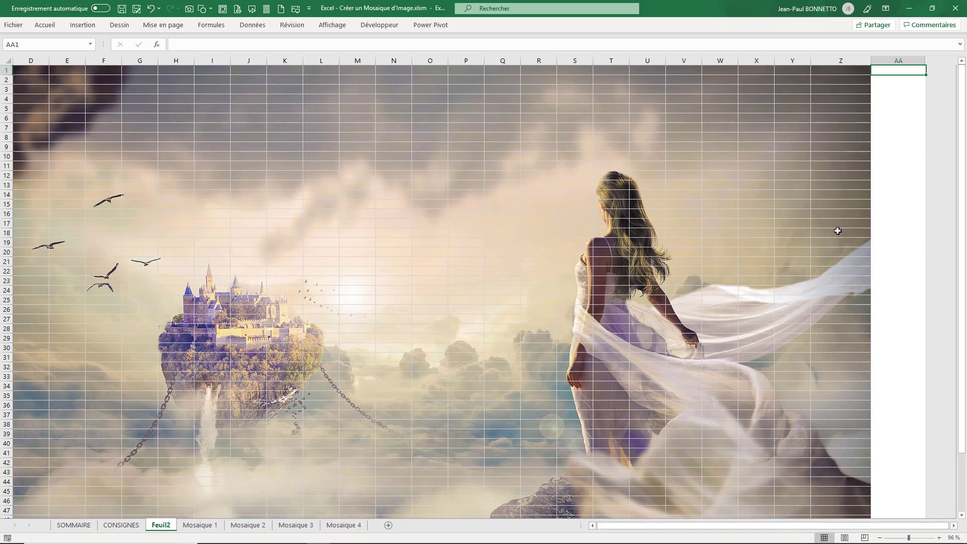
{"action": "left_click", "coordinate": [903, 82]}
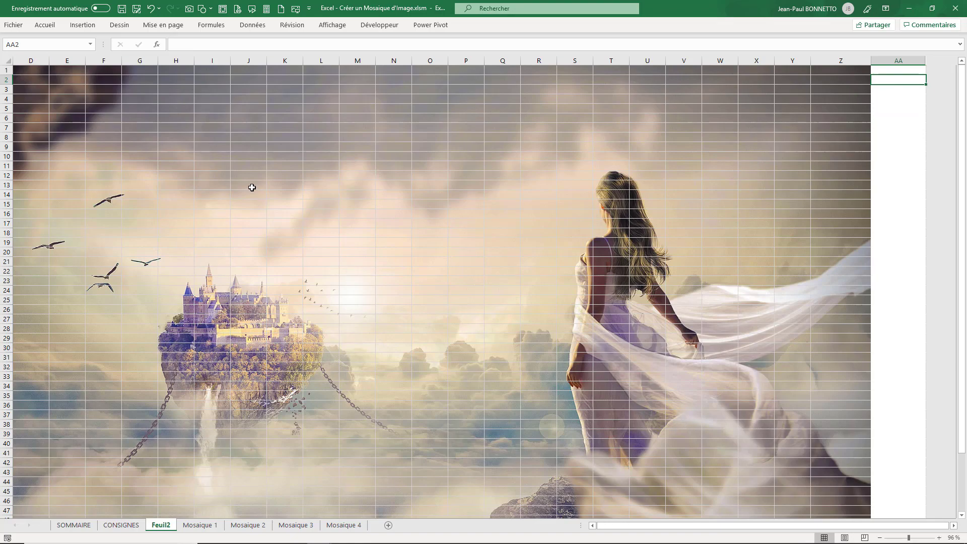
Insert a form-control spinner in column AA on the Feuil2 sheet, spanning about rows 6 to 13 beside the image.
{"action": "left_click", "coordinate": [122, 525]}
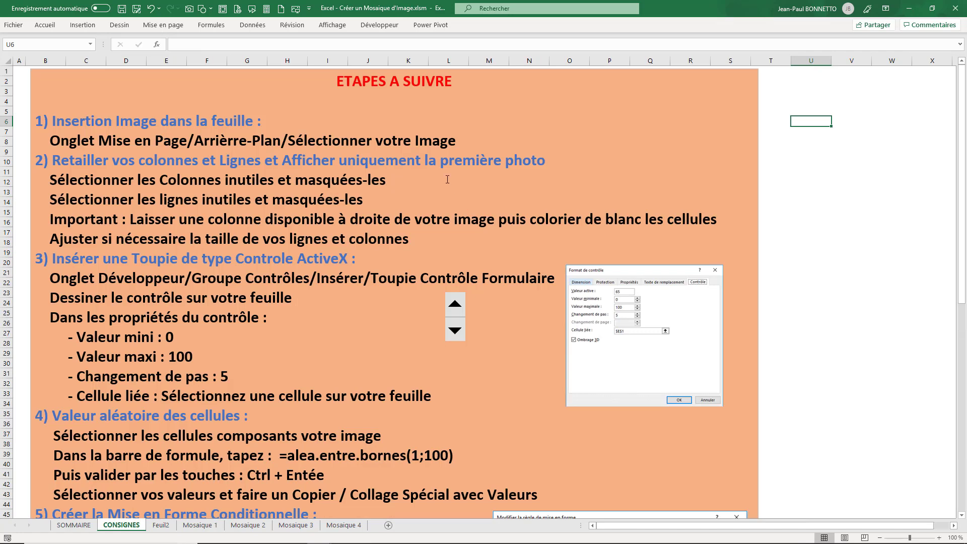
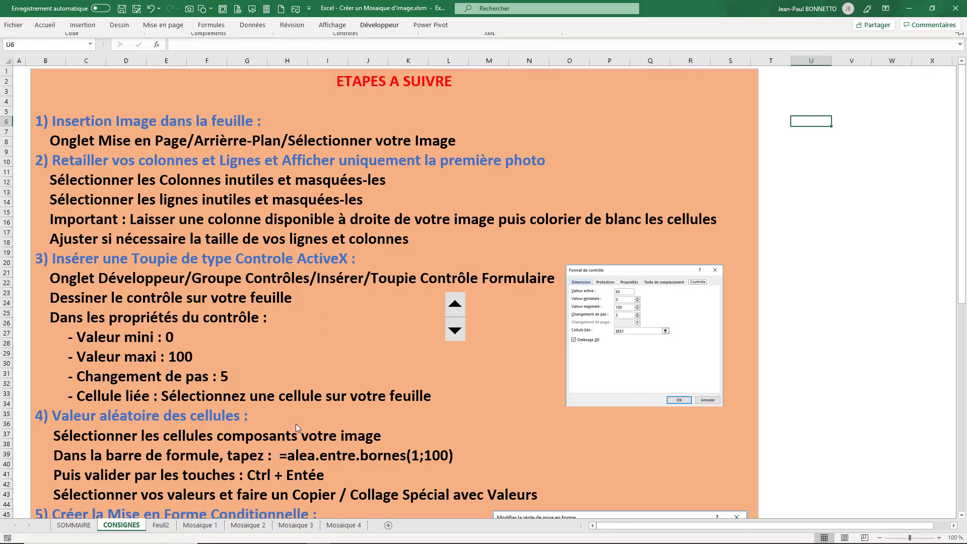
{"action": "left_click", "coordinate": [159, 529]}
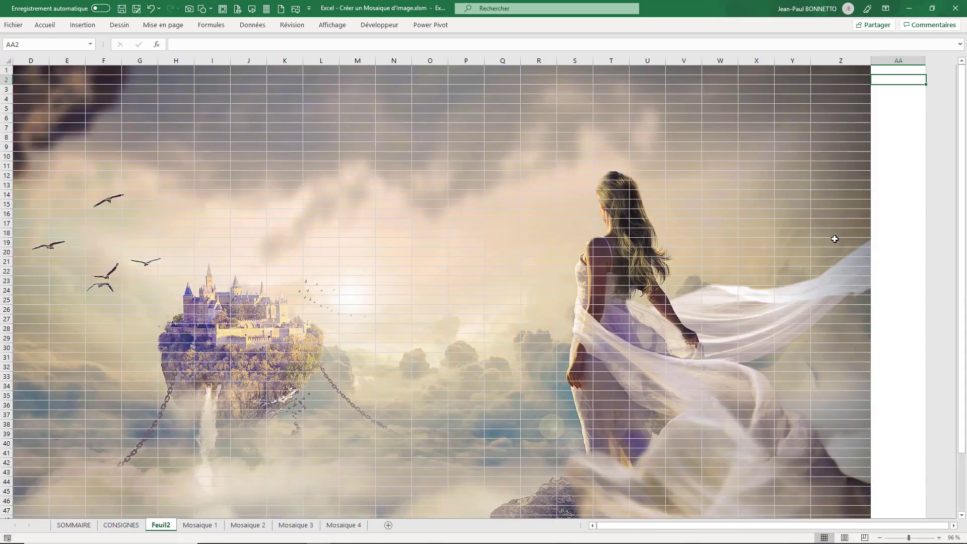
{"action": "left_click", "coordinate": [907, 116]}
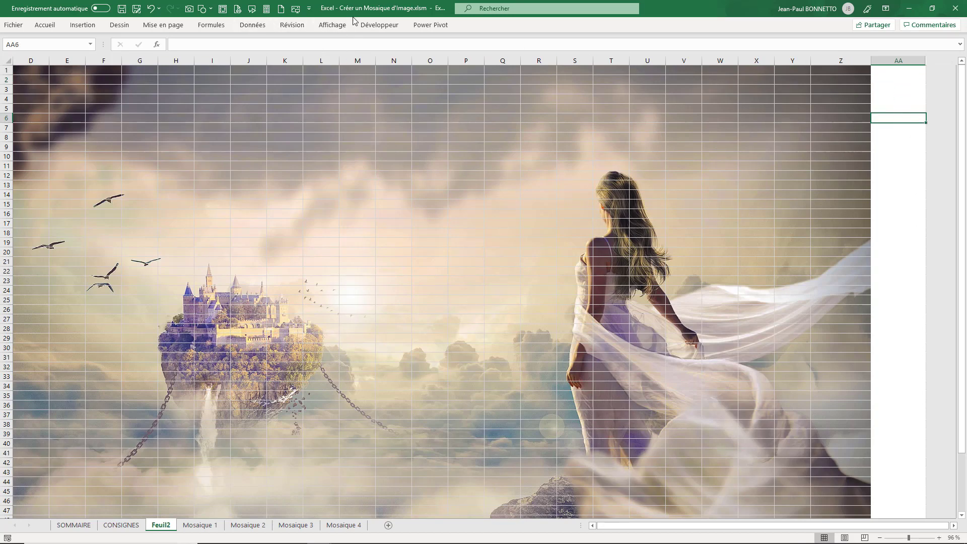
{"action": "left_click", "coordinate": [379, 25]}
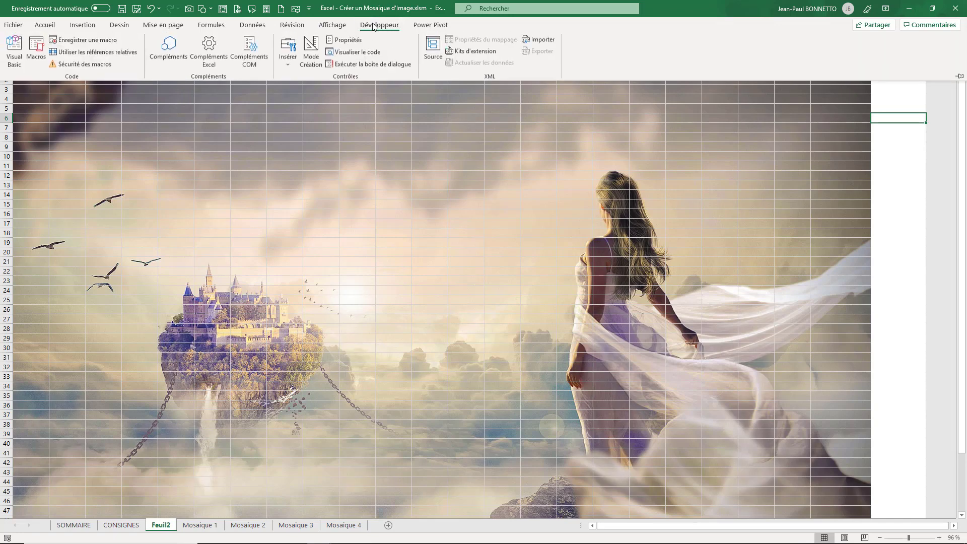
{"action": "left_click", "coordinate": [292, 68]}
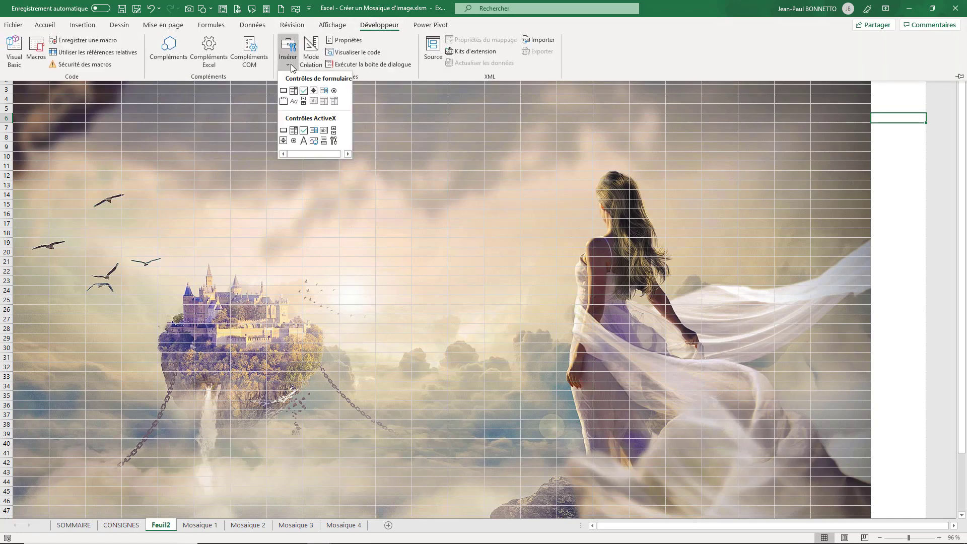
{"action": "left_click", "coordinate": [313, 90]}
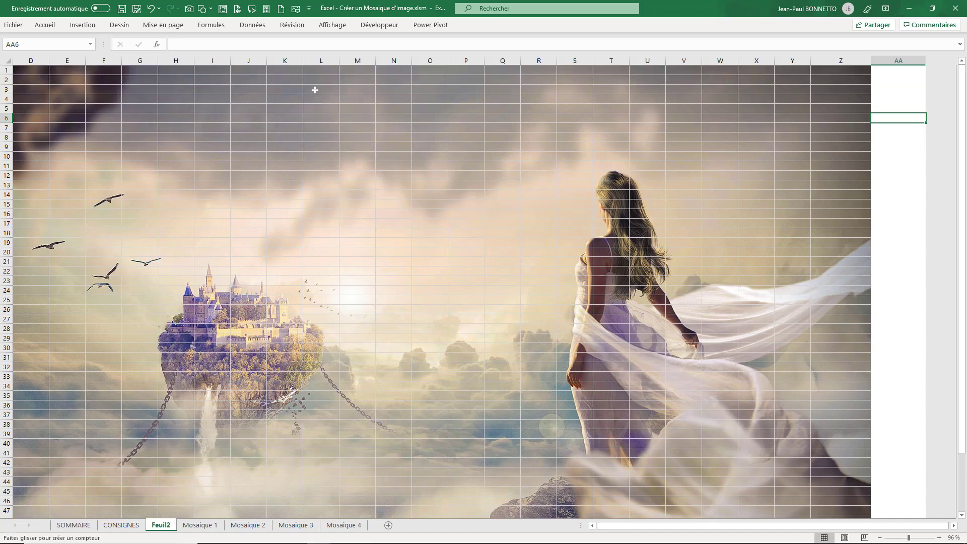
{"action": "mouse_move", "coordinate": [886, 108]}
{"action": "left_mouse_down"}
{"action": "mouse_move", "coordinate": [908, 138]}
{"action": "mouse_move", "coordinate": [918, 177]}
{"action": "mouse_move", "coordinate": [907, 182]}
{"action": "mouse_move", "coordinate": [881, 144]}
{"action": "mouse_move", "coordinate": [917, 144]}
{"action": "left_mouse_up"}
{"action": "left_click_drag", "start_coordinate": [909, 179], "coordinate": [910, 186]}
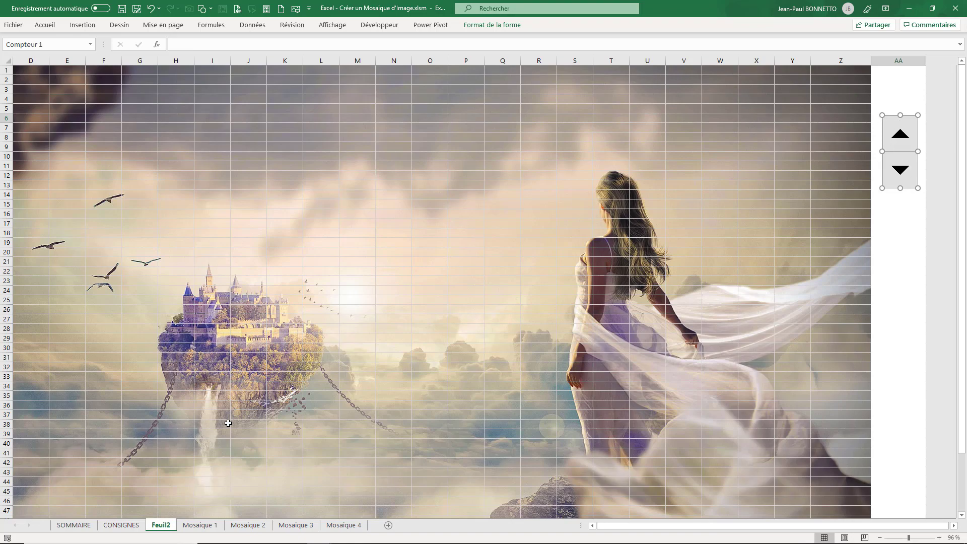
Review the spinner's minimum, maximum and step-change settings in section 3 of the CONSIGNES sheet.
{"action": "left_click", "coordinate": [120, 526]}
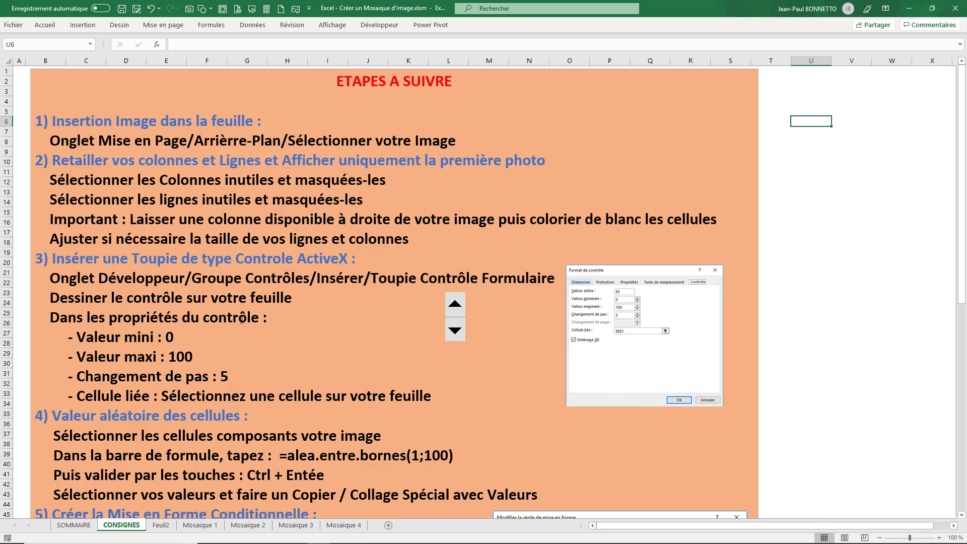
{"action": "left_click_drag", "start_coordinate": [641, 278], "coordinate": [645, 285]}
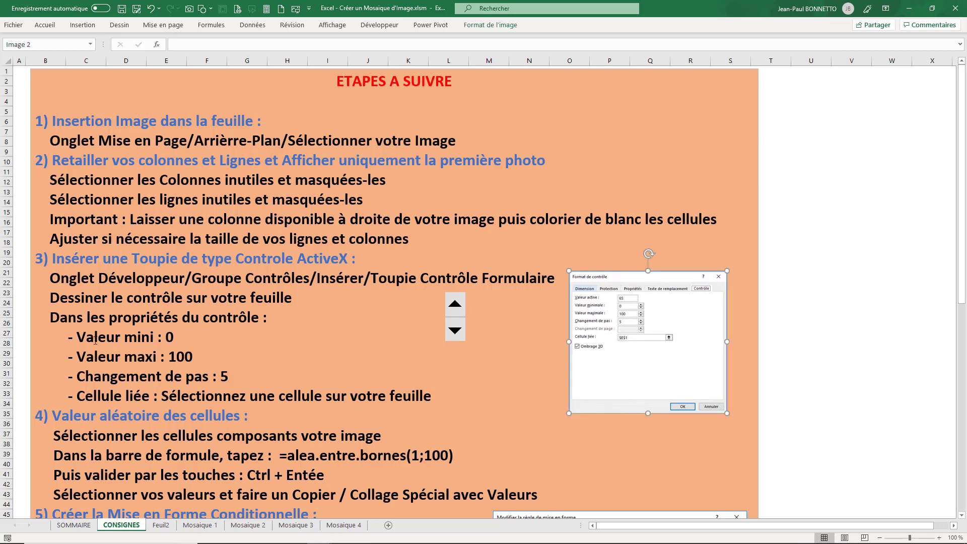
{"action": "left_click", "coordinate": [177, 340]}
{"action": "left_click_drag", "start_coordinate": [177, 339], "coordinate": [168, 357]}
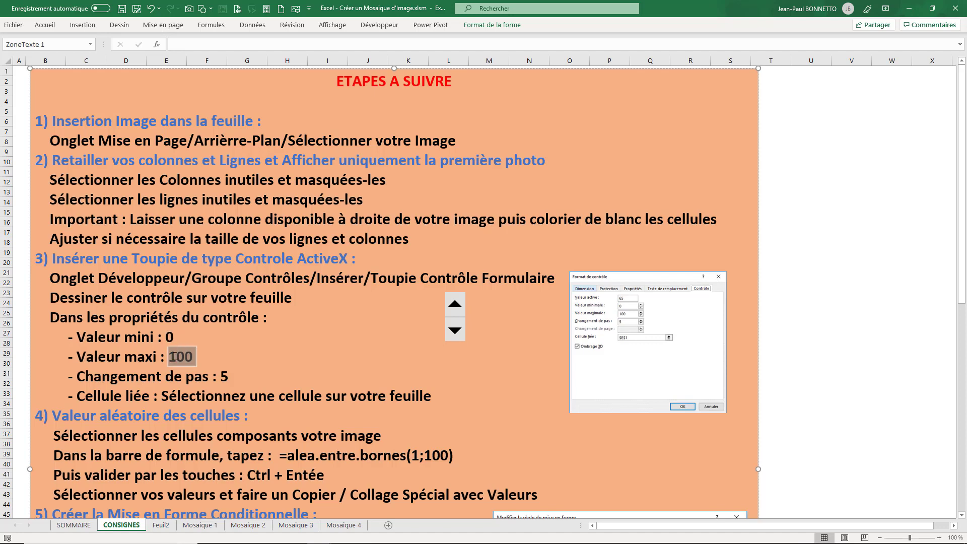
{"action": "left_click", "coordinate": [199, 357]}
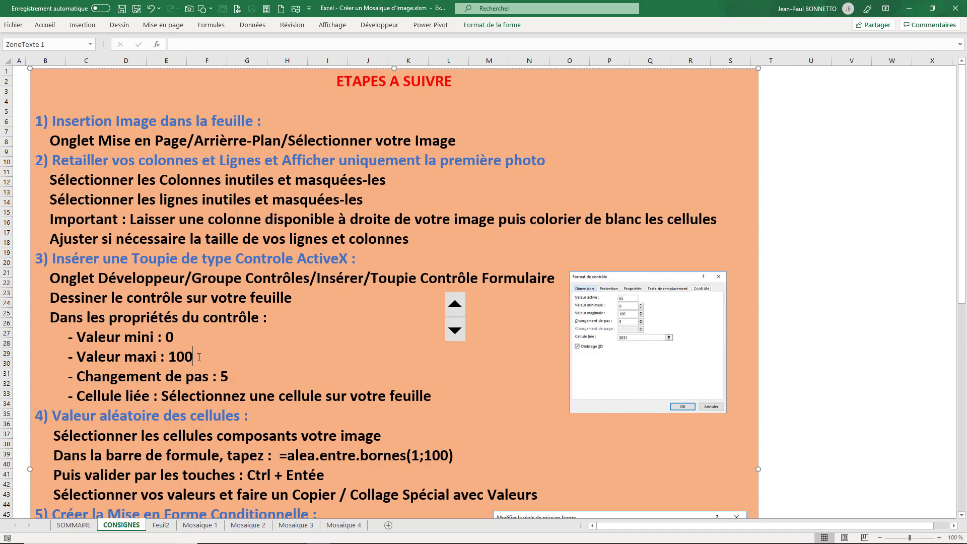
{"action": "left_click_drag", "start_coordinate": [199, 357], "coordinate": [168, 357]}
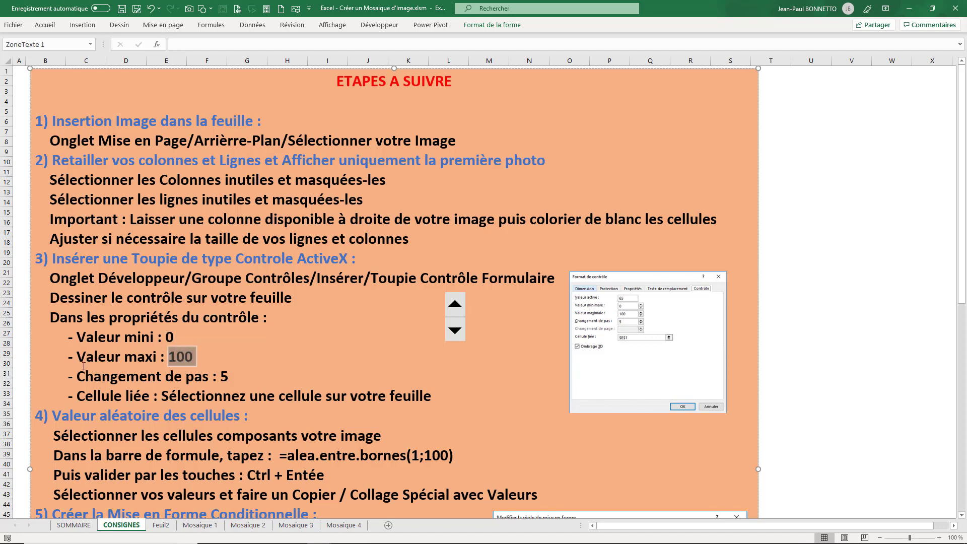
{"action": "left_click_drag", "start_coordinate": [233, 376], "coordinate": [220, 377]}
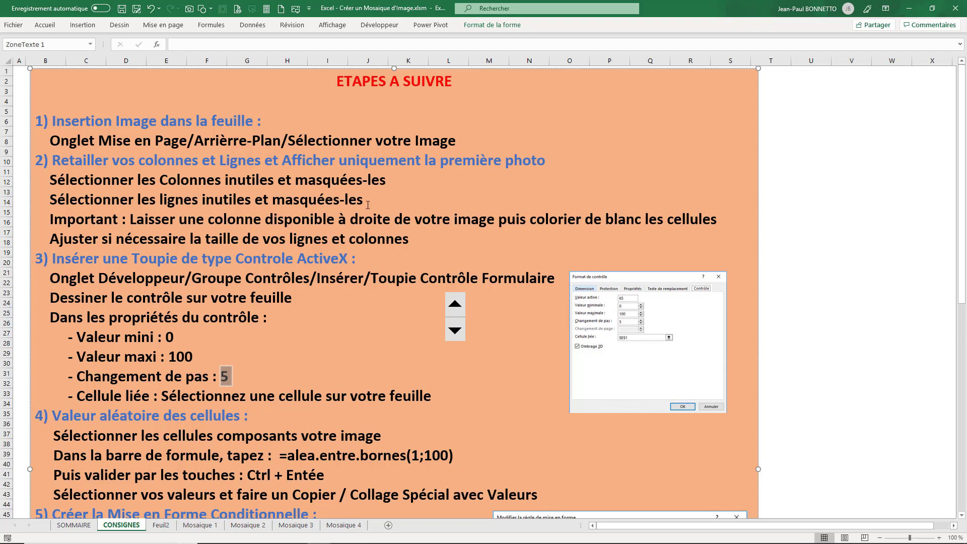
Format the spinner on Feuil2 with minimum 0, maximum 100, step change 5 and linked cell $AA$2.
{"action": "left_click", "coordinate": [161, 525]}
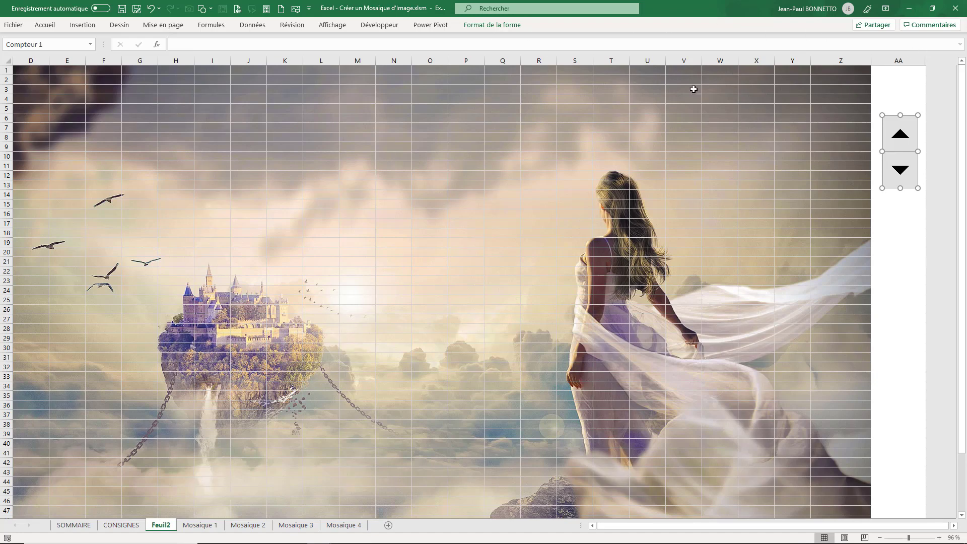
{"action": "right_click", "coordinate": [902, 136]}
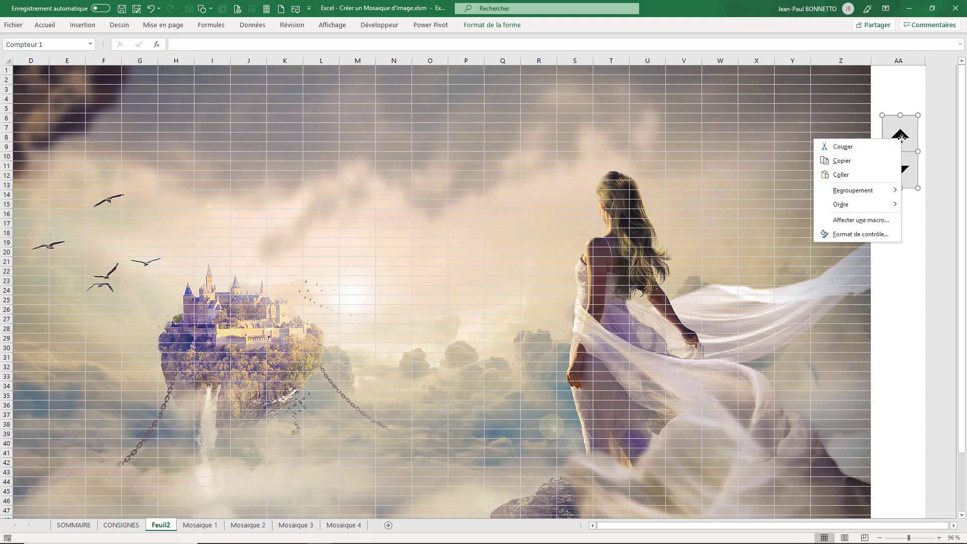
{"action": "left_click", "coordinate": [843, 236]}
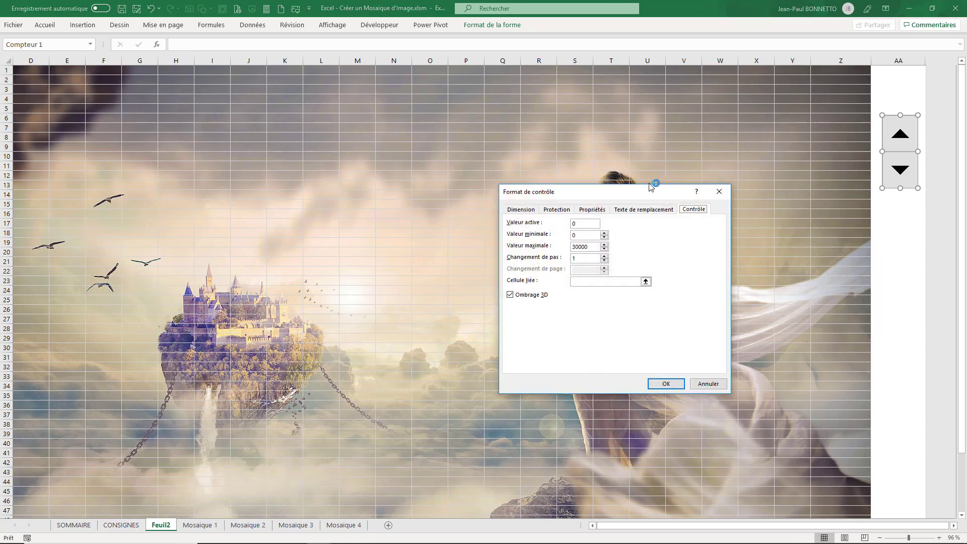
{"action": "left_click_drag", "start_coordinate": [638, 195], "coordinate": [659, 111]}
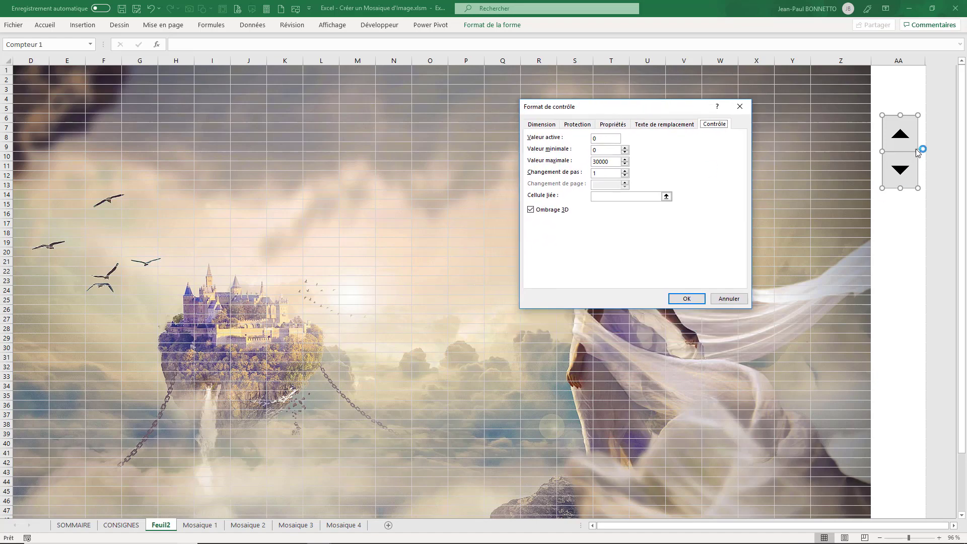
{"action": "left_click", "coordinate": [597, 150]}
{"action": "key", "text": "Tab"}
{"action": "type", "text": "1"}
{"action": "left_click_drag", "start_coordinate": [601, 172], "coordinate": [575, 175]}
{"action": "left_click", "coordinate": [595, 198]}
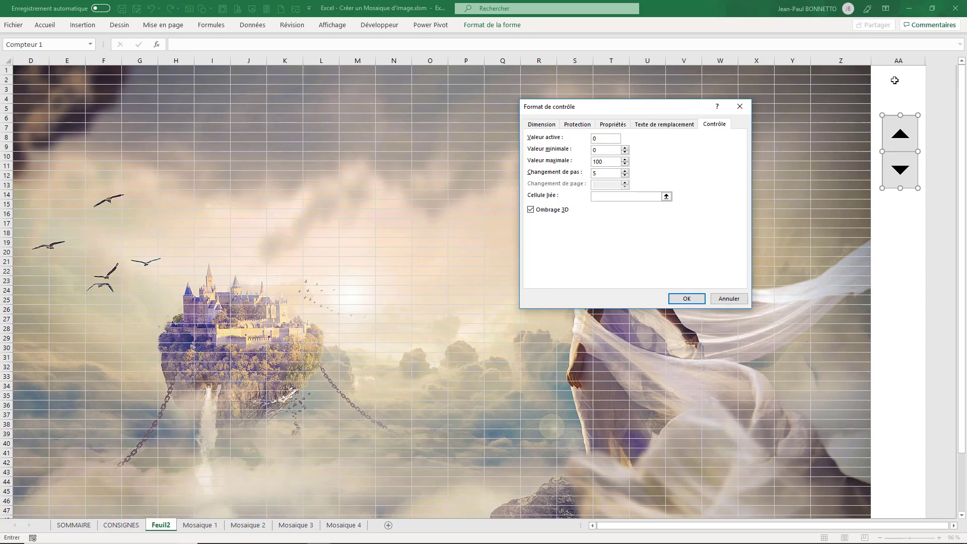
{"action": "left_click", "coordinate": [895, 80]}
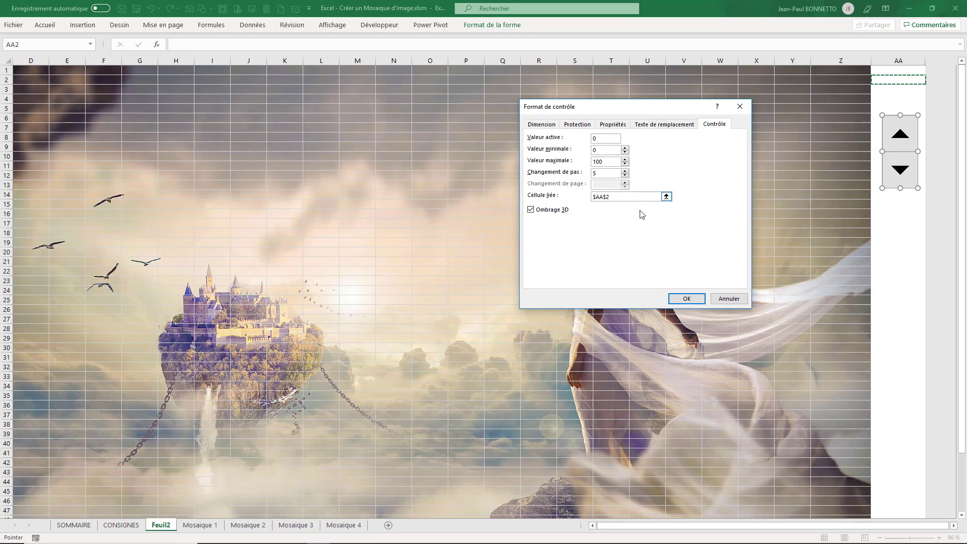
{"action": "left_click", "coordinate": [693, 296]}
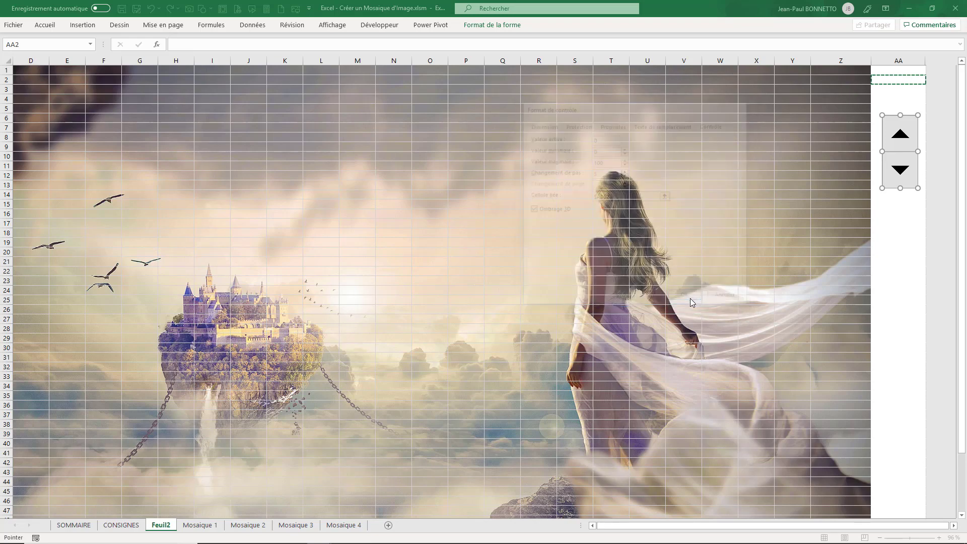
{"action": "left_click", "coordinate": [897, 244]}
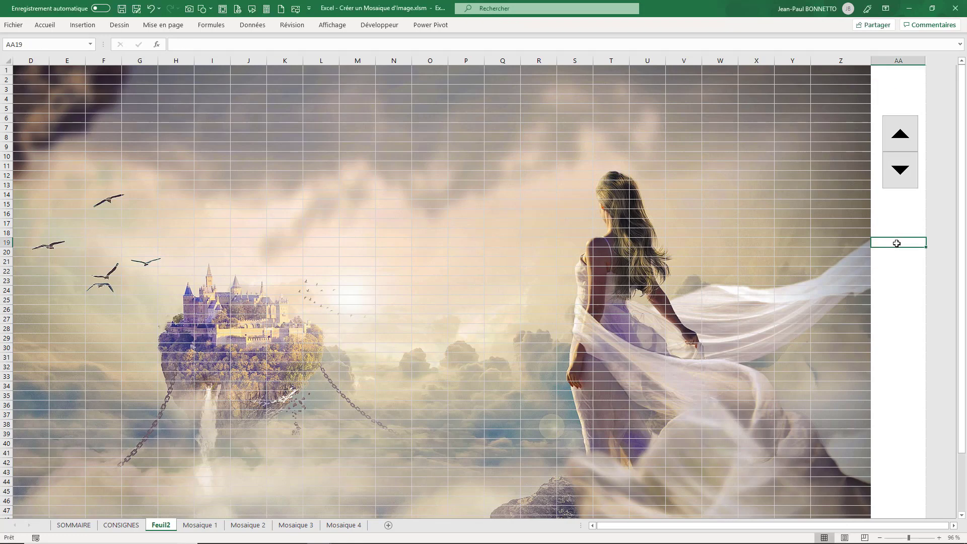
Test the spinner by stepping the linked value in AA2 up repeatedly and back down to 45.
{"action": "left_click", "coordinate": [904, 136]}
{"action": "left_click", "coordinate": [904, 136]}
{"action": "left_click", "coordinate": [904, 136]}
{"action": "left_click", "coordinate": [903, 136]}
{"action": "left_click", "coordinate": [904, 136]}
{"action": "left_click", "coordinate": [903, 136]}
{"action": "left_click", "coordinate": [904, 136]}
{"action": "left_click", "coordinate": [904, 136]}
{"action": "left_click", "coordinate": [904, 136]}
{"action": "left_click", "coordinate": [904, 136]}
{"action": "left_click", "coordinate": [904, 136]}
{"action": "left_click", "coordinate": [904, 136]}
{"action": "left_click", "coordinate": [904, 136]}
{"action": "left_click", "coordinate": [904, 136]}
{"action": "left_click", "coordinate": [904, 136]}
{"action": "left_click", "coordinate": [904, 136]}
{"action": "left_click", "coordinate": [904, 136]}
{"action": "left_click", "coordinate": [904, 136]}
{"action": "left_click", "coordinate": [899, 171]}
{"action": "left_click", "coordinate": [900, 171]}
{"action": "left_click", "coordinate": [900, 172]}
{"action": "left_click", "coordinate": [899, 171]}
{"action": "left_click", "coordinate": [900, 171]}
{"action": "left_click", "coordinate": [900, 171]}
{"action": "left_click", "coordinate": [899, 172]}
{"action": "left_click", "coordinate": [900, 171]}
{"action": "left_click", "coordinate": [900, 171]}
{"action": "left_click", "coordinate": [899, 172]}
{"action": "left_click", "coordinate": [900, 172]}
Format cell AA2 as centred horizontally and vertically, bold, with a gold fill, red text and font size 14.
{"action": "left_click", "coordinate": [906, 80]}
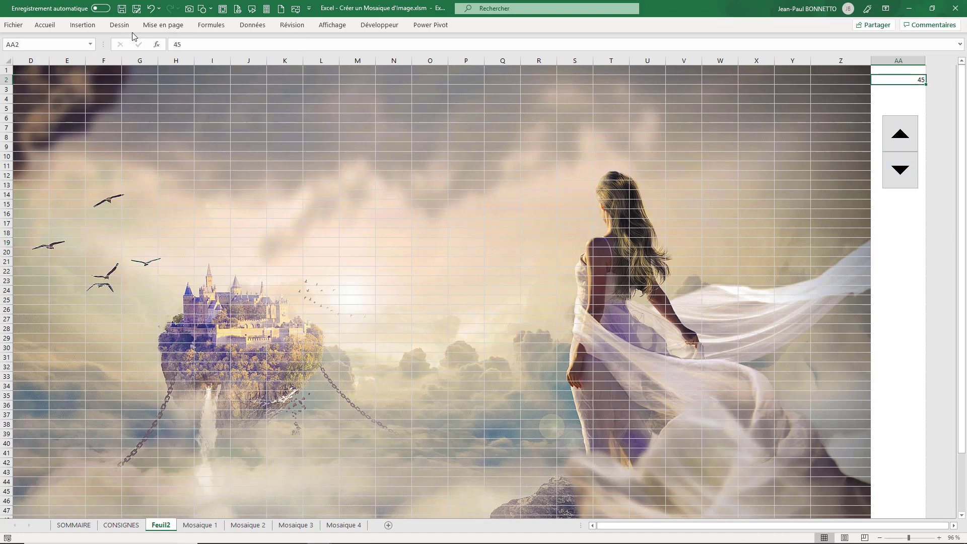
{"action": "left_click", "coordinate": [45, 25]}
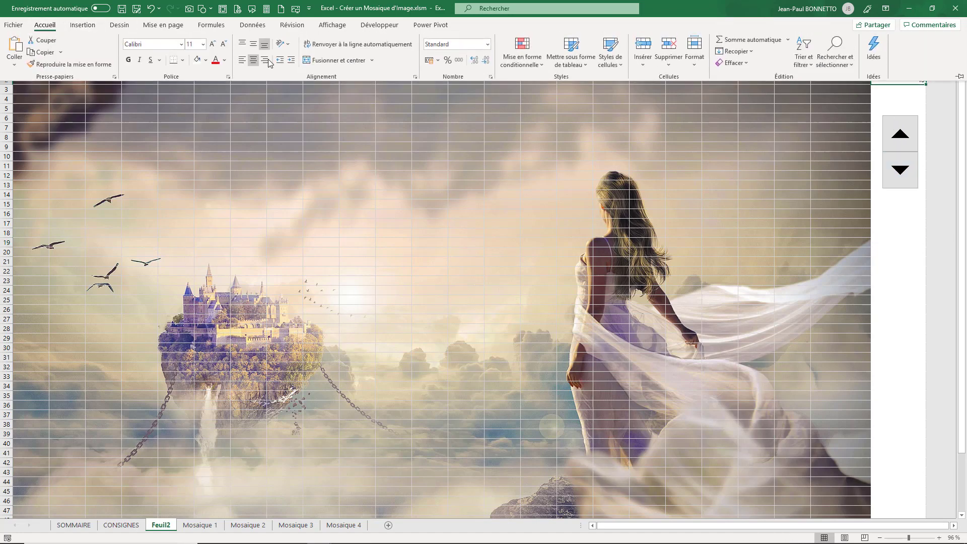
{"action": "left_click", "coordinate": [254, 60]}
{"action": "left_click", "coordinate": [253, 44]}
{"action": "left_click", "coordinate": [127, 60]}
{"action": "left_click", "coordinate": [206, 60]}
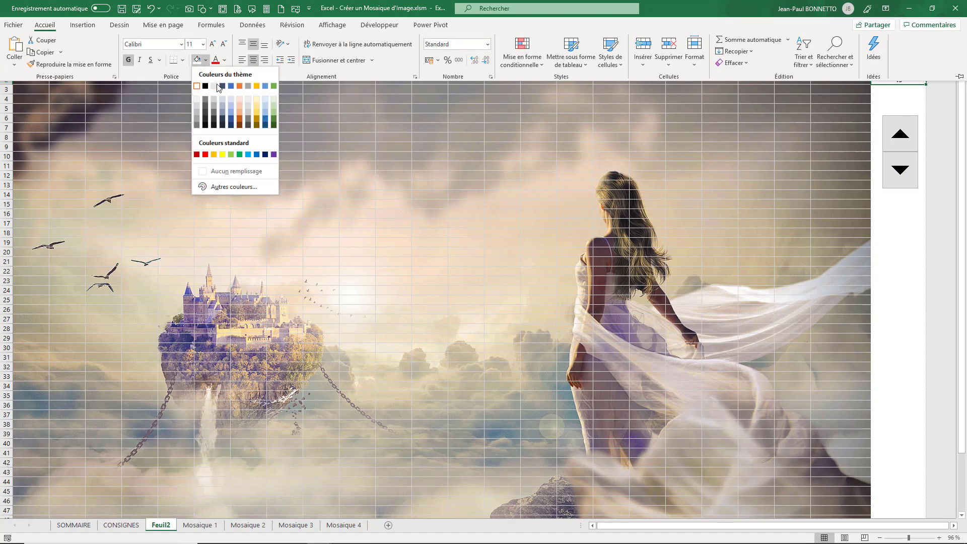
{"action": "left_click", "coordinate": [256, 85]}
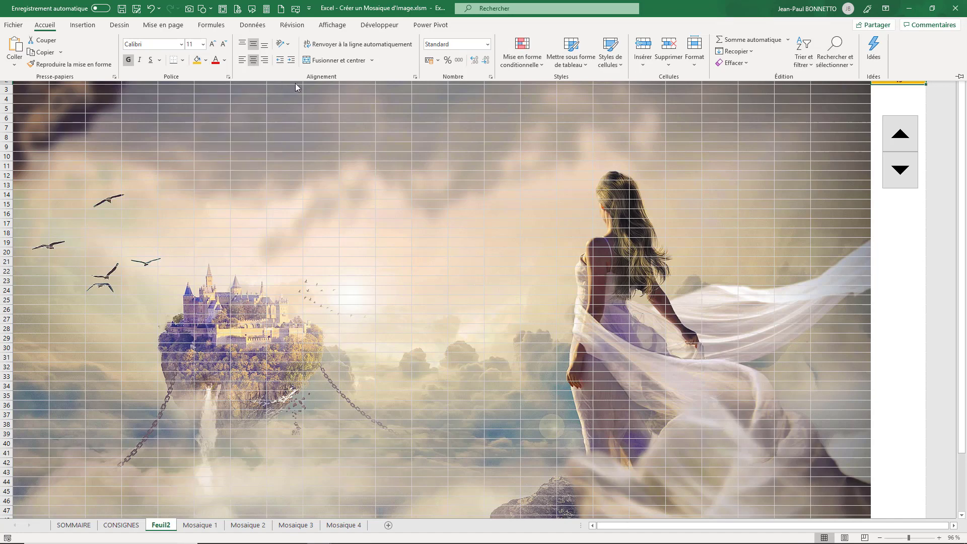
{"action": "left_click", "coordinate": [224, 60]}
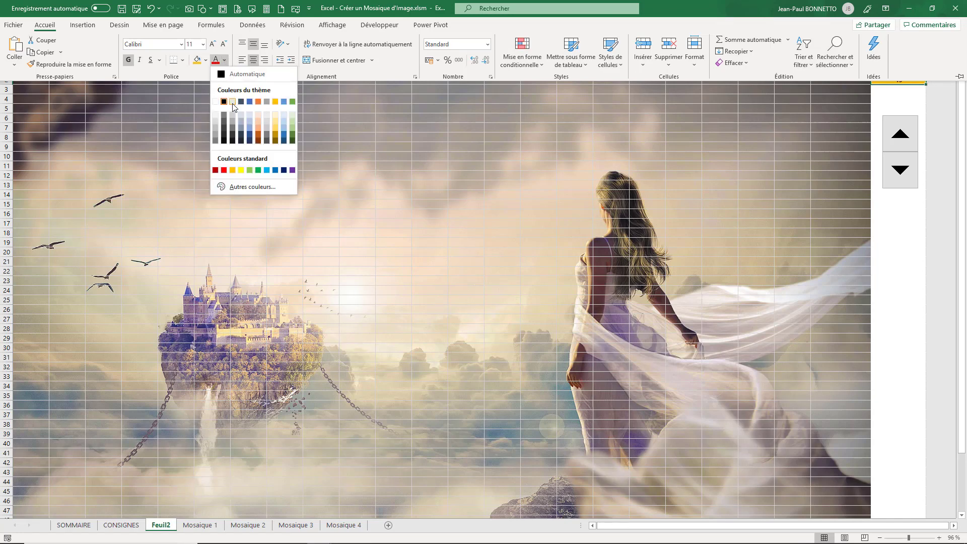
{"action": "left_click", "coordinate": [224, 170]}
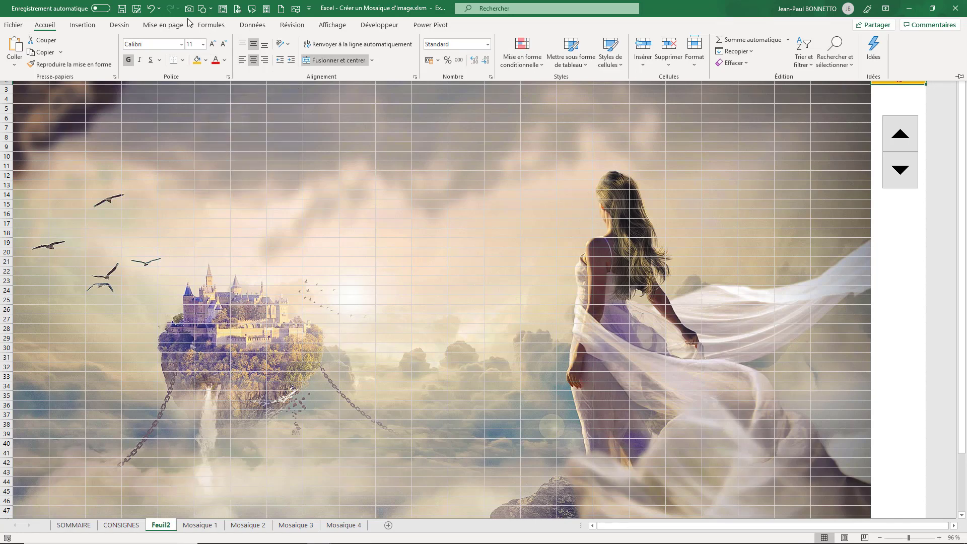
{"action": "left_click", "coordinate": [212, 44]}
{"action": "left_click", "coordinate": [212, 44]}
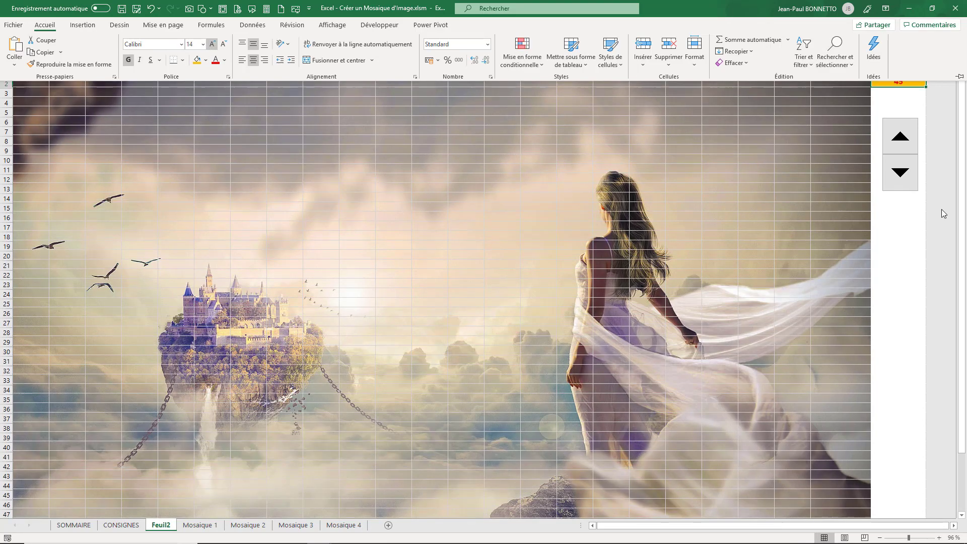
{"action": "left_click", "coordinate": [901, 225]}
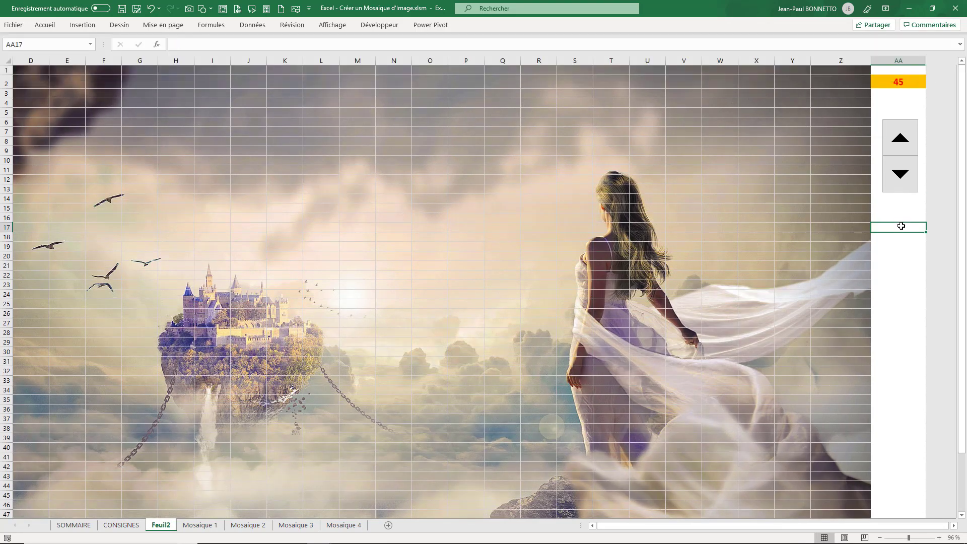
Lower the spinner's linked value in AA2 to 0.
{"action": "left_click", "coordinate": [898, 103]}
{"action": "left_click", "coordinate": [904, 177]}
{"action": "left_click", "coordinate": [905, 179]}
{"action": "left_click", "coordinate": [901, 150]}
{"action": "left_click", "coordinate": [909, 182]}
{"action": "left_click", "coordinate": [906, 180]}
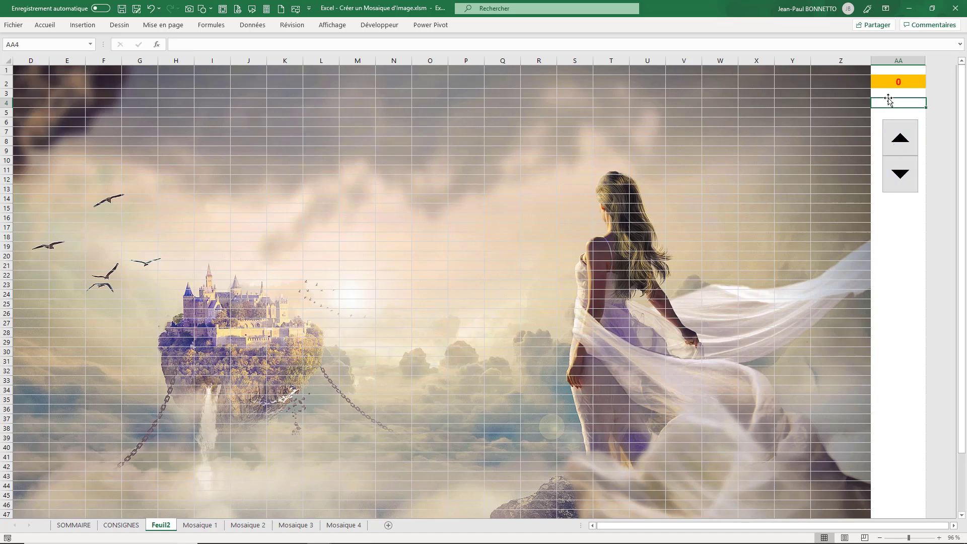
{"action": "left_click", "coordinate": [898, 237]}
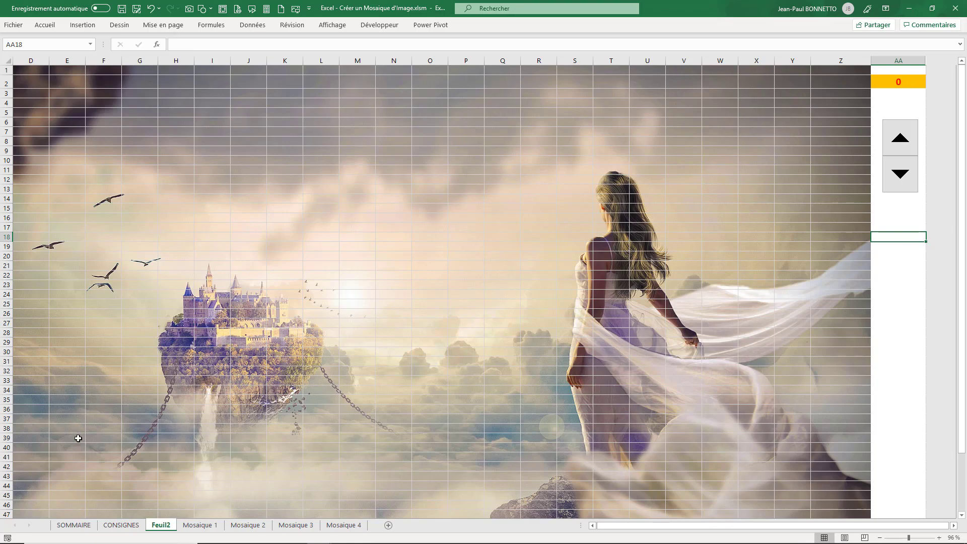
Review section 4 of the CONSIGNES sheet on random cell values, highlighting the =alea.entre.bornes function.
{"action": "left_click", "coordinate": [120, 524]}
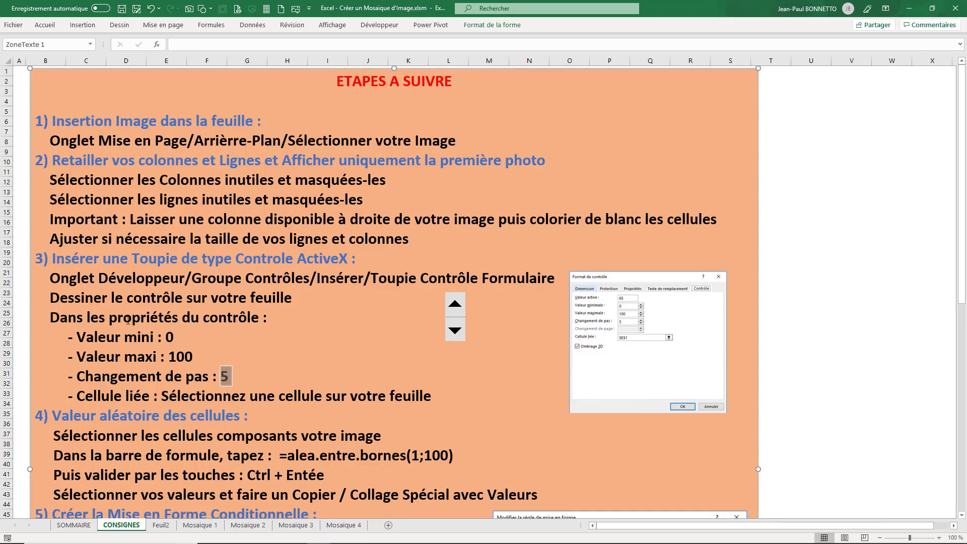
{"action": "scroll", "coordinate": [128, 320], "scroll_direction": "down", "scroll_amount": 6}
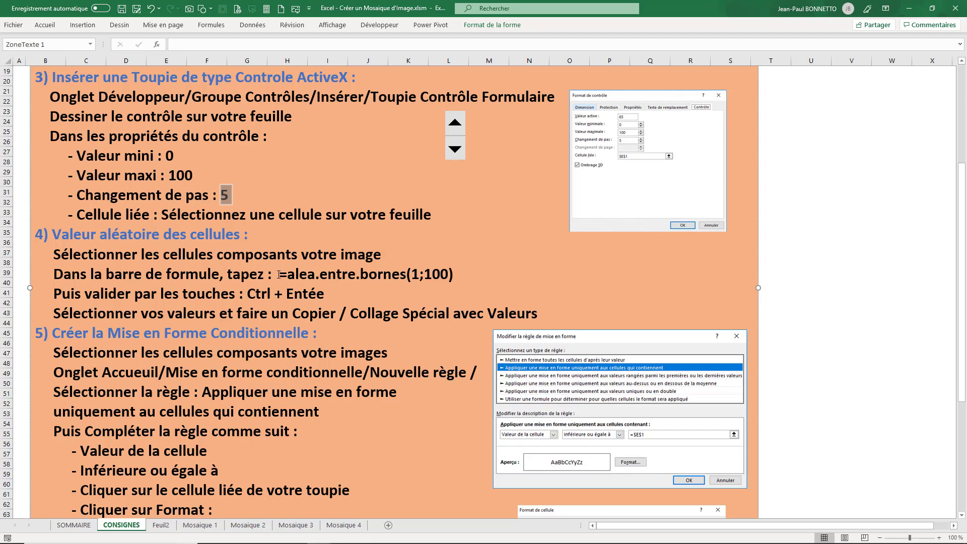
{"action": "left_click_drag", "start_coordinate": [287, 274], "coordinate": [412, 274]}
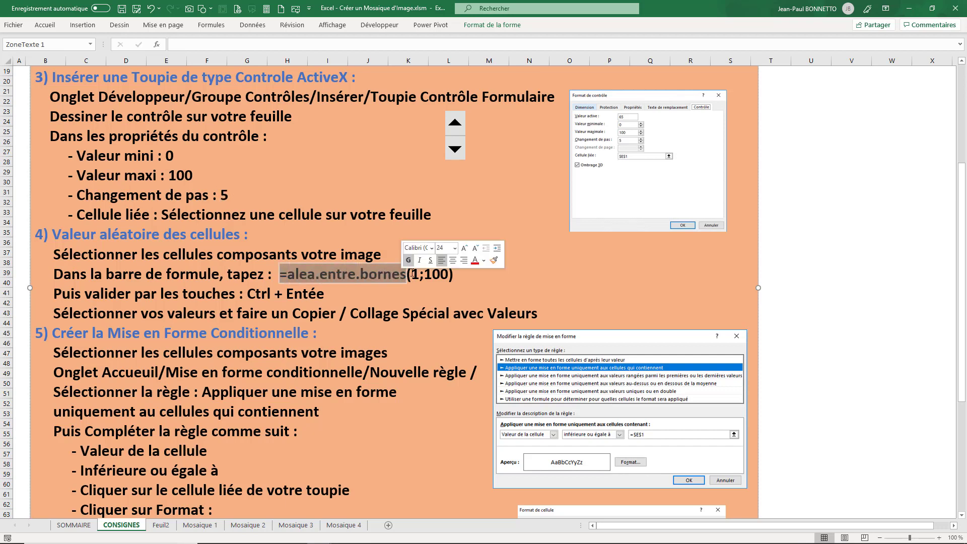
Review the rest of section 4 on the CONSIGNES sheet, highlighting the instruction "Collage Spécial avec Valeurs".
{"action": "left_click", "coordinate": [412, 274]}
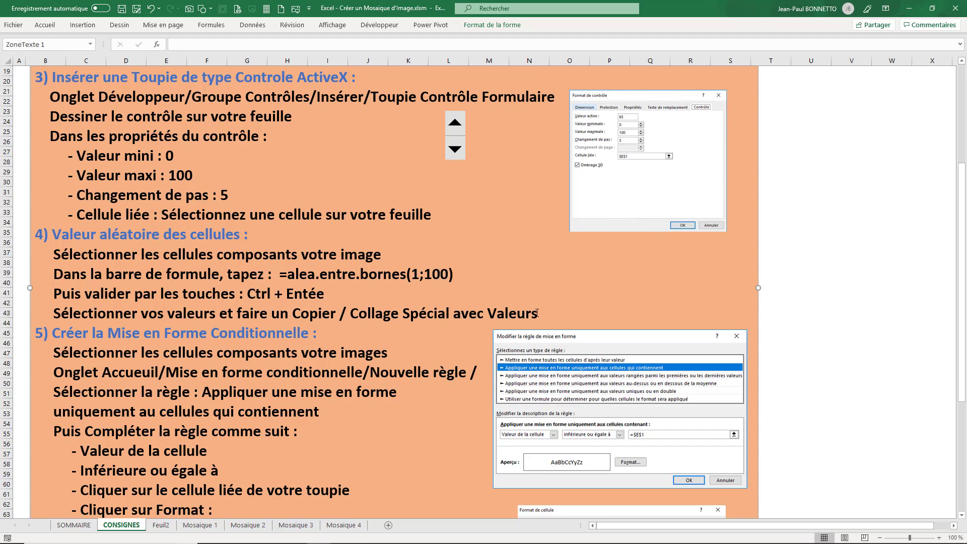
{"action": "left_click_drag", "start_coordinate": [538, 314], "coordinate": [350, 313]}
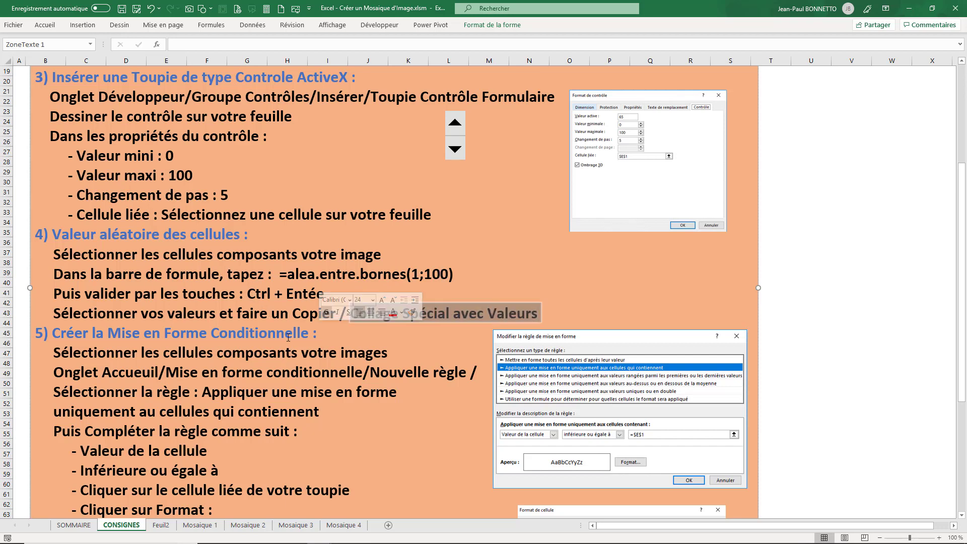
{"action": "left_click", "coordinate": [493, 286]}
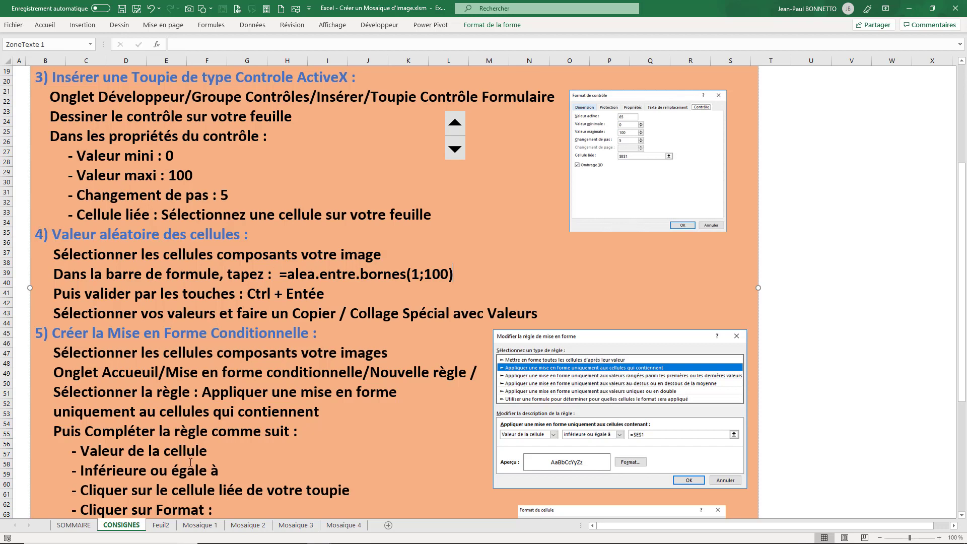
Select the whole image area A1:Z54 on the Feuil2 sheet.
{"action": "left_click", "coordinate": [161, 525]}
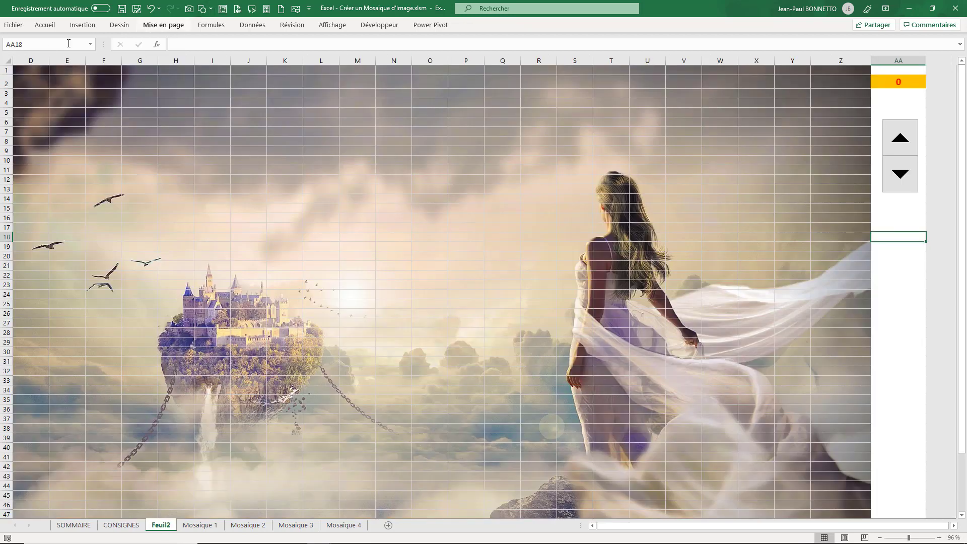
{"action": "left_click_drag", "start_coordinate": [779, 527], "coordinate": [776, 527]}
{"action": "left_click", "coordinate": [20, 70]}
{"action": "left_click_drag", "start_coordinate": [141, 72], "coordinate": [882, 505]}
{"action": "left_click_drag", "start_coordinate": [884, 540], "coordinate": [918, 542]}
{"action": "scroll", "coordinate": [808, 399], "scroll_direction": "down", "scroll_amount": 6}
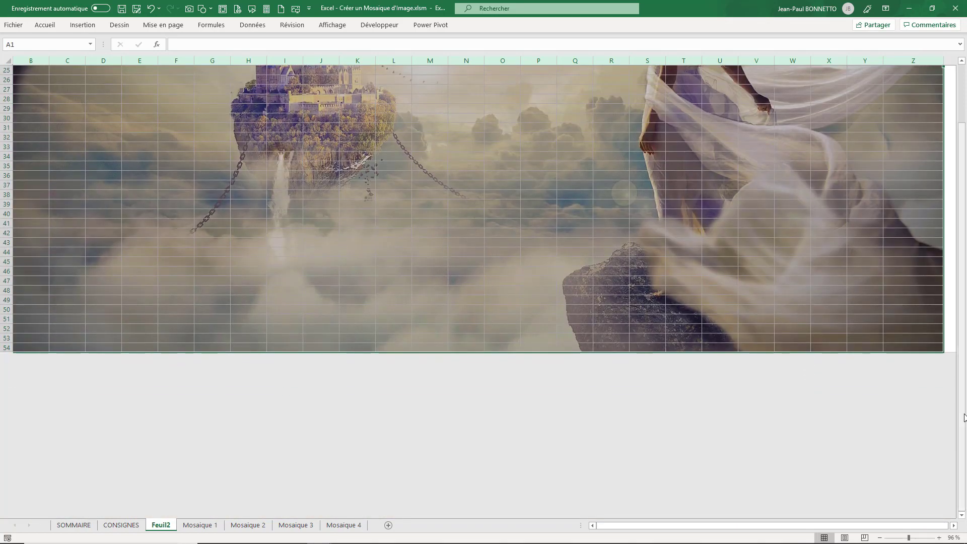
{"action": "scroll", "coordinate": [965, 417], "scroll_direction": "up", "scroll_amount": 8}
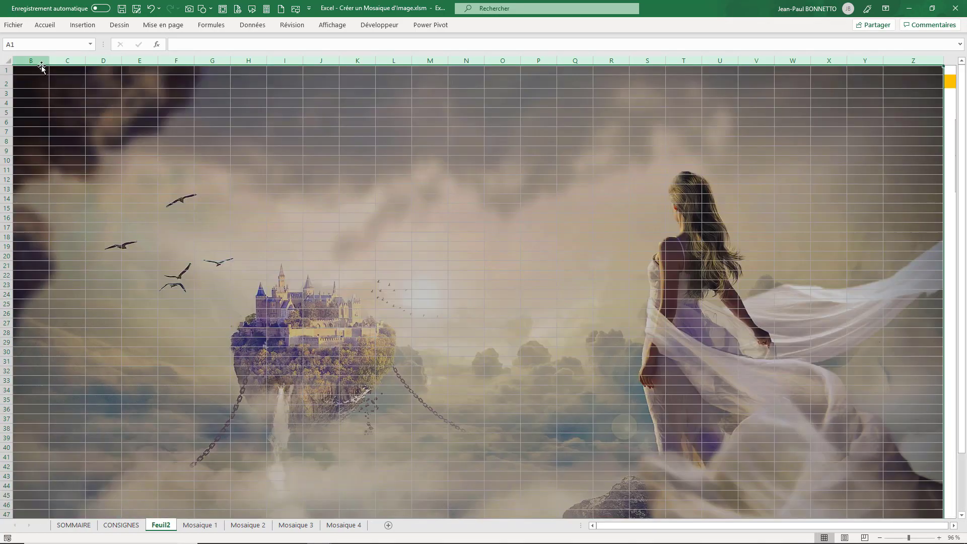
Fill all the selected cells at once with the formula =ALEA.ENTRE.BORNES(0;100).
{"action": "left_click", "coordinate": [183, 44]}
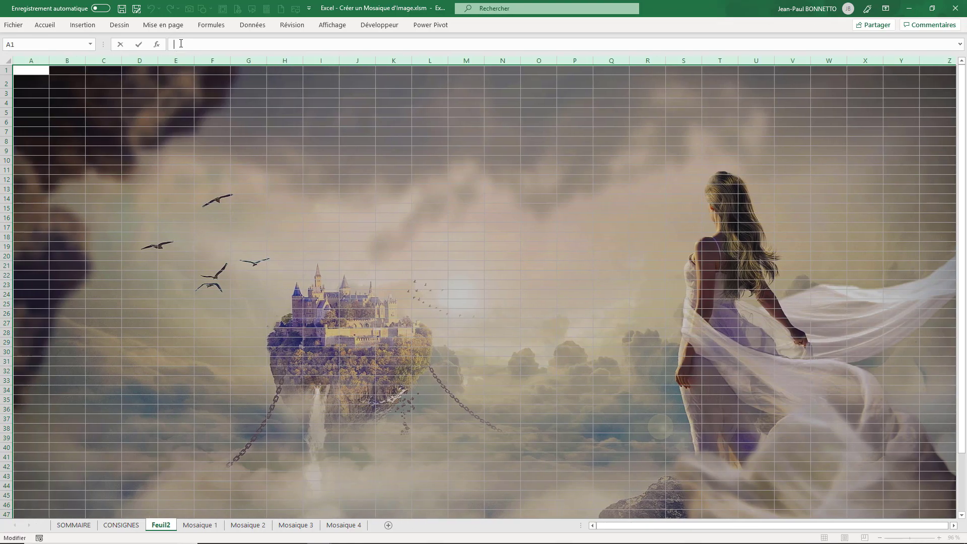
{"action": "type", "text": "=al"}
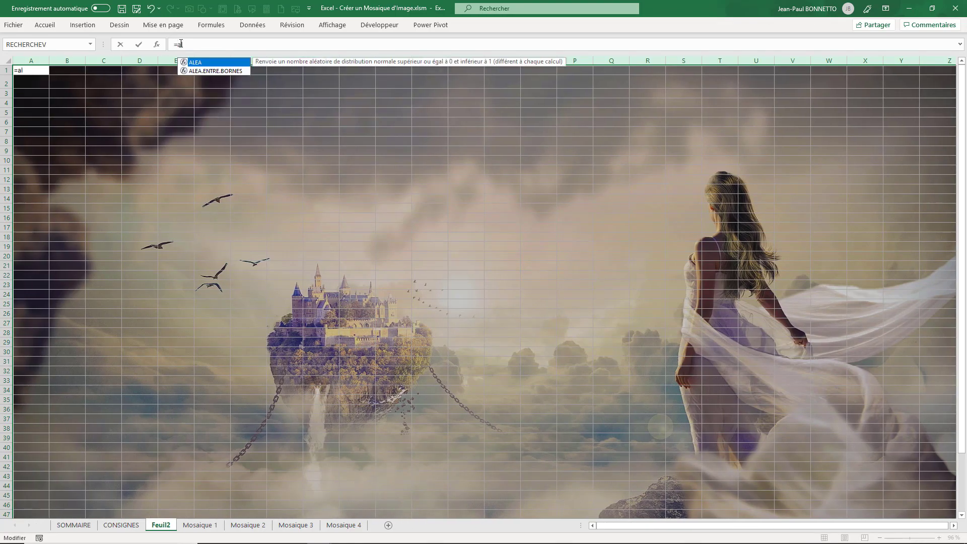
{"action": "double_click", "coordinate": [210, 72]}
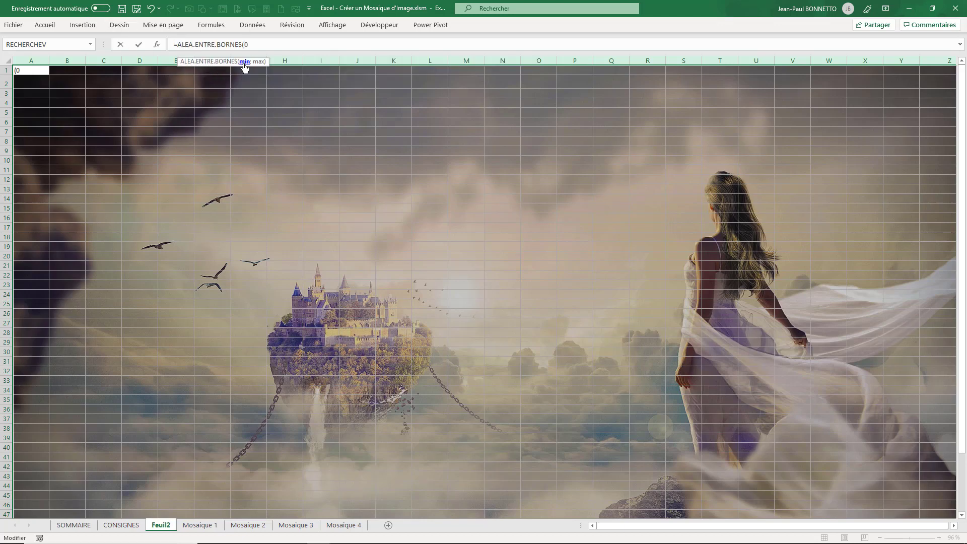
{"action": "type", "text": "0;100)"}
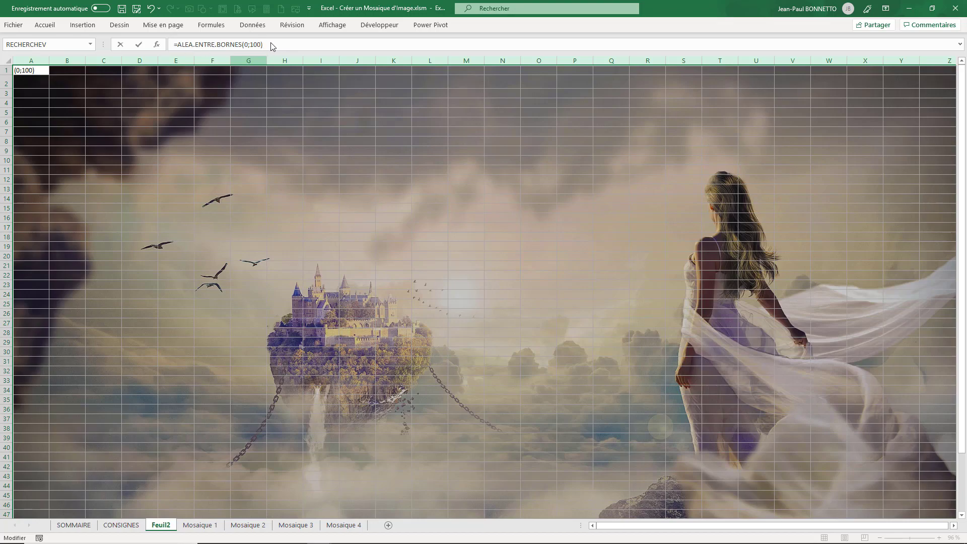
{"action": "key", "text": "ctrl+Return"}
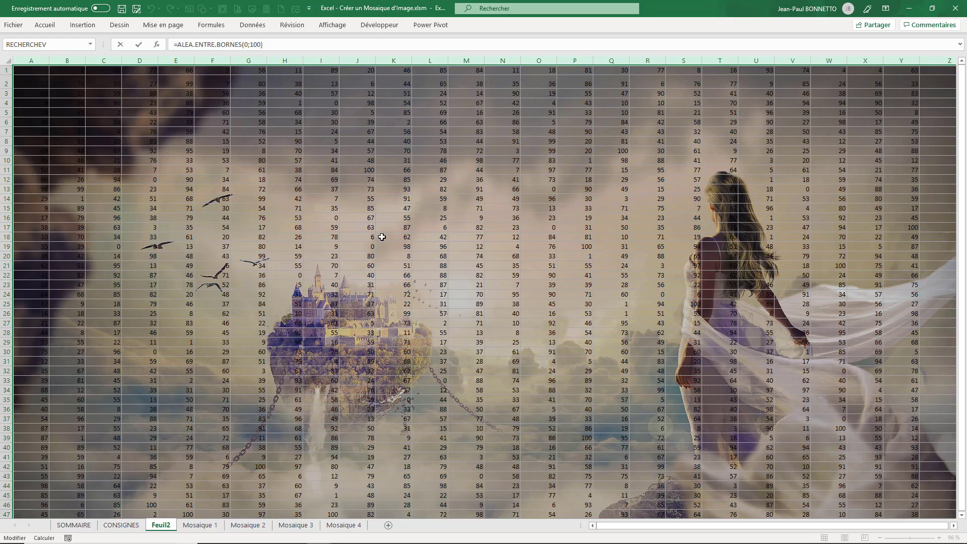
{"action": "scroll", "coordinate": [383, 245], "scroll_direction": "down", "scroll_amount": 9}
{"action": "scroll", "coordinate": [382, 245], "scroll_direction": "up", "scroll_amount": 9}
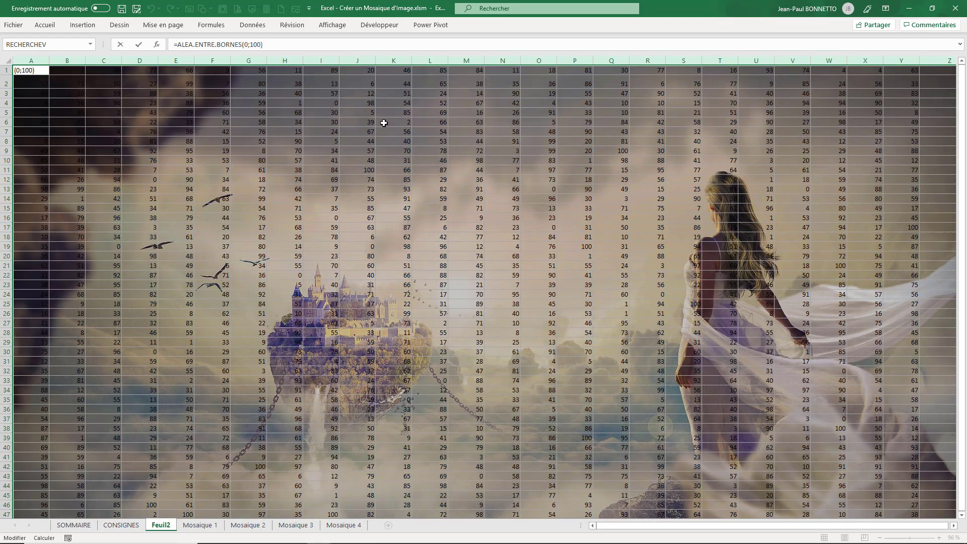
Check the random formula in several cells across the image and recalculate the sheet to draw new values.
{"action": "left_click", "coordinate": [127, 166]}
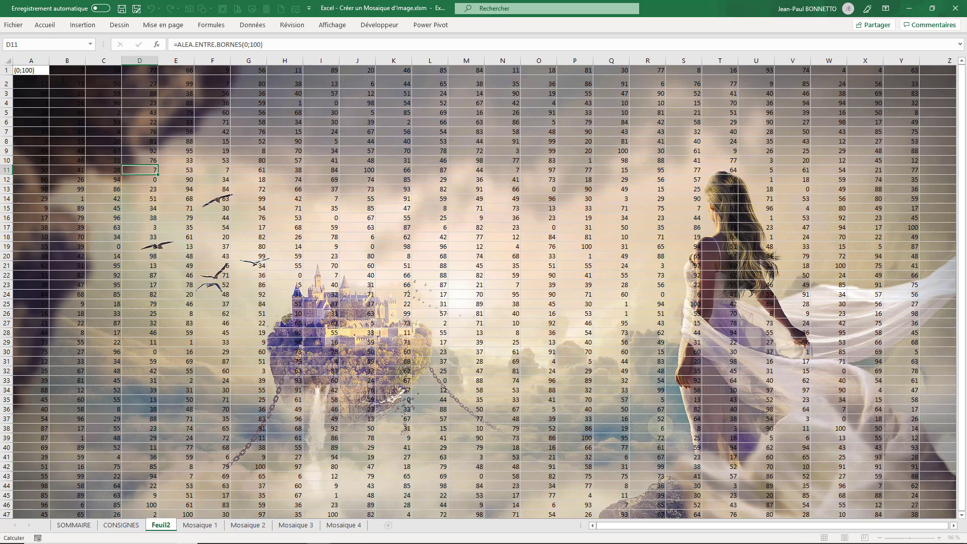
{"action": "left_click", "coordinate": [67, 102]}
{"action": "left_click", "coordinate": [246, 137]}
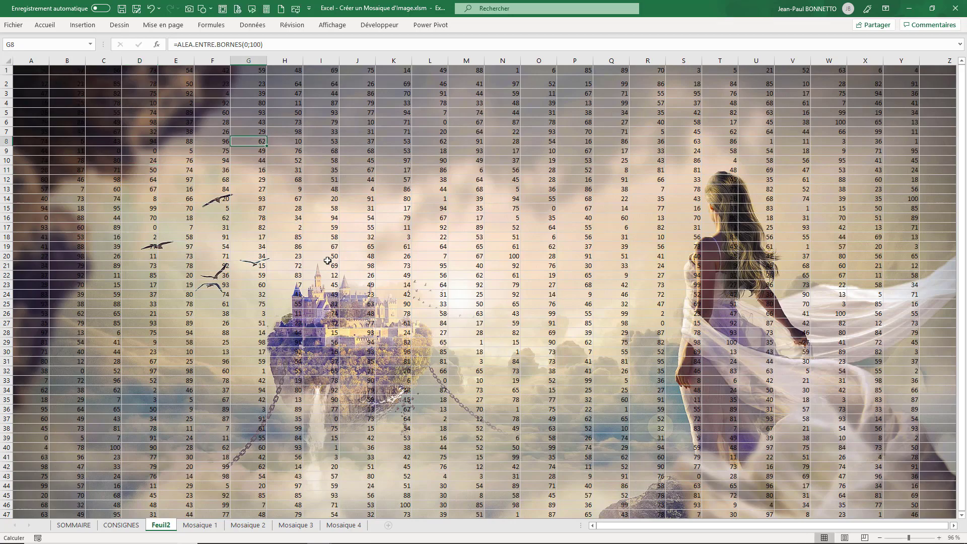
{"action": "left_click", "coordinate": [291, 227]}
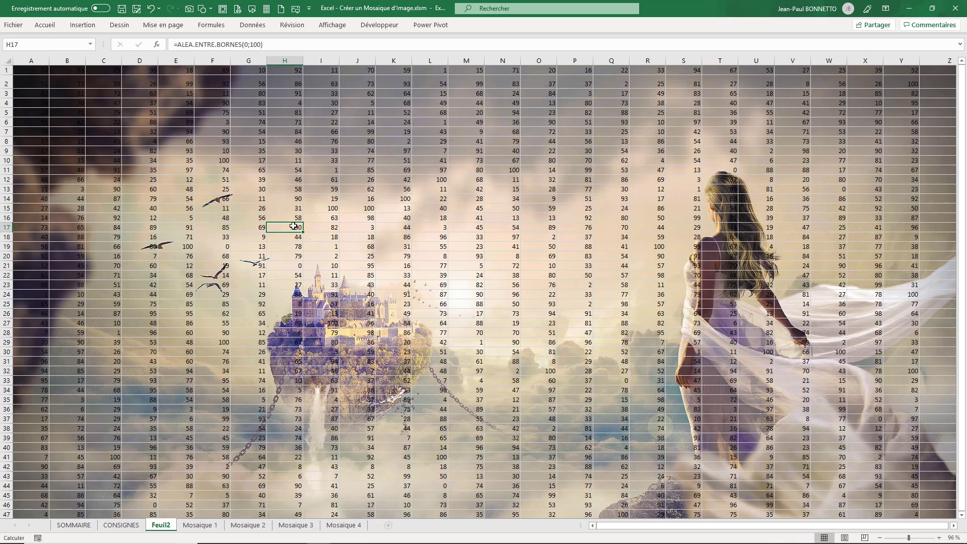
{"action": "key", "text": "F9"}
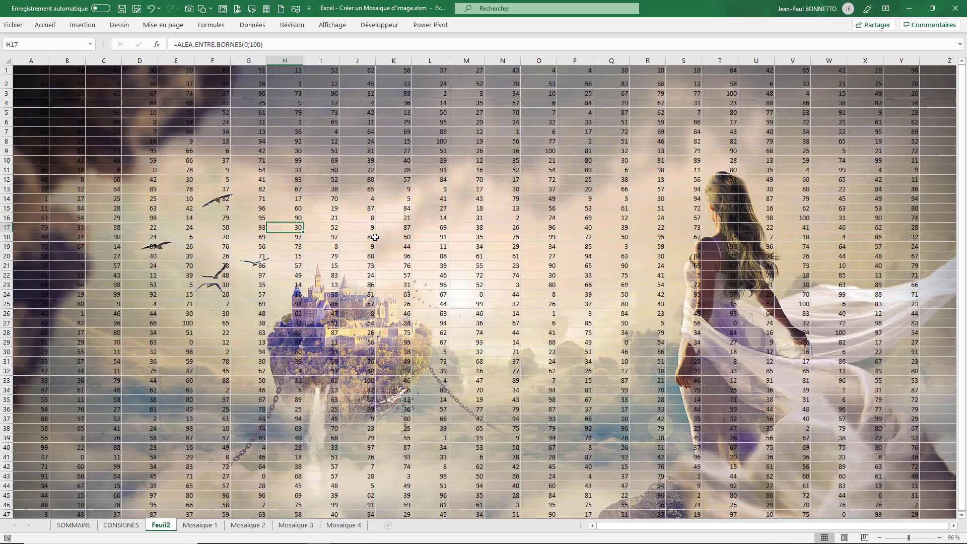
{"action": "left_click", "coordinate": [314, 187]}
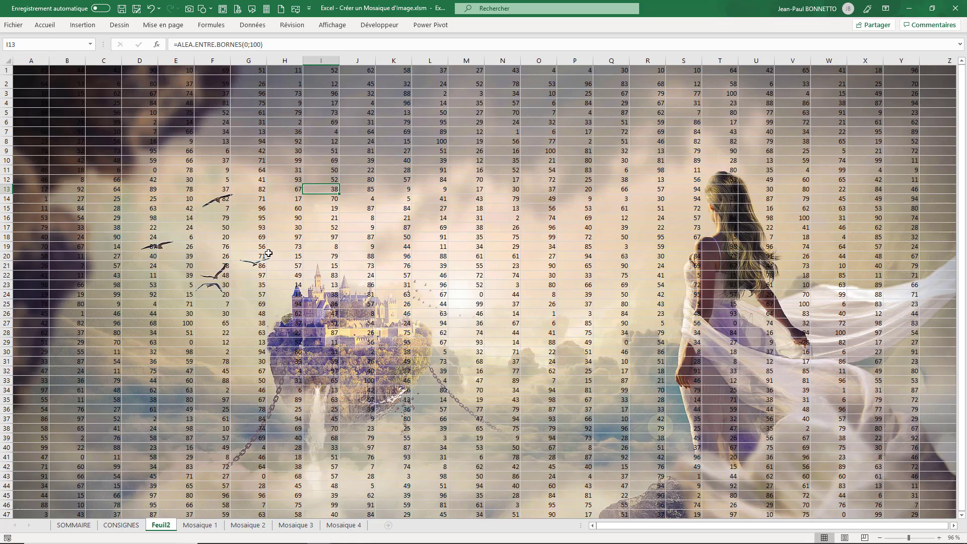
Copy the range A1:Z54 and paste it over itself as values only.
{"action": "left_click_drag", "start_coordinate": [30, 71], "coordinate": [879, 539]}
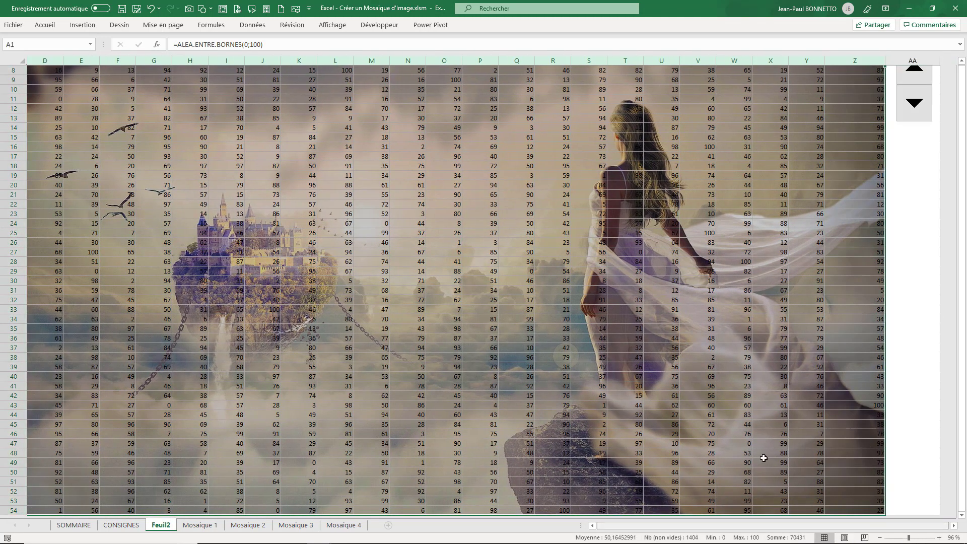
{"action": "scroll", "coordinate": [763, 458], "scroll_direction": "down", "scroll_amount": 6}
{"action": "scroll", "coordinate": [621, 309], "scroll_direction": "up", "scroll_amount": 8}
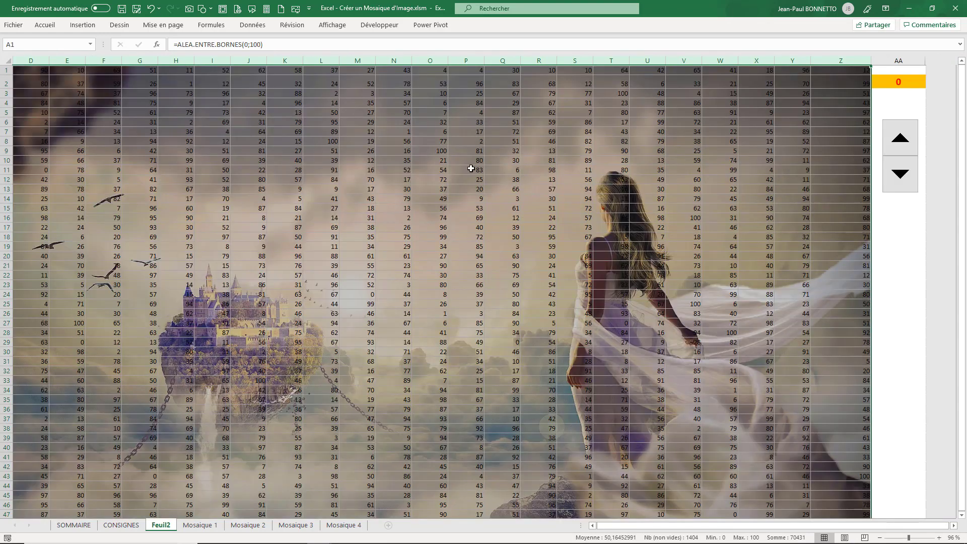
{"action": "key", "text": "ctrl+c"}
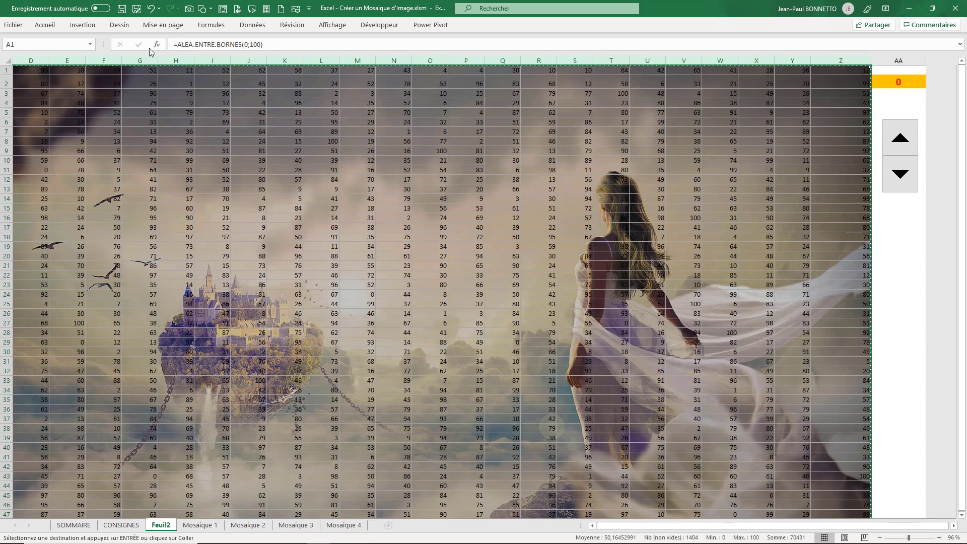
{"action": "left_click", "coordinate": [46, 25]}
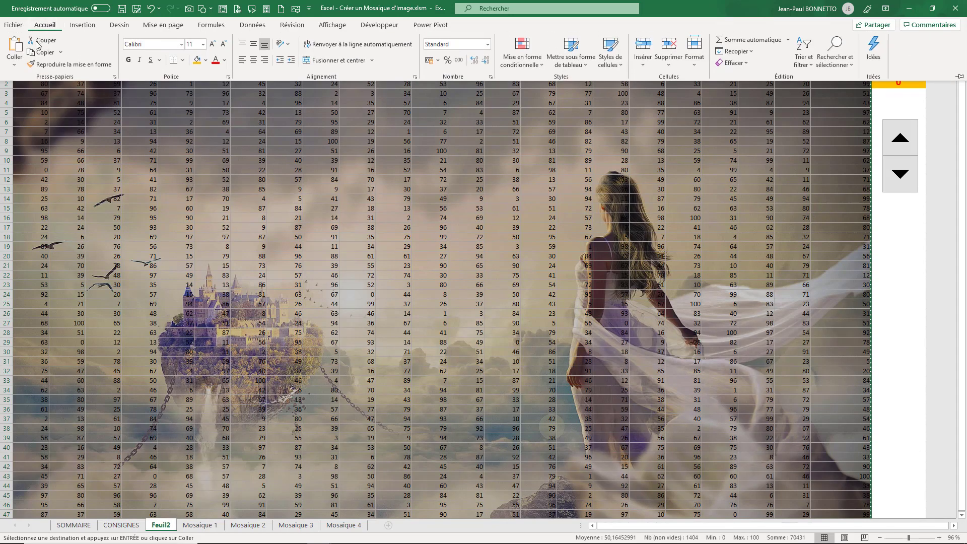
{"action": "left_click", "coordinate": [22, 62]}
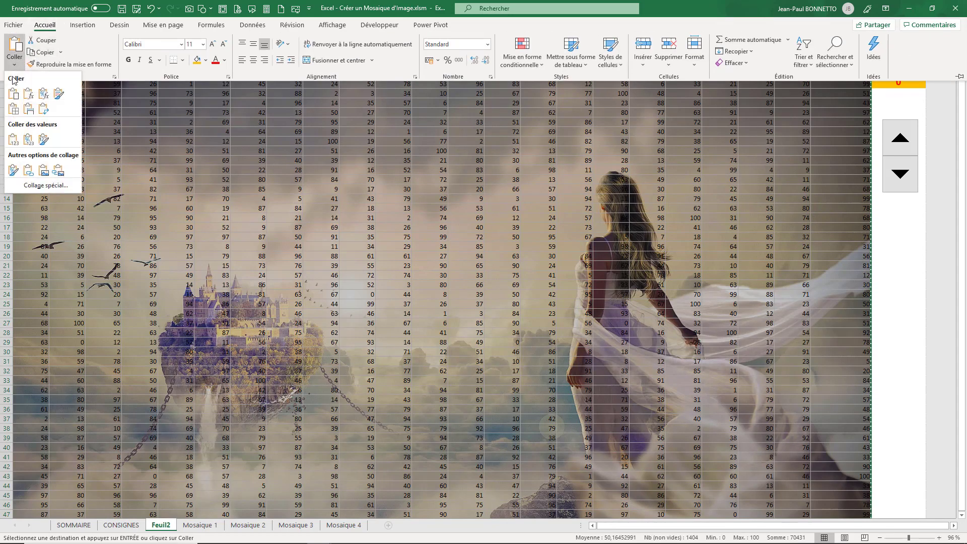
{"action": "left_click", "coordinate": [12, 141]}
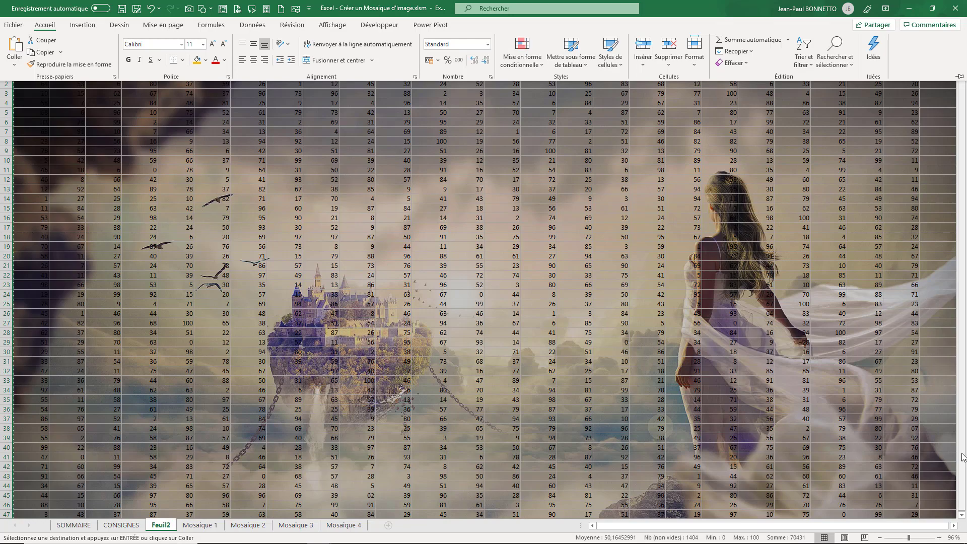
Inspect several cells across the image to check whether they contain fixed numbers or formulas.
{"action": "left_click", "coordinate": [283, 143]}
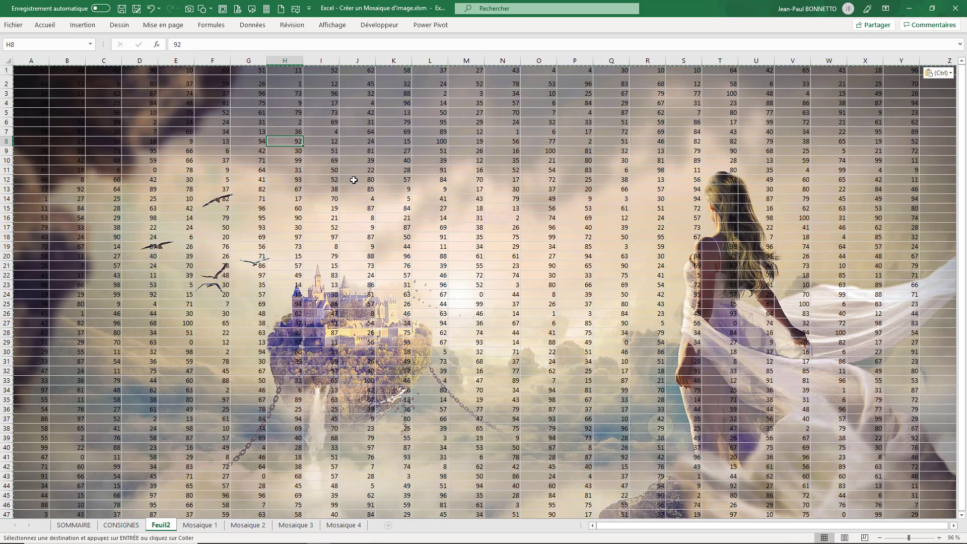
{"action": "left_click", "coordinate": [408, 134]}
{"action": "left_click", "coordinate": [315, 207]}
{"action": "left_click", "coordinate": [252, 224]}
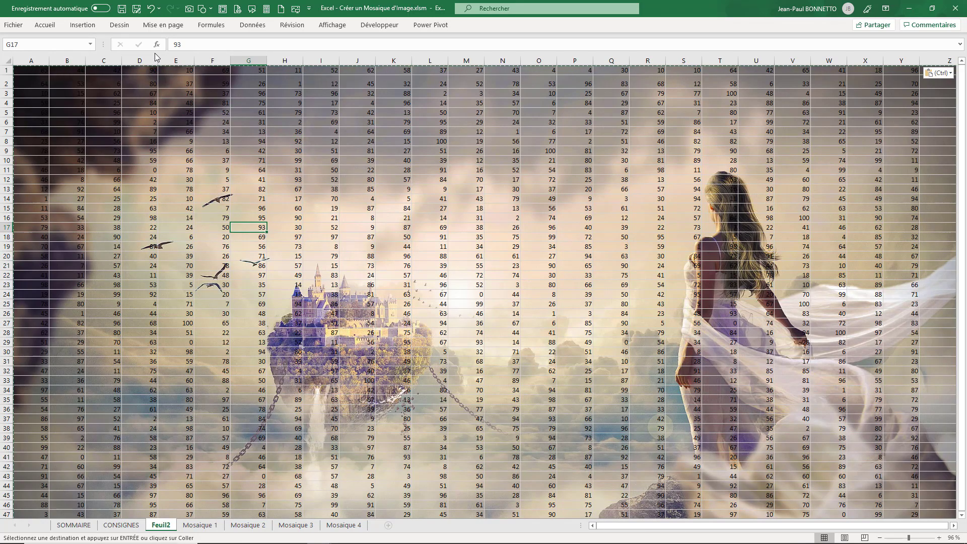
{"action": "left_click", "coordinate": [514, 390]}
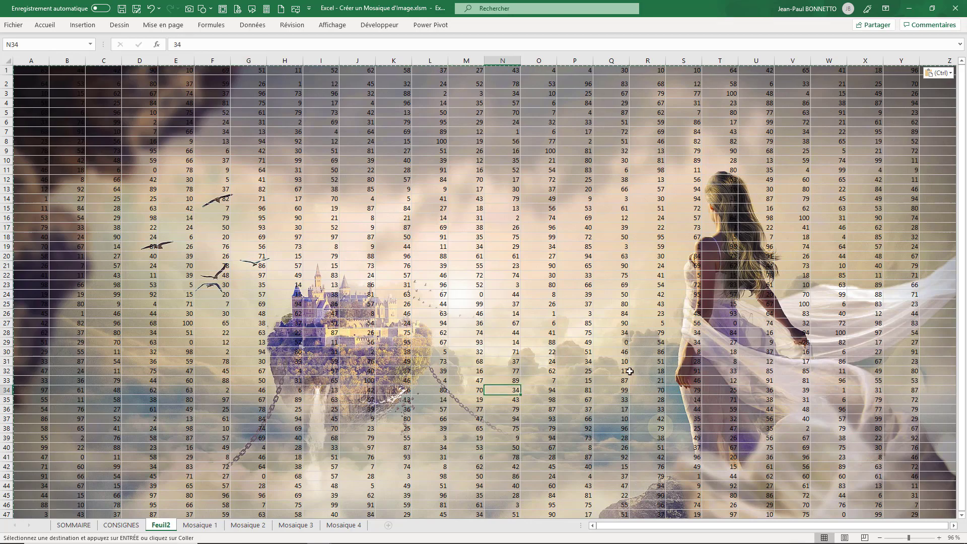
{"action": "left_click", "coordinate": [579, 372]}
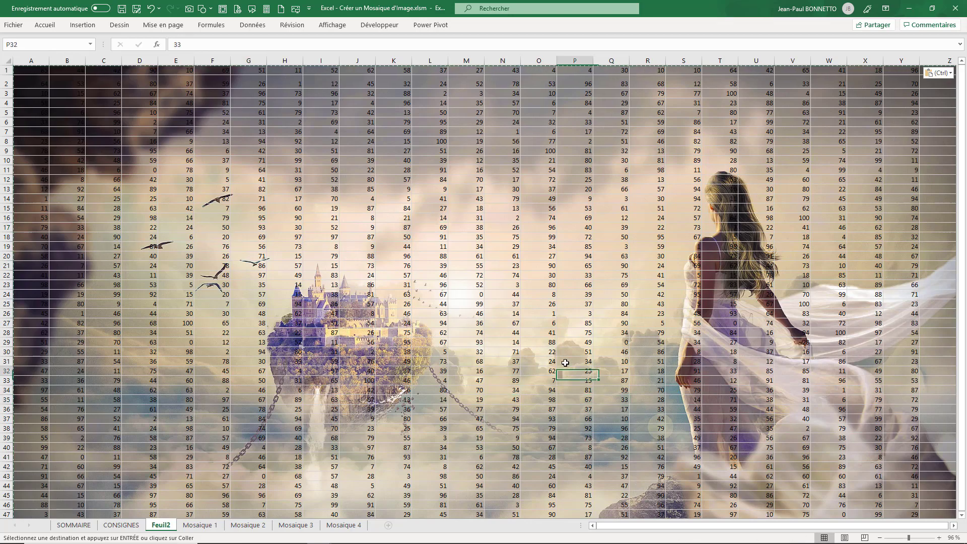
{"action": "left_click", "coordinate": [574, 333]}
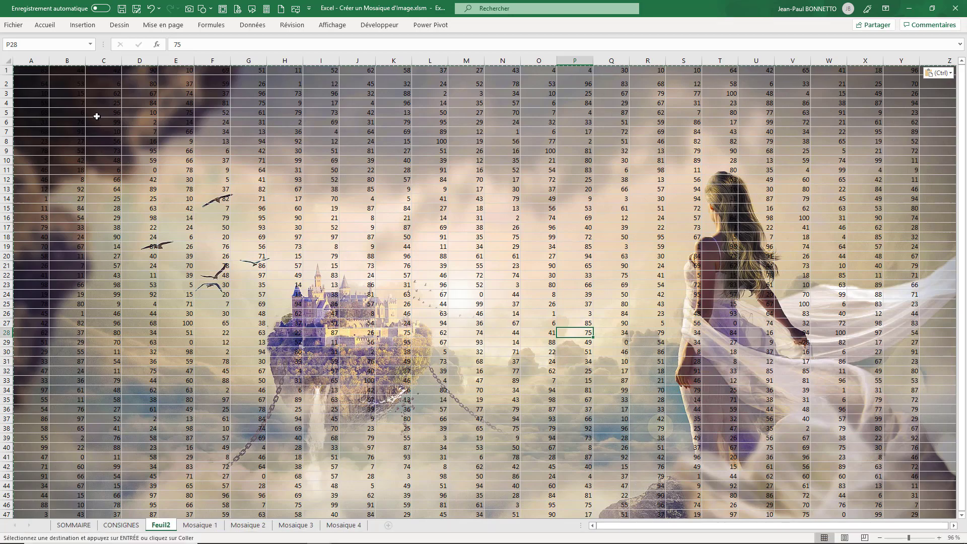
Test the spinner by stepping the linked value in AA2 up and back down to 5.
{"action": "left_click_drag", "start_coordinate": [790, 528], "coordinate": [911, 534]}
{"action": "left_click", "coordinate": [906, 142]}
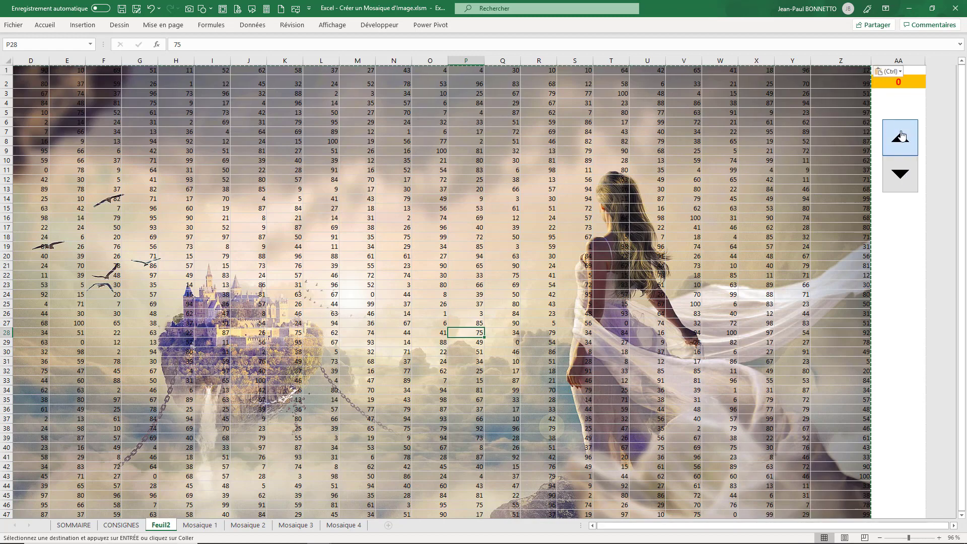
{"action": "left_click", "coordinate": [900, 134]}
{"action": "left_click", "coordinate": [901, 193]}
{"action": "left_click", "coordinate": [901, 175]}
{"action": "left_click", "coordinate": [900, 133]}
{"action": "left_click", "coordinate": [904, 171]}
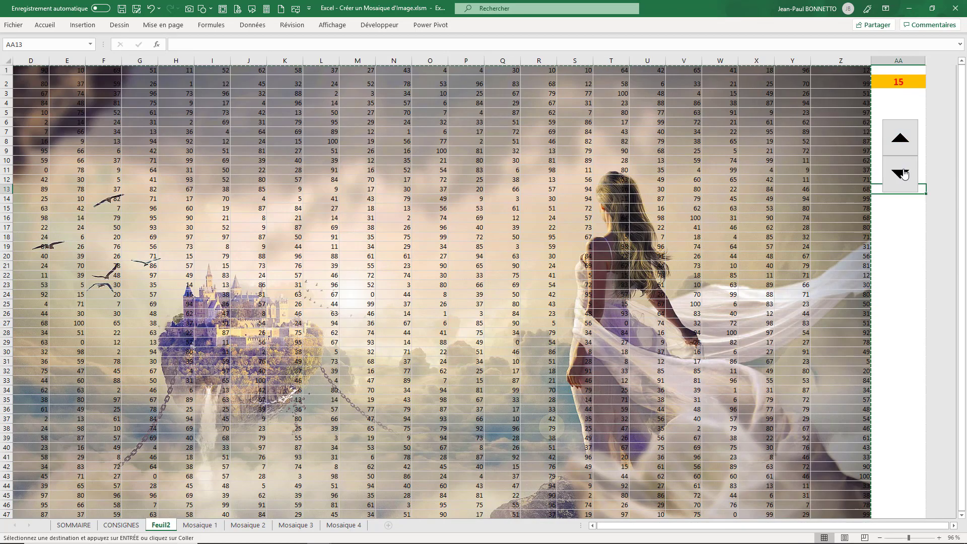
{"action": "left_click", "coordinate": [466, 170]}
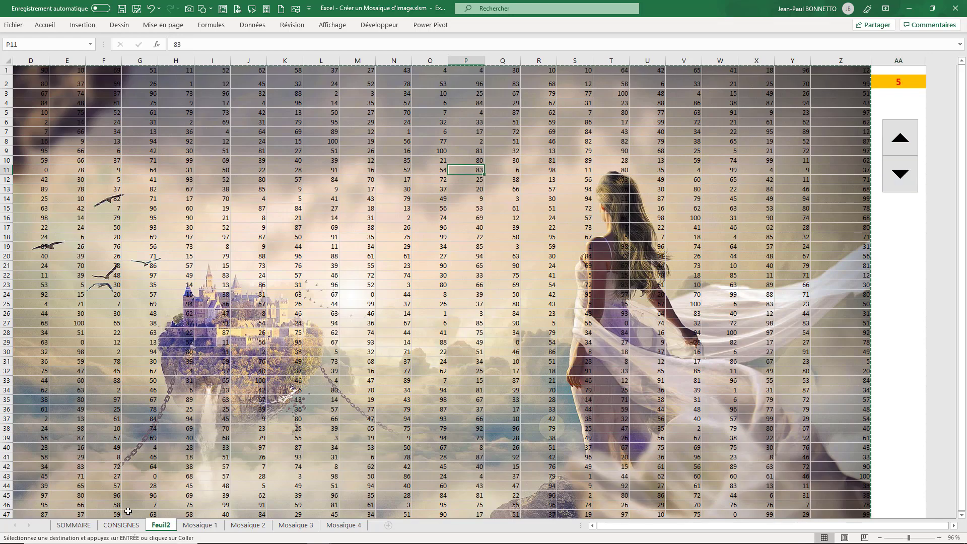
Review section 5 of the CONSIGNES sheet on creating the conditional formatting rule.
{"action": "left_click", "coordinate": [121, 525]}
{"action": "scroll", "coordinate": [144, 322], "scroll_direction": "down", "scroll_amount": 5}
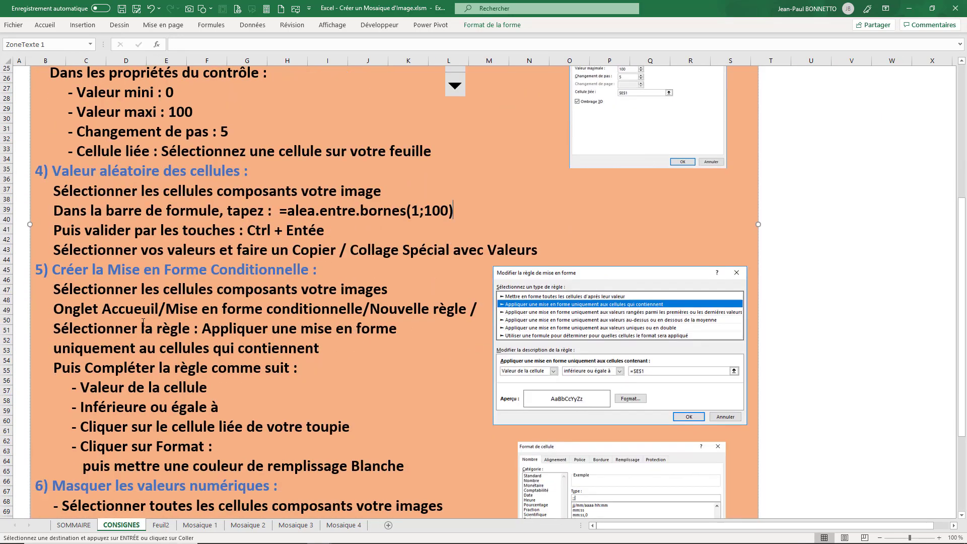
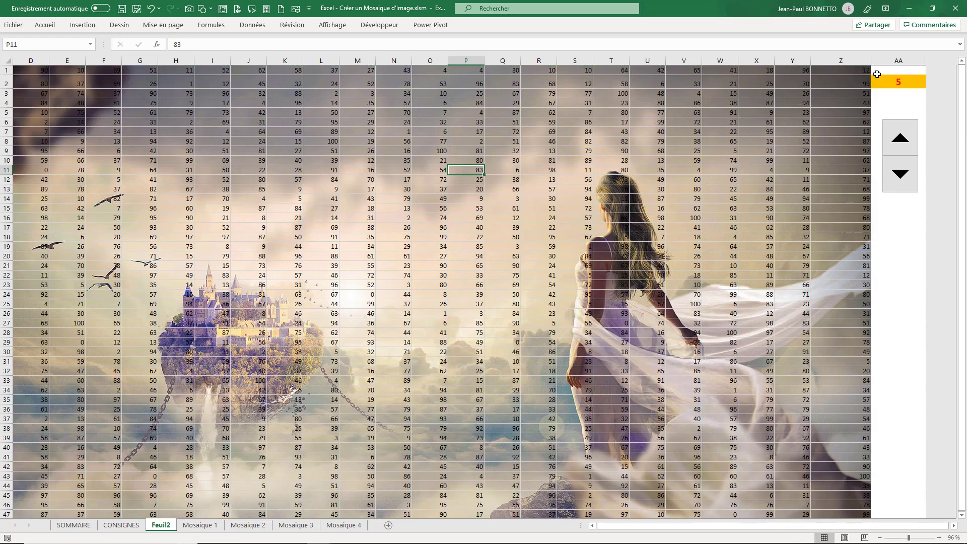
Select the range A1:Z54 and start a new conditional formatting rule that formats only cells that contain a given value.
{"action": "left_click", "coordinate": [851, 68]}
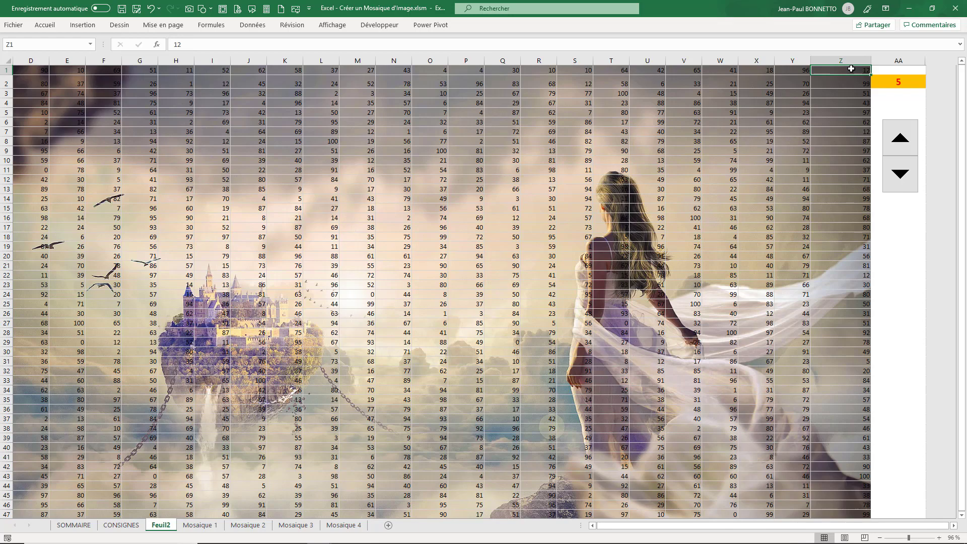
{"action": "key", "text": "ctrl+shift+Down"}
{"action": "key", "text": "ctrl+shift+Left"}
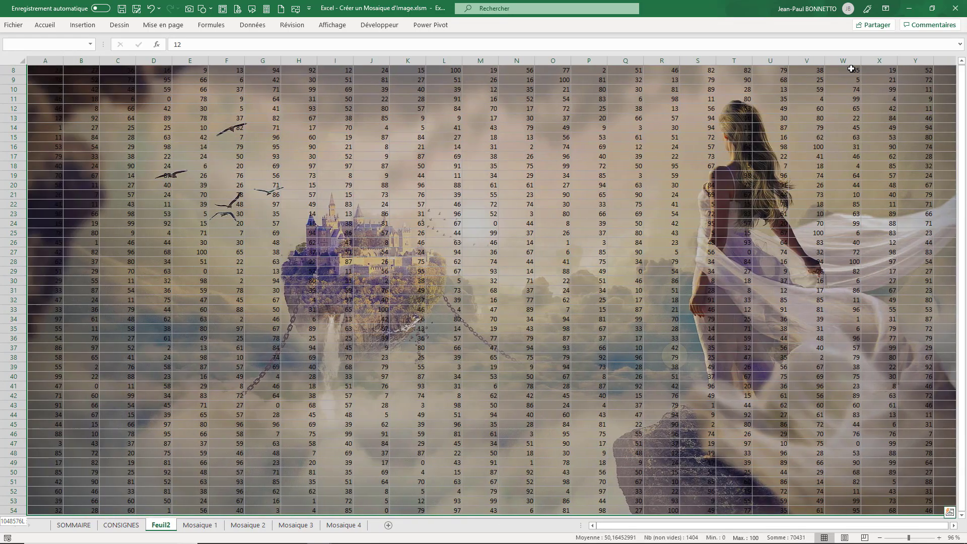
{"action": "scroll", "coordinate": [365, 391], "scroll_direction": "up", "scroll_amount": 3}
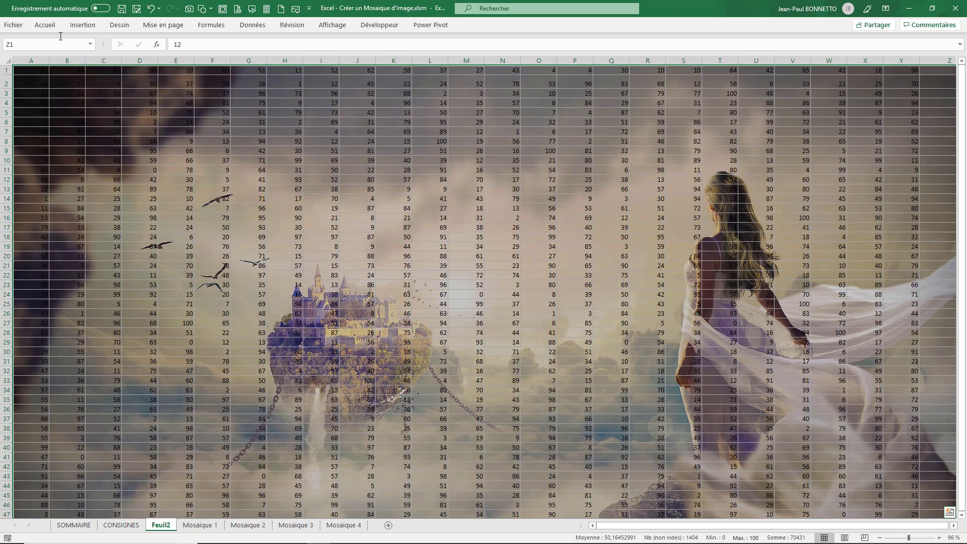
{"action": "double_click", "coordinate": [49, 24]}
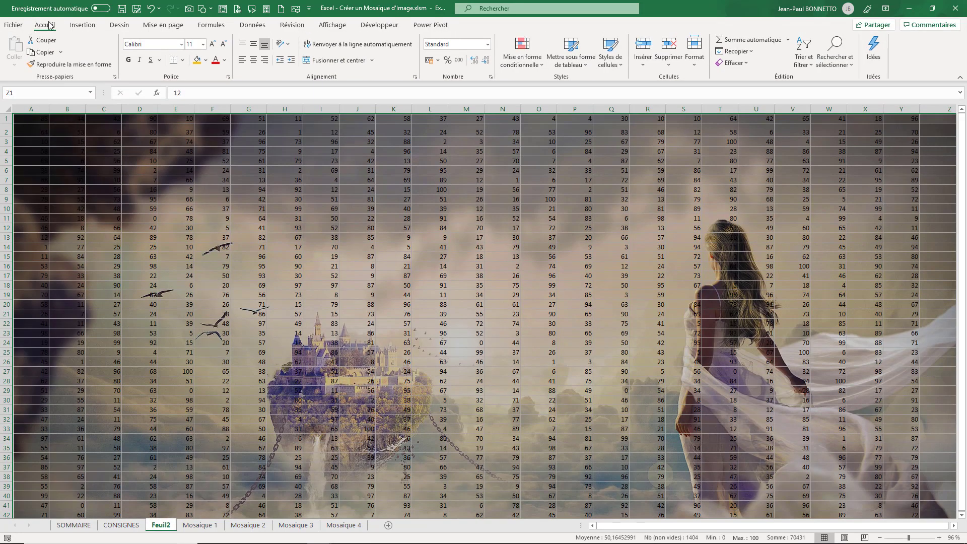
{"action": "left_click", "coordinate": [517, 59]}
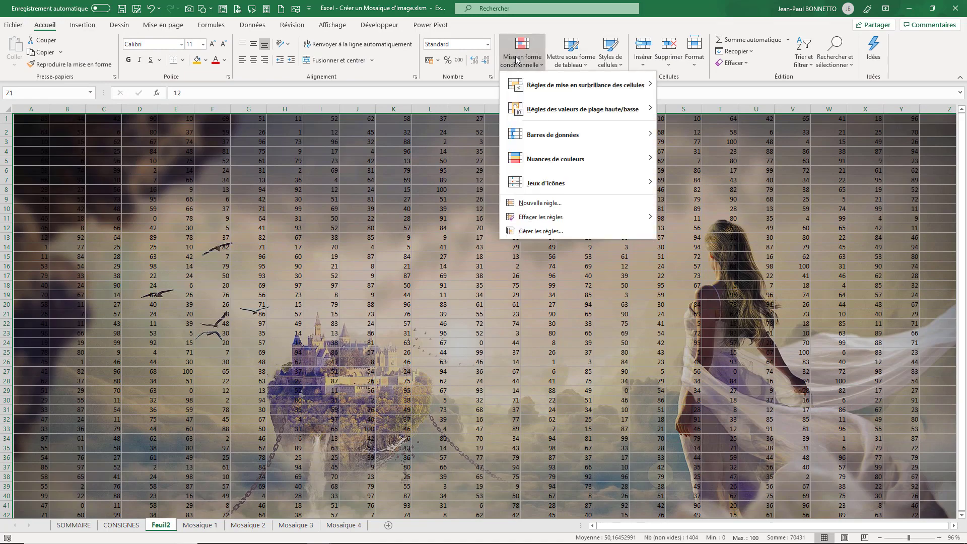
{"action": "left_click", "coordinate": [535, 202]}
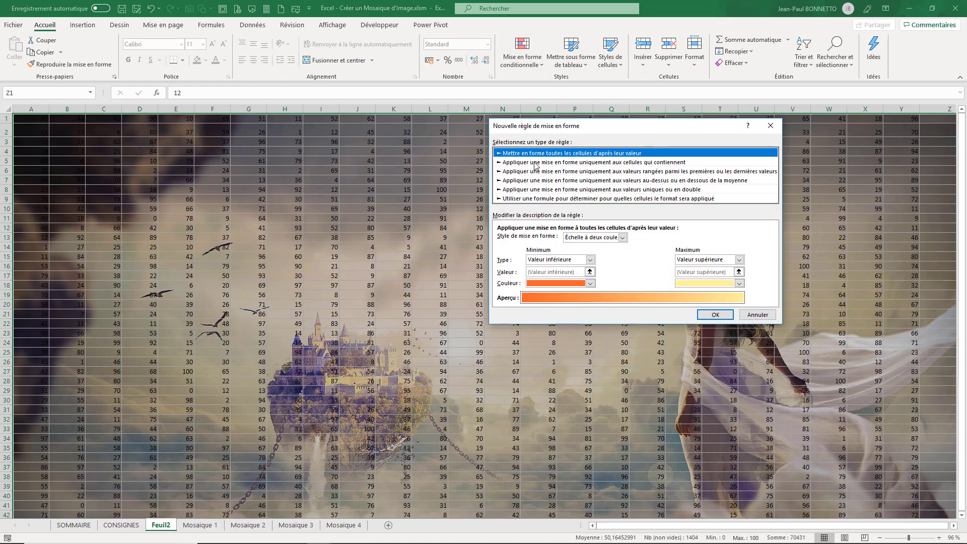
{"action": "left_click", "coordinate": [535, 164]}
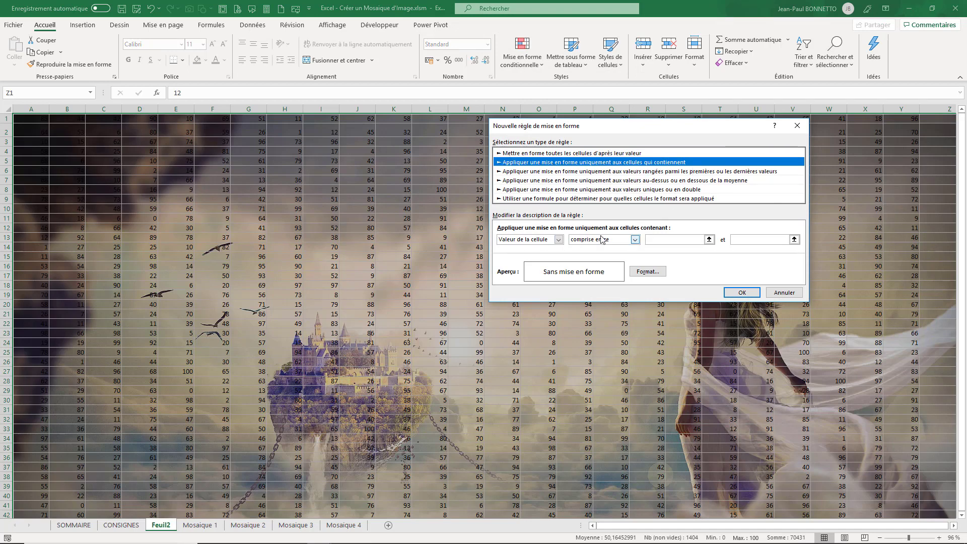
Set the rule's condition to cell value "inférieure ou égale à" =$AA$2.
{"action": "left_click", "coordinate": [636, 240]}
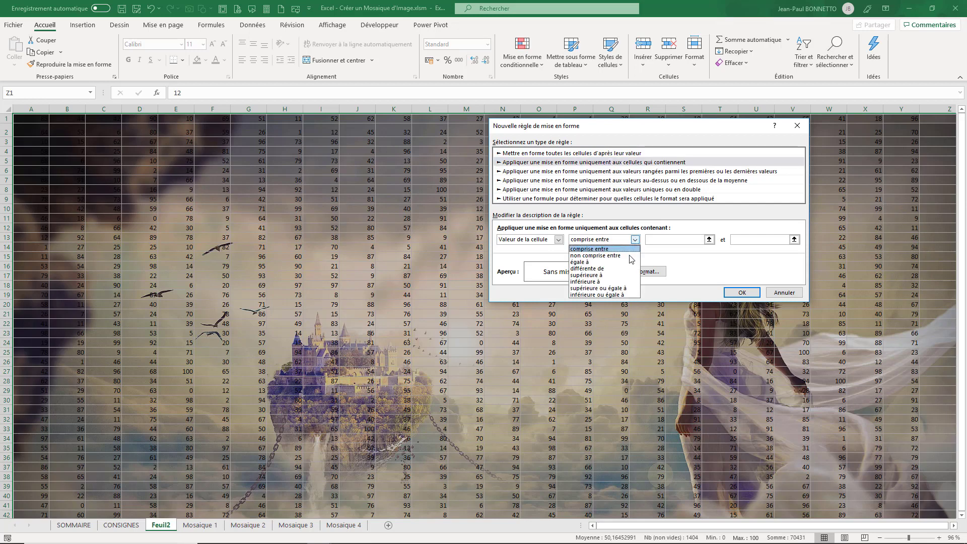
{"action": "left_click", "coordinate": [607, 295]}
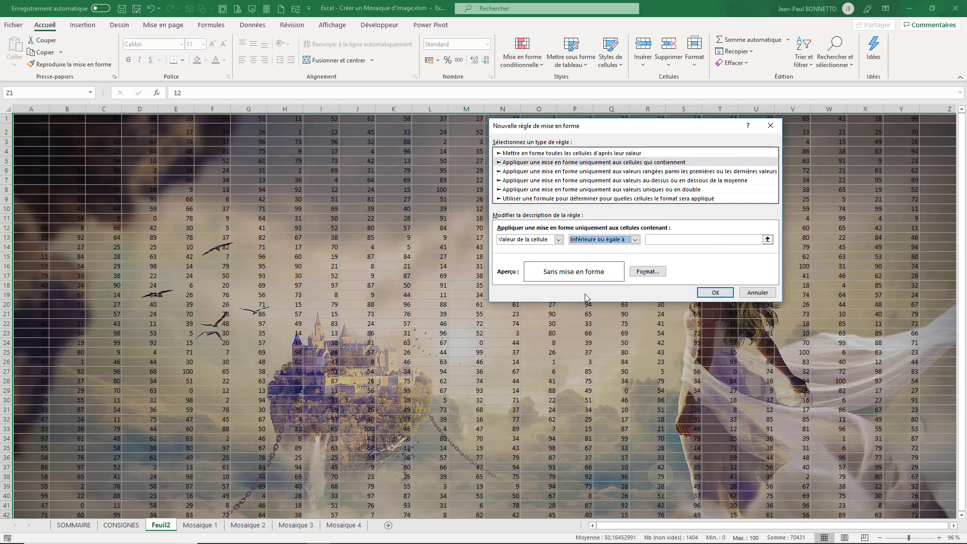
{"action": "left_click", "coordinate": [680, 238]}
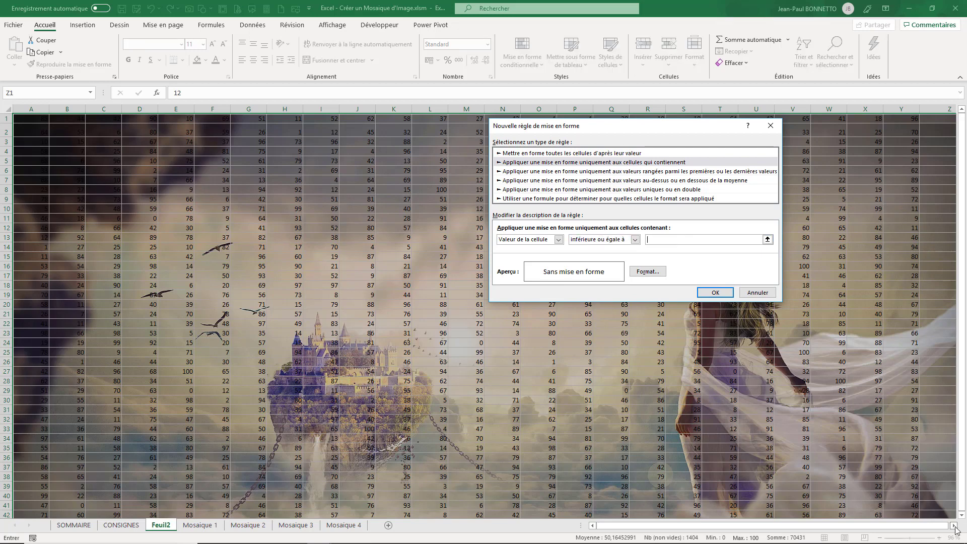
{"action": "left_click", "coordinate": [953, 526]}
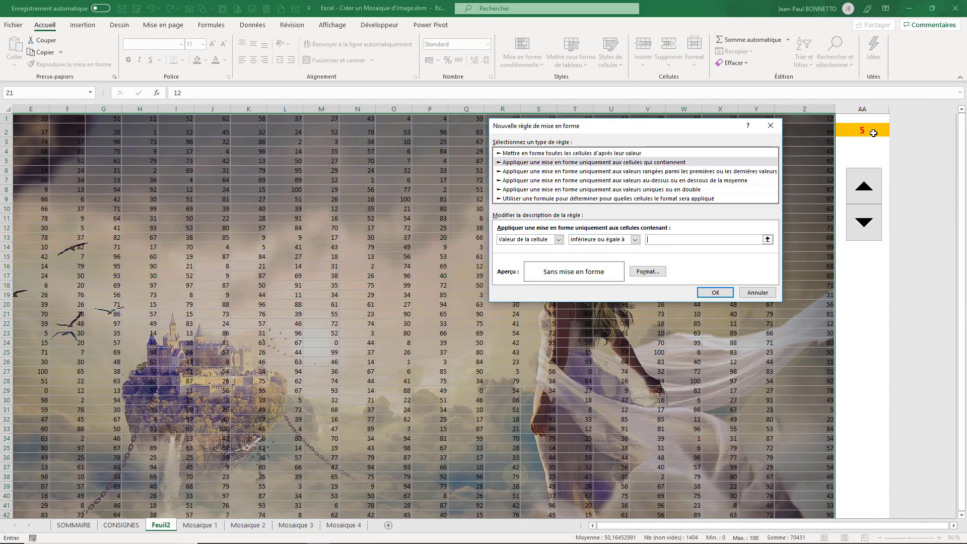
{"action": "left_click", "coordinate": [872, 132]}
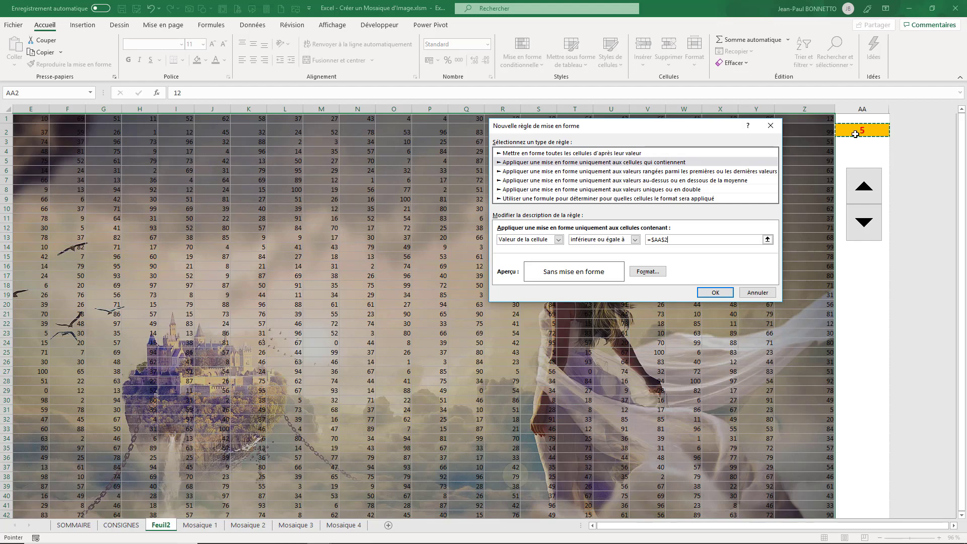
Give the rule a white background fill and apply it to the selected range.
{"action": "left_click", "coordinate": [648, 272]}
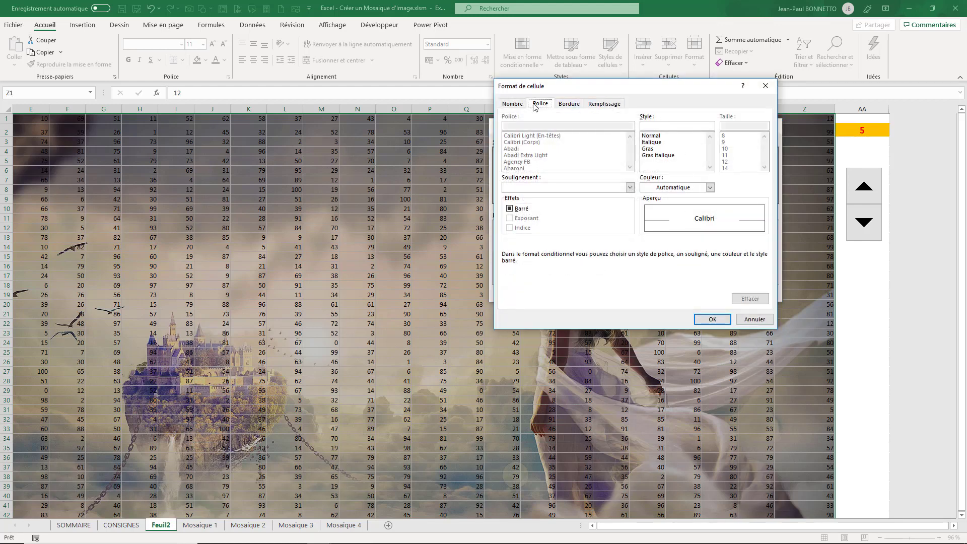
{"action": "left_click", "coordinate": [604, 104]}
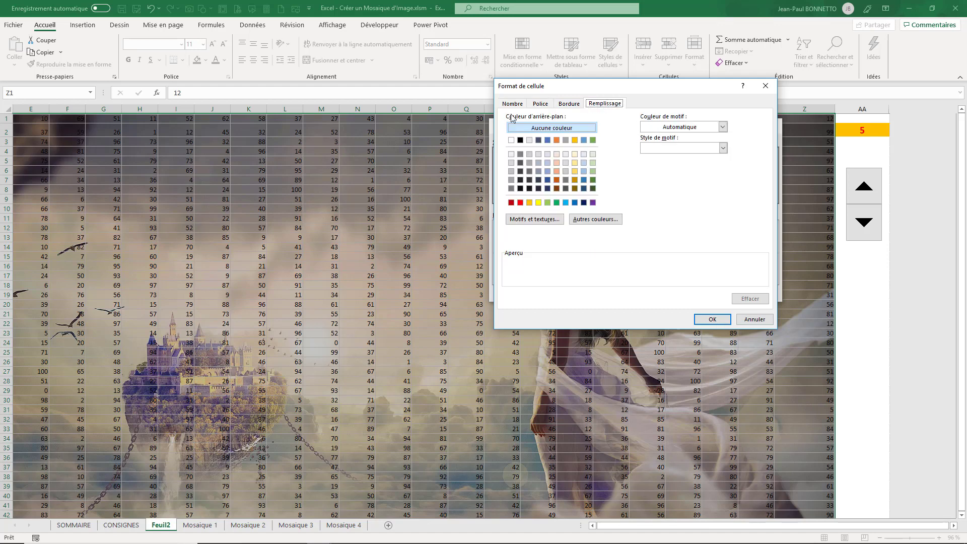
{"action": "left_click", "coordinate": [511, 141]}
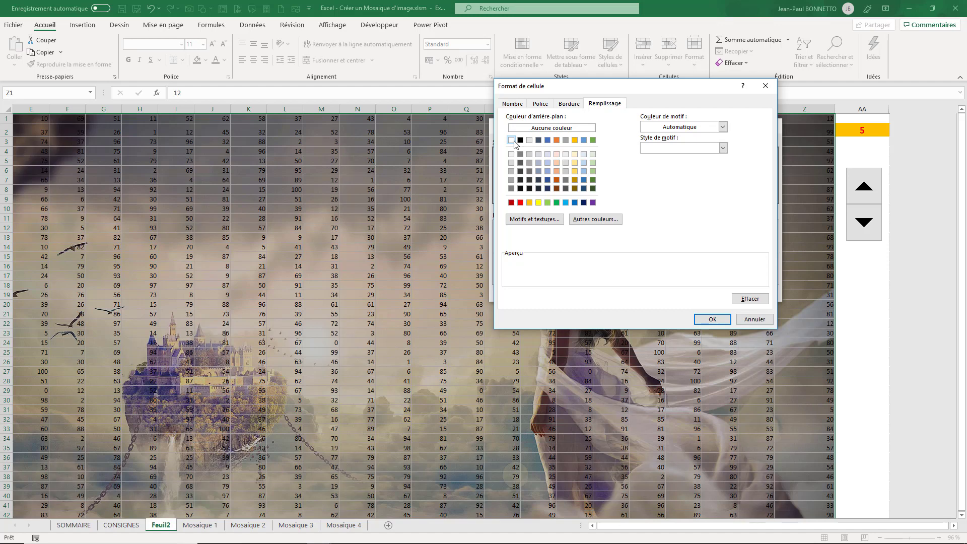
{"action": "left_click", "coordinate": [712, 319]}
{"action": "left_click", "coordinate": [714, 297]}
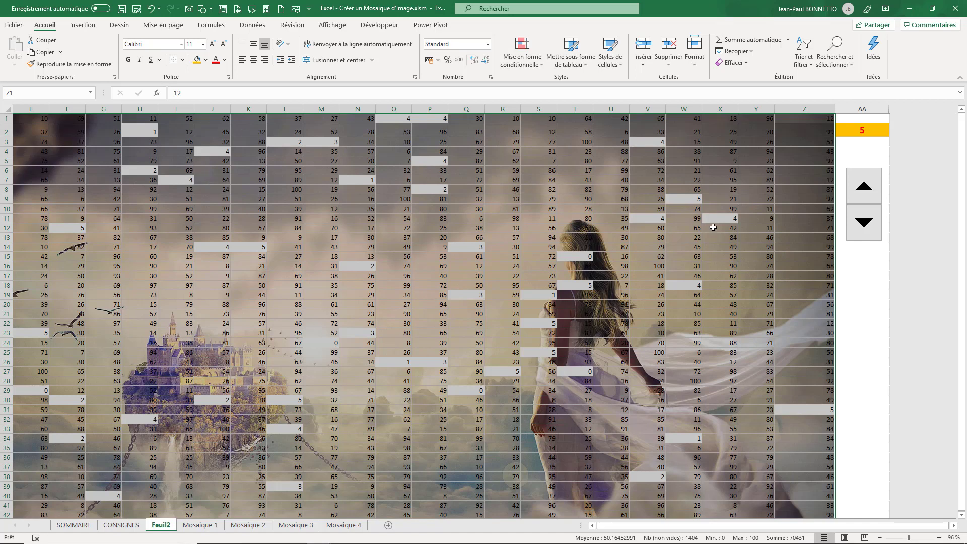
Test the mosaic effect by stepping the spinner value in AA2 up to 100.
{"action": "left_click", "coordinate": [865, 189]}
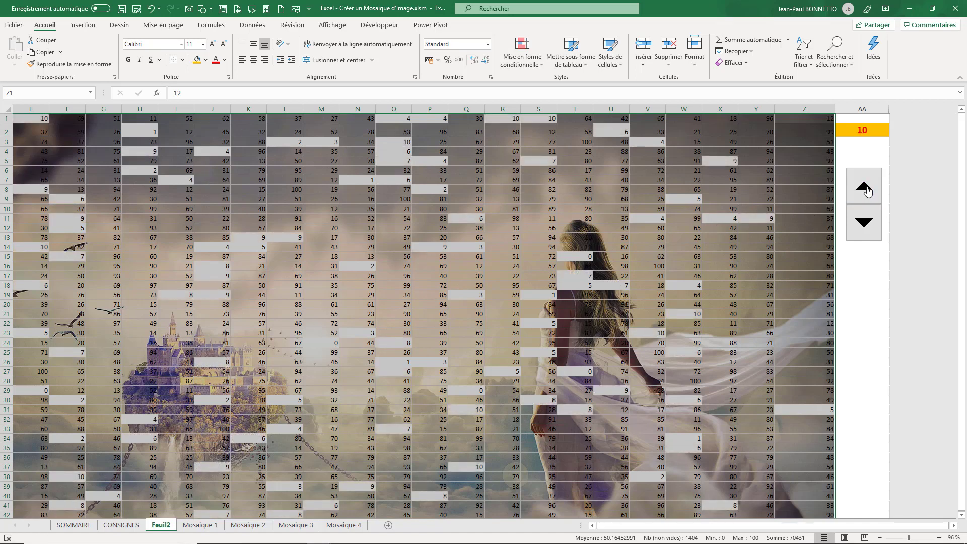
{"action": "left_click", "coordinate": [865, 189]}
{"action": "left_click", "coordinate": [864, 189]}
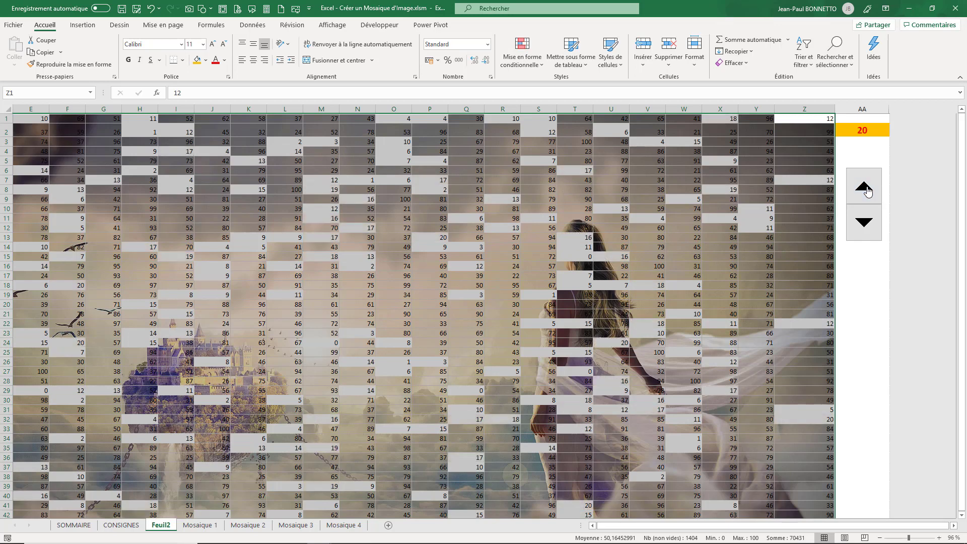
{"action": "left_click", "coordinate": [864, 188]}
{"action": "left_click", "coordinate": [864, 189]}
{"action": "left_click", "coordinate": [865, 189]}
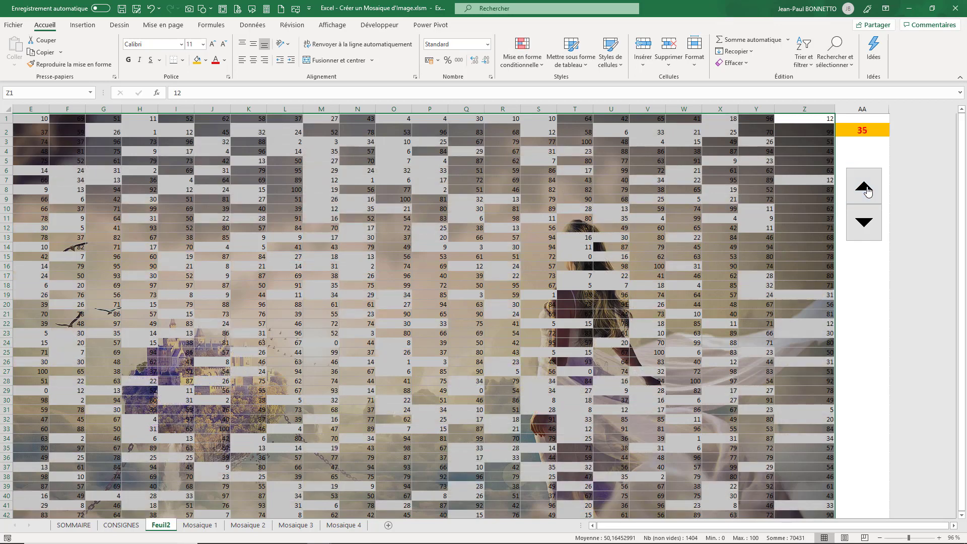
{"action": "left_click", "coordinate": [864, 189]}
{"action": "left_click", "coordinate": [864, 189]}
{"action": "left_click", "coordinate": [864, 189]}
{"action": "left_click", "coordinate": [865, 189]}
{"action": "left_click", "coordinate": [864, 188]}
{"action": "left_click", "coordinate": [864, 189]}
{"action": "left_click", "coordinate": [864, 189]}
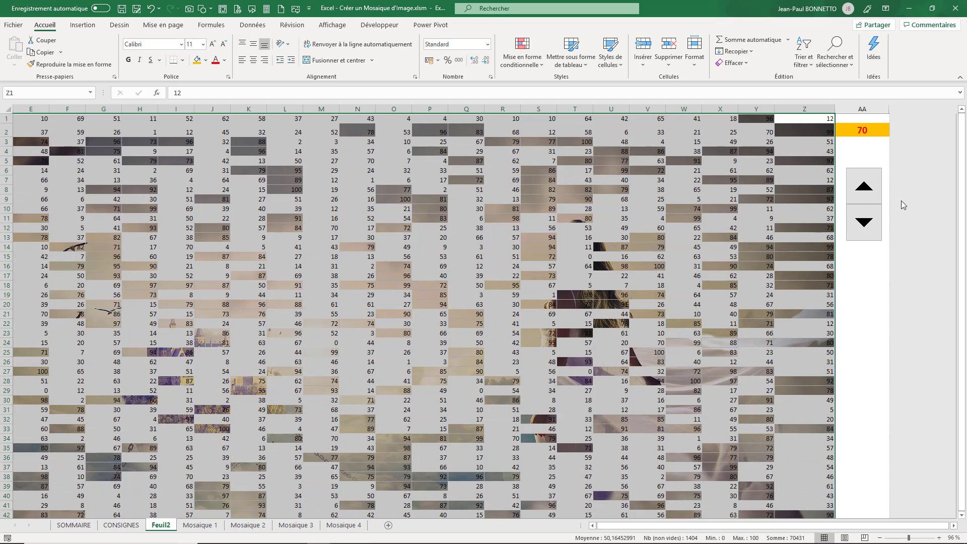
{"action": "left_click", "coordinate": [864, 189]}
{"action": "left_click", "coordinate": [864, 189]}
{"action": "left_click", "coordinate": [864, 189]}
{"action": "left_click", "coordinate": [864, 189]}
{"action": "left_click", "coordinate": [865, 189]}
{"action": "left_click", "coordinate": [865, 188]}
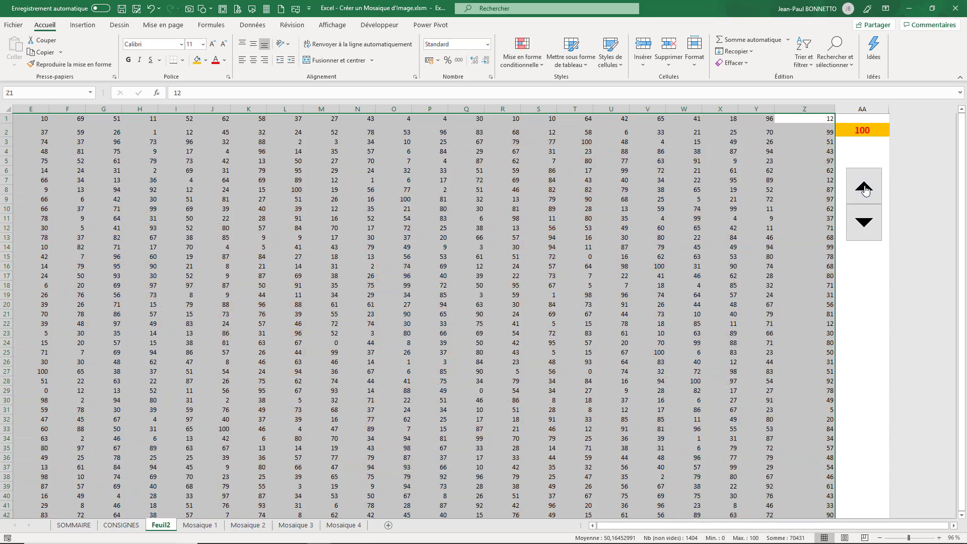
Step the spinner value in AA2 back down to 0.
{"action": "left_click", "coordinate": [864, 229]}
{"action": "left_click", "coordinate": [864, 229]}
{"action": "left_click", "coordinate": [864, 229]}
{"action": "left_click", "coordinate": [864, 229]}
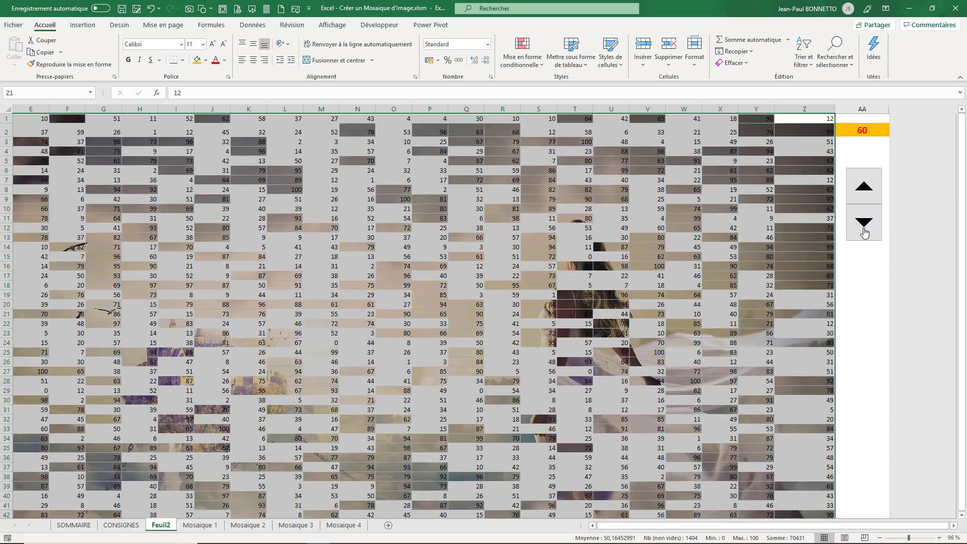
{"action": "left_click", "coordinate": [865, 229]}
{"action": "left_click", "coordinate": [864, 229]}
{"action": "left_click", "coordinate": [864, 229]}
{"action": "left_click", "coordinate": [865, 230]}
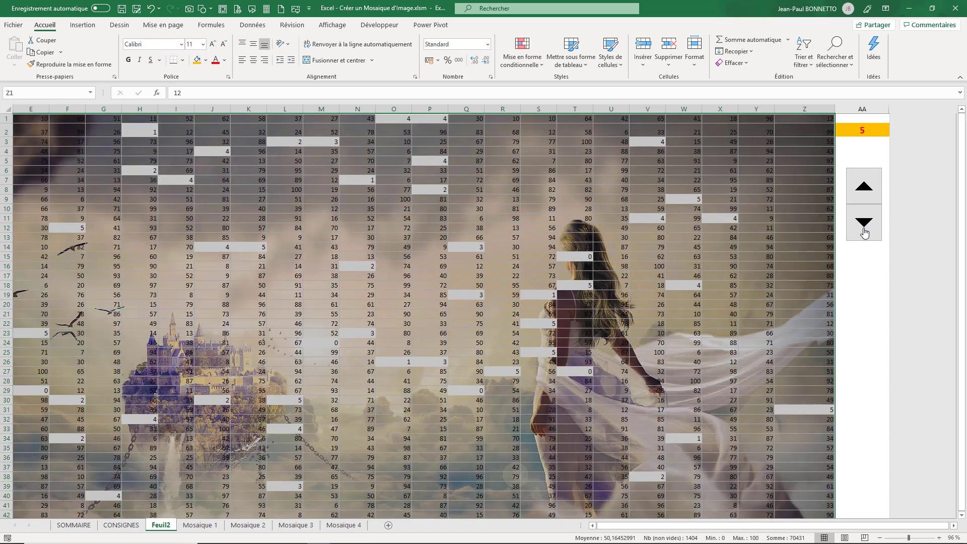
{"action": "left_click", "coordinate": [864, 229]}
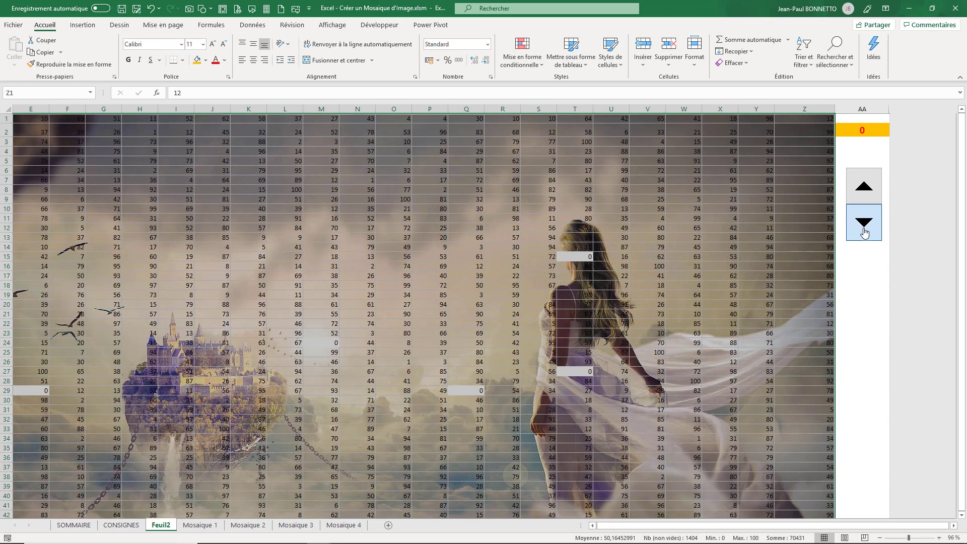
Deselect the range and replace the zeros in the white cells: T15 with 2, T27 with 1 and Q29 with 2.
{"action": "left_click", "coordinate": [370, 369]}
{"action": "left_click", "coordinate": [358, 285]}
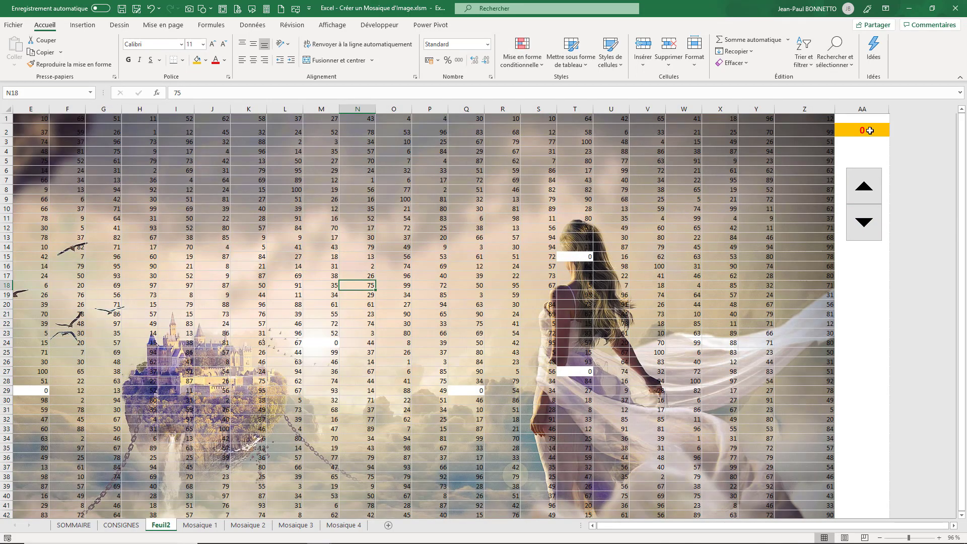
{"action": "left_click", "coordinate": [581, 258]}
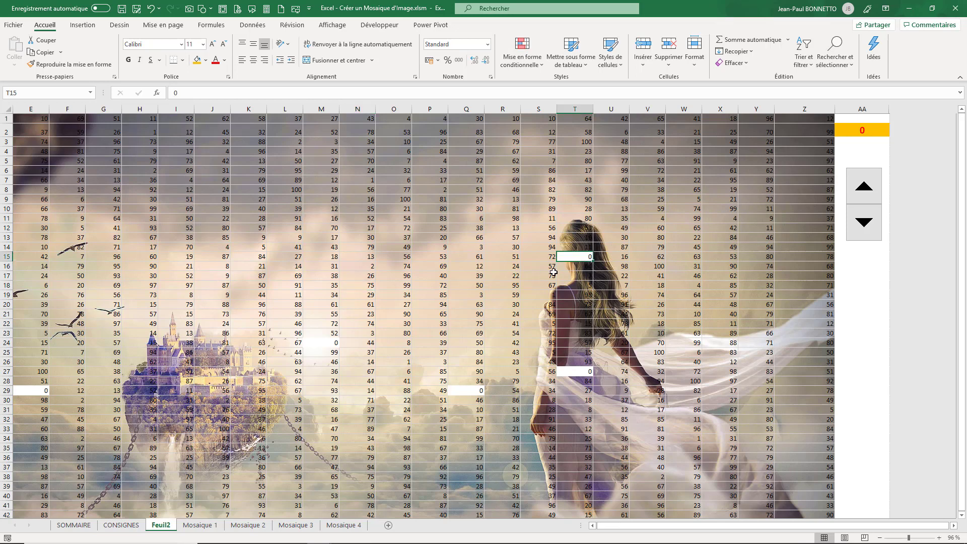
{"action": "type", "text": "2"}
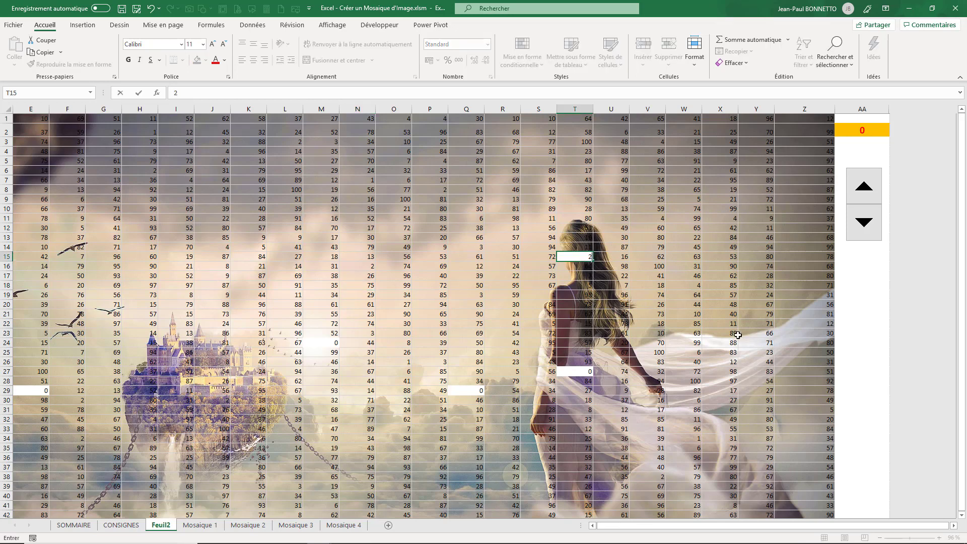
{"action": "key", "text": "Return"}
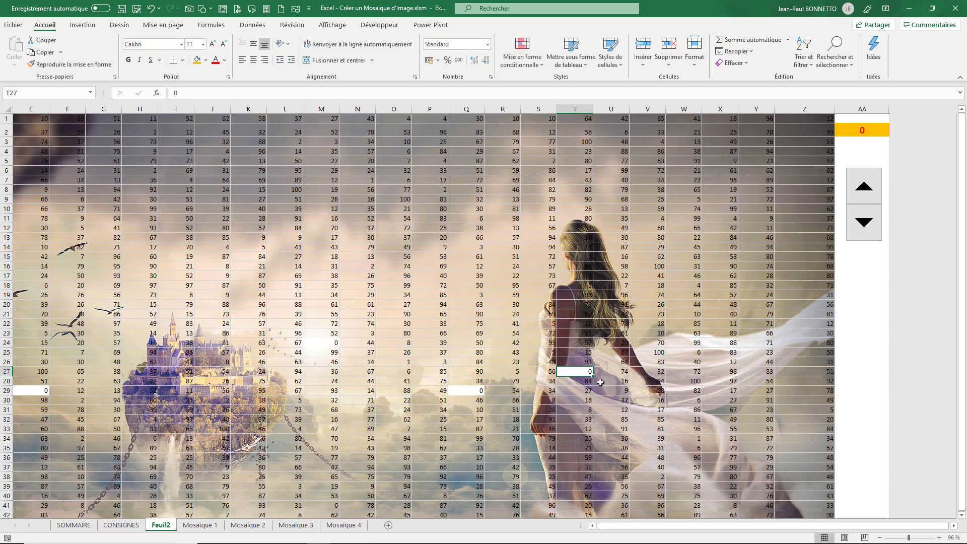
{"action": "type", "text": "1"}
{"action": "key", "text": "Return"}
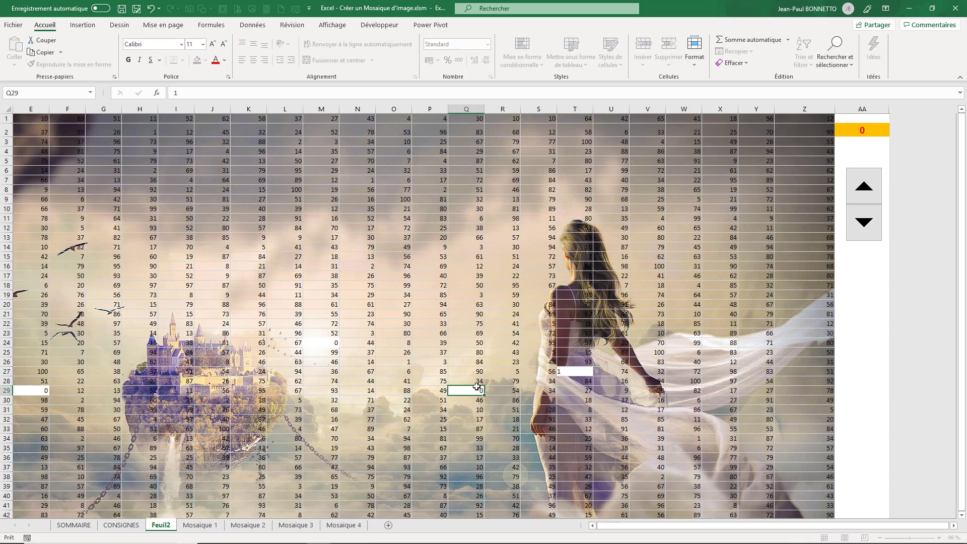
{"action": "type", "text": "2"}
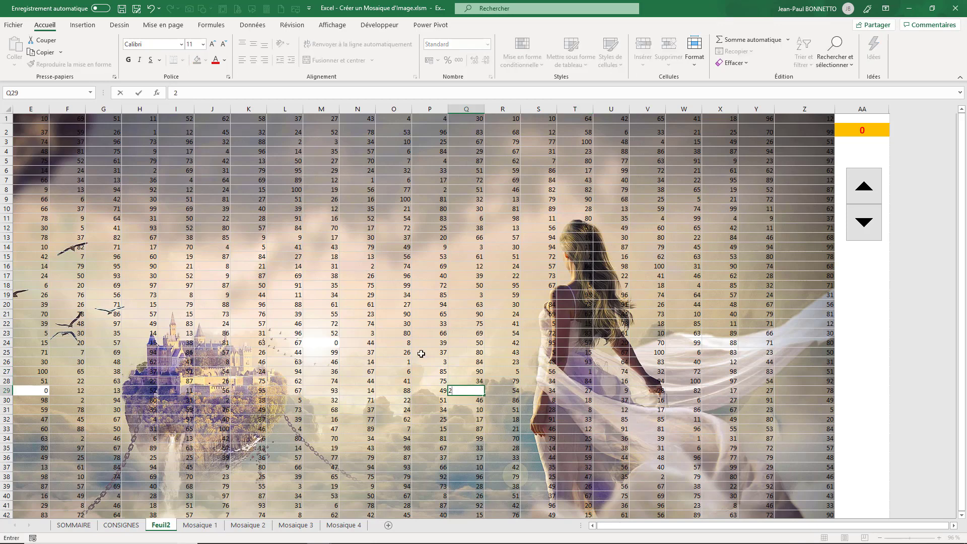
{"action": "key", "text": "Return"}
{"action": "type", "text": "2"}
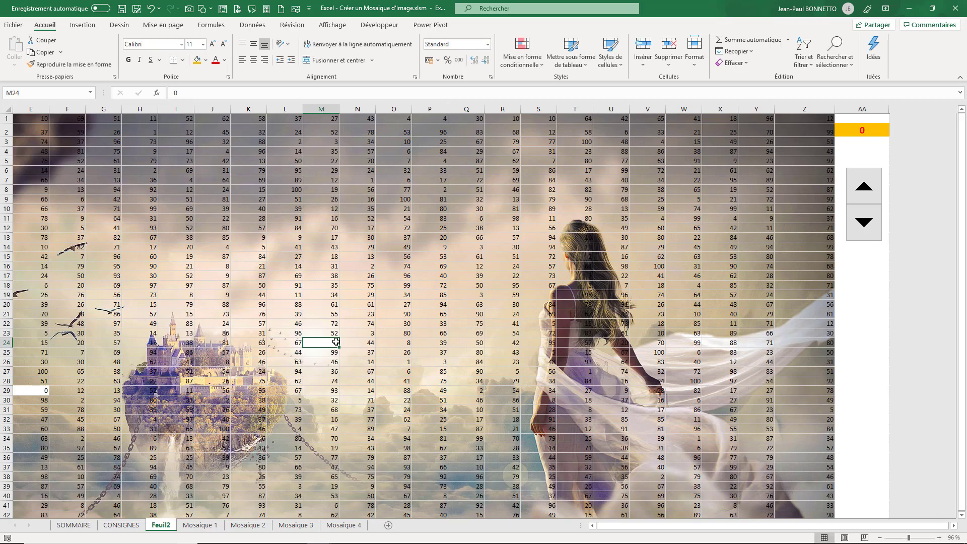
Replace the zero in M24 with 3 and the zero in E29 with 4.
{"action": "type", "text": "3"}
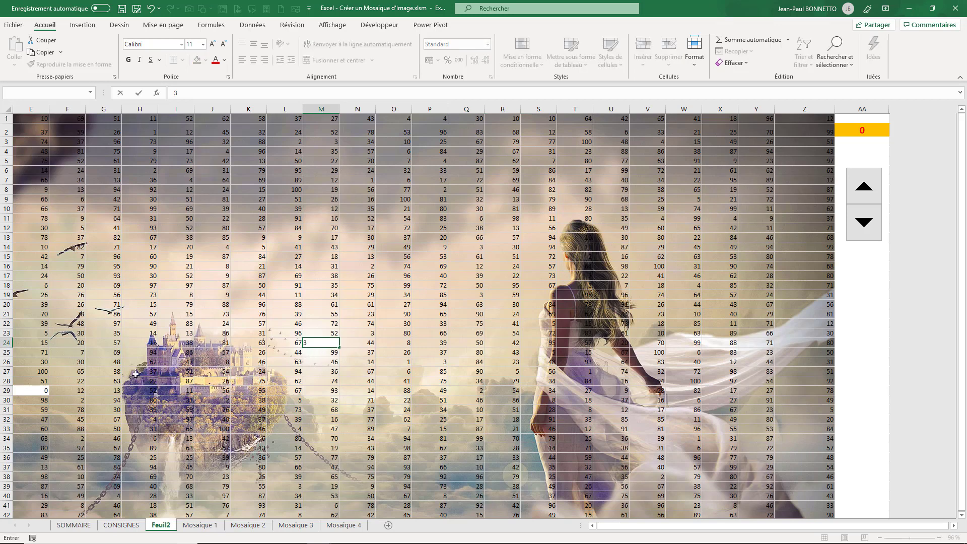
{"action": "left_click", "coordinate": [38, 390]}
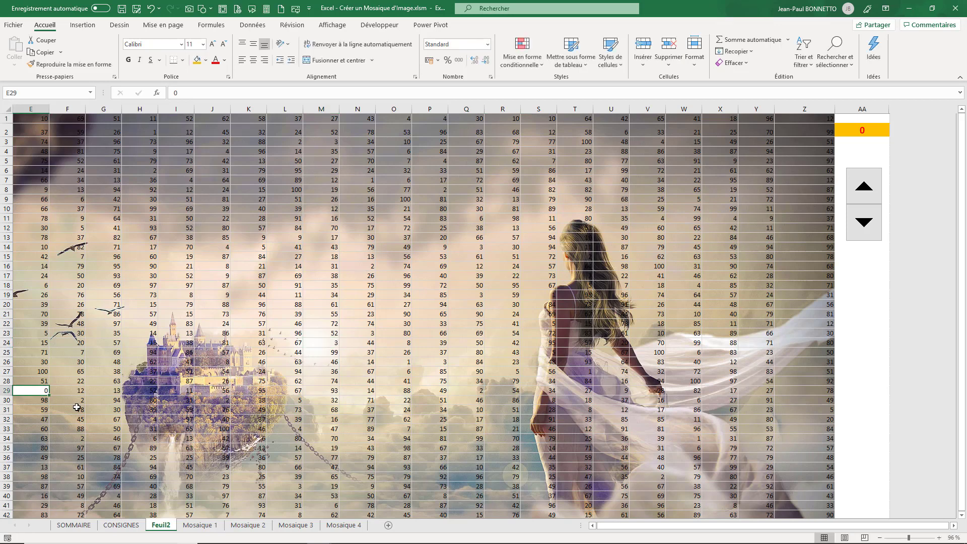
{"action": "type", "text": "4"}
{"action": "left_click", "coordinate": [297, 392]}
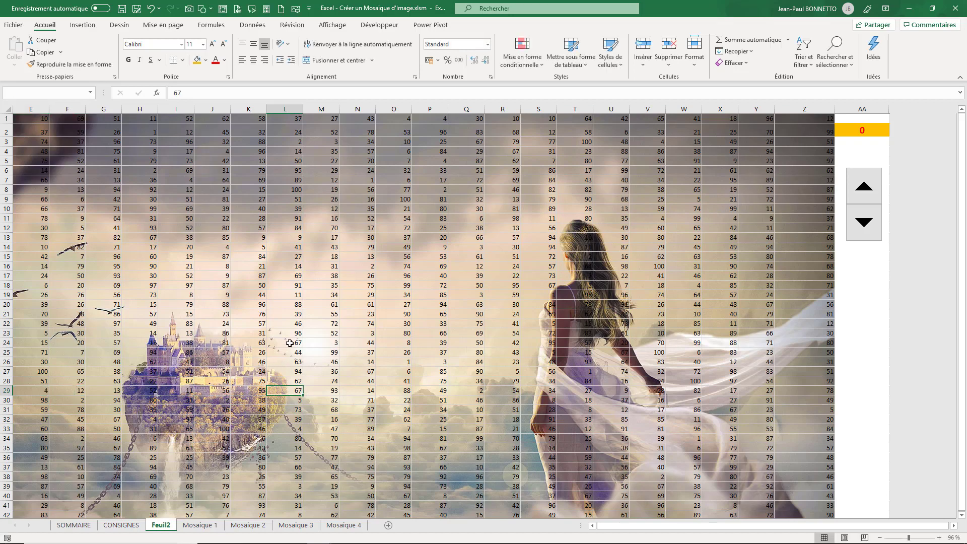
Replace the zeros in the lower white cells: G43 with 2 and K49 with 4.
{"action": "scroll", "coordinate": [328, 340], "scroll_direction": "down", "scroll_amount": 9}
{"action": "left_click", "coordinate": [372, 339]}
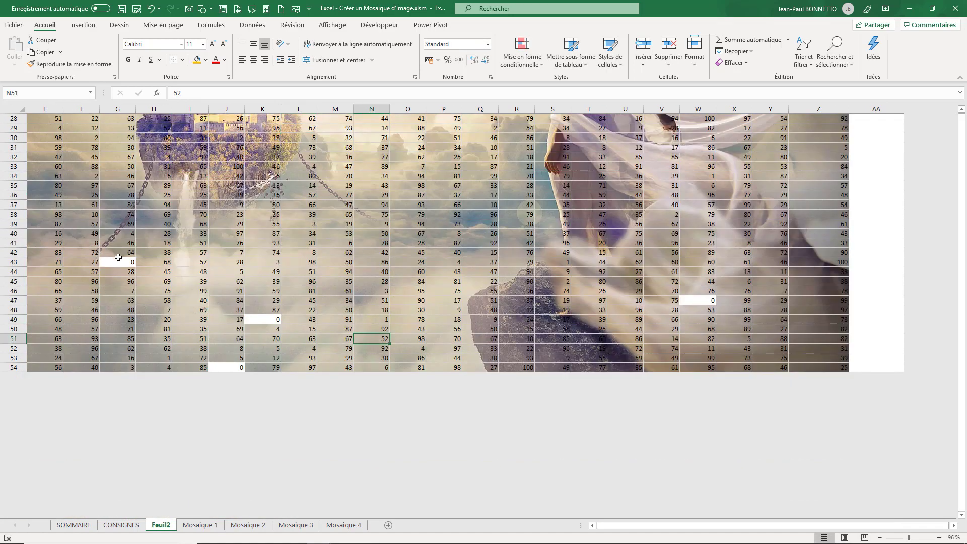
{"action": "left_click", "coordinate": [118, 258]}
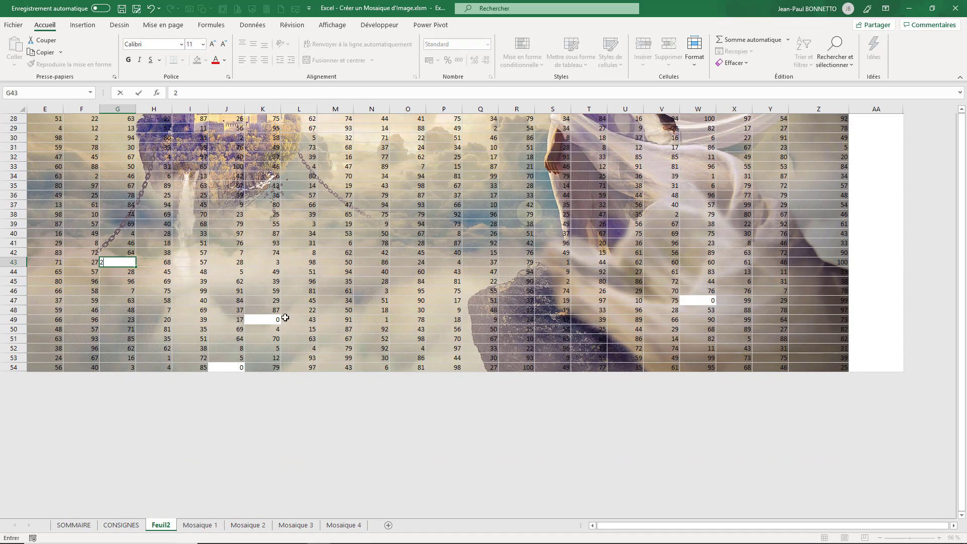
{"action": "left_click", "coordinate": [280, 320]}
{"action": "type", "text": "4"}
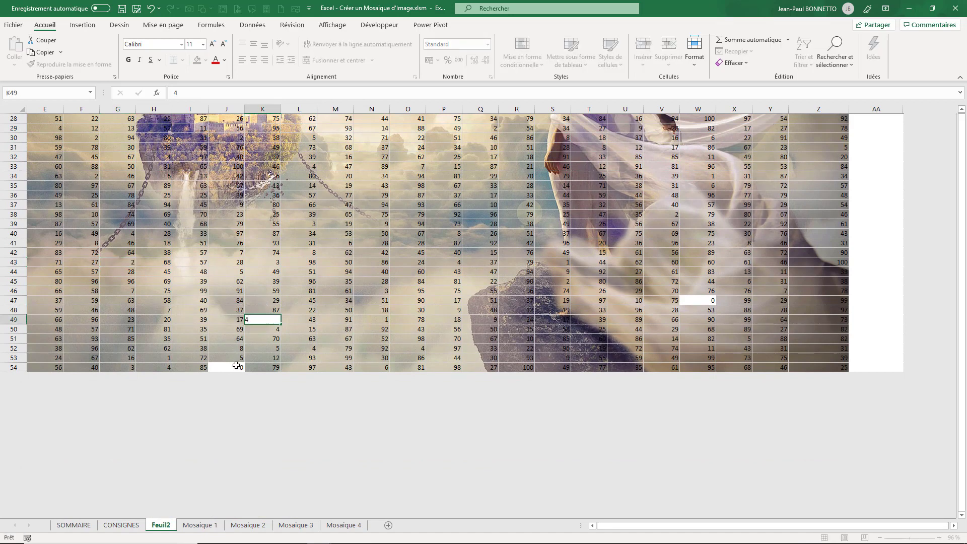
Replace the zero in J54 with 5 and the zero in W47 with 1.
{"action": "left_click", "coordinate": [237, 366]}
{"action": "type", "text": "5"}
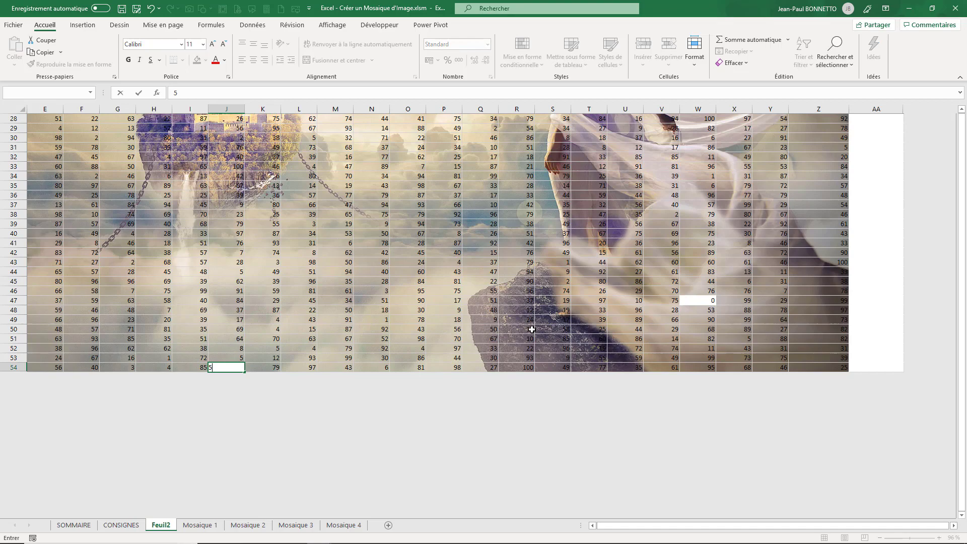
{"action": "left_click", "coordinate": [705, 300]}
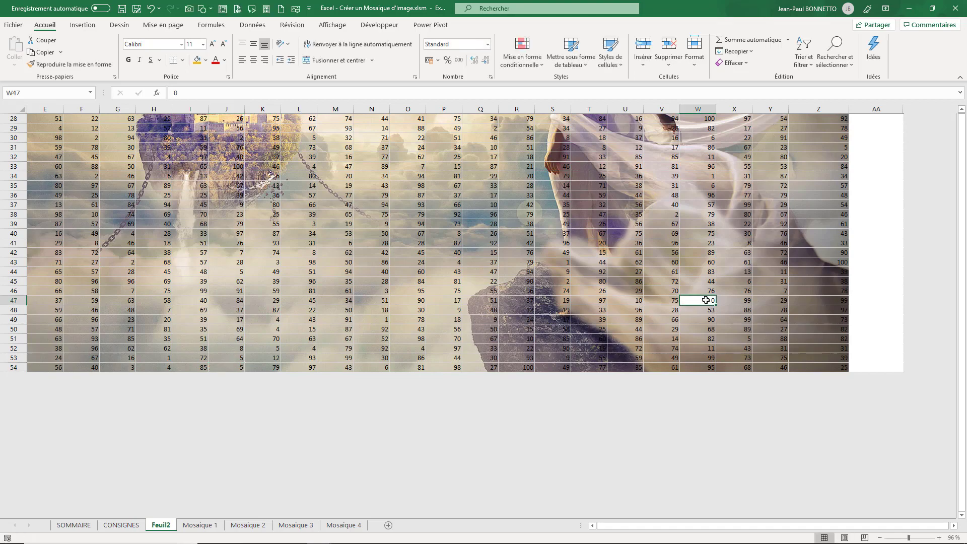
{"action": "type", "text": "1"}
{"action": "left_click", "coordinate": [443, 216]}
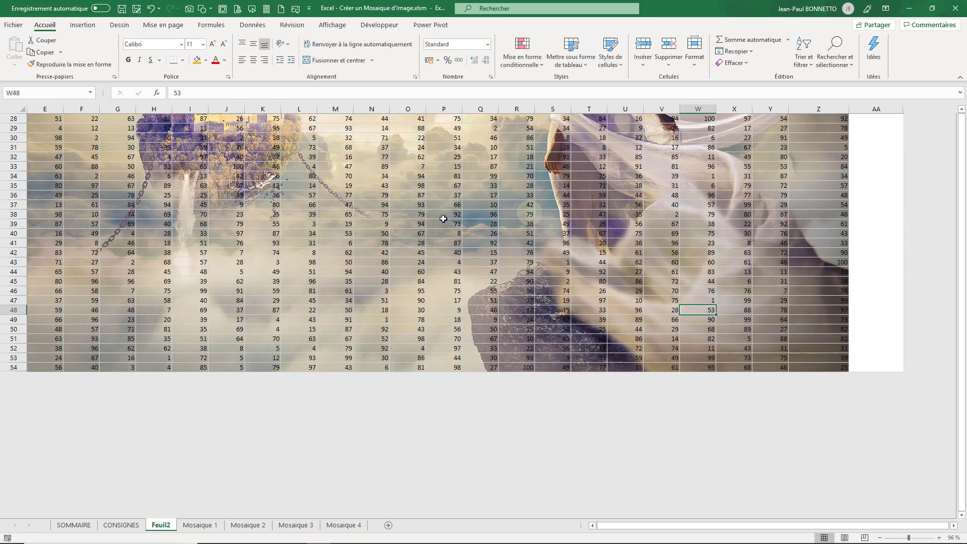
Check that no white cells remain by stepping the spinner value in AA2 up to 20 and back to 0.
{"action": "scroll", "coordinate": [361, 223], "scroll_direction": "up", "scroll_amount": 9}
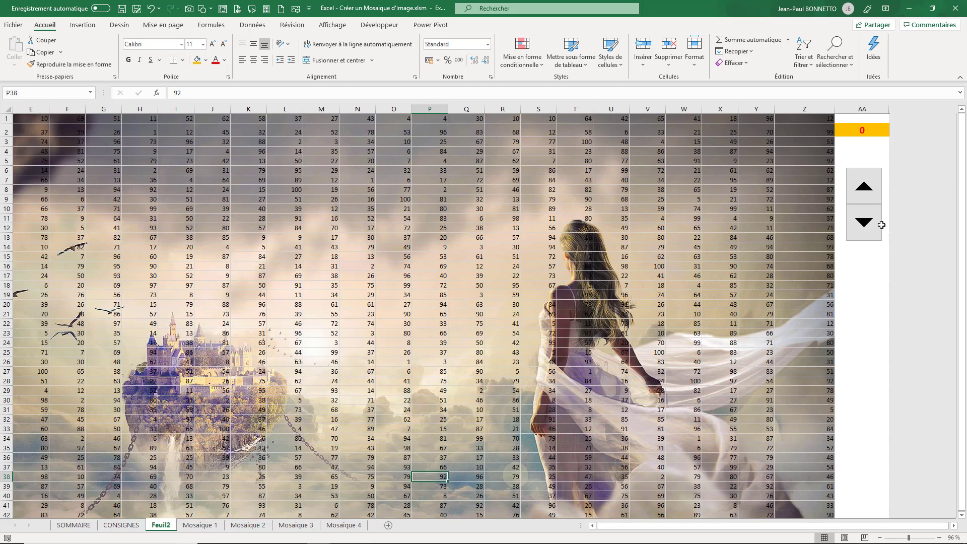
{"action": "left_click", "coordinate": [865, 188]}
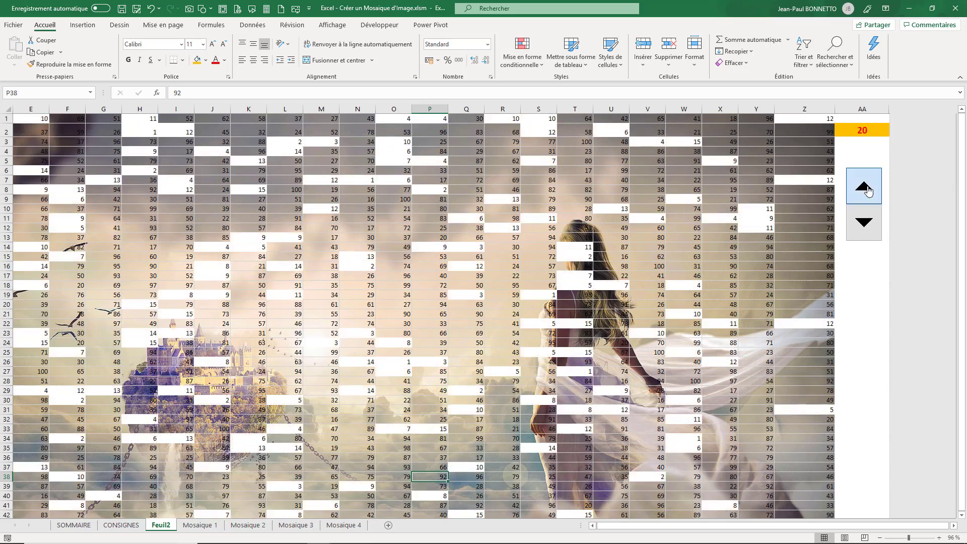
{"action": "left_click", "coordinate": [867, 224]}
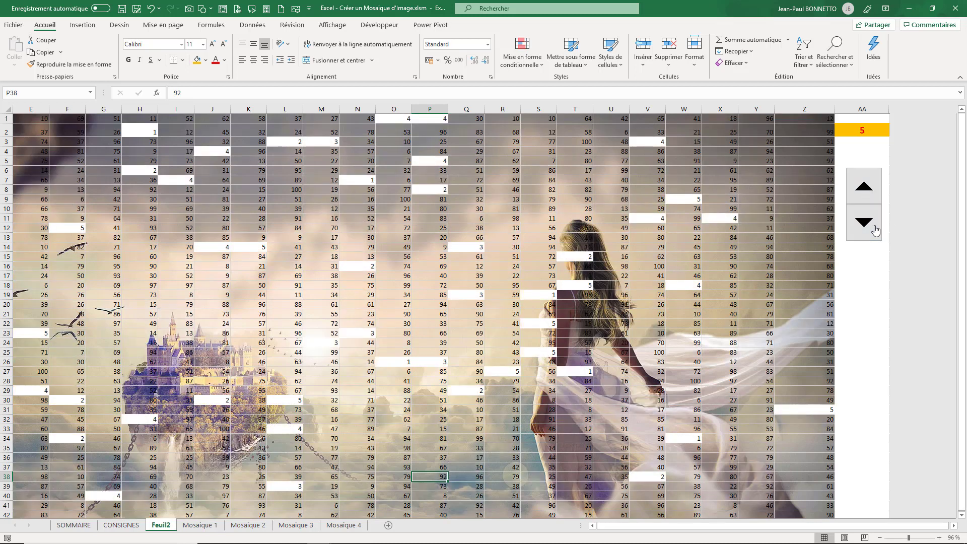
{"action": "left_click", "coordinate": [875, 230]}
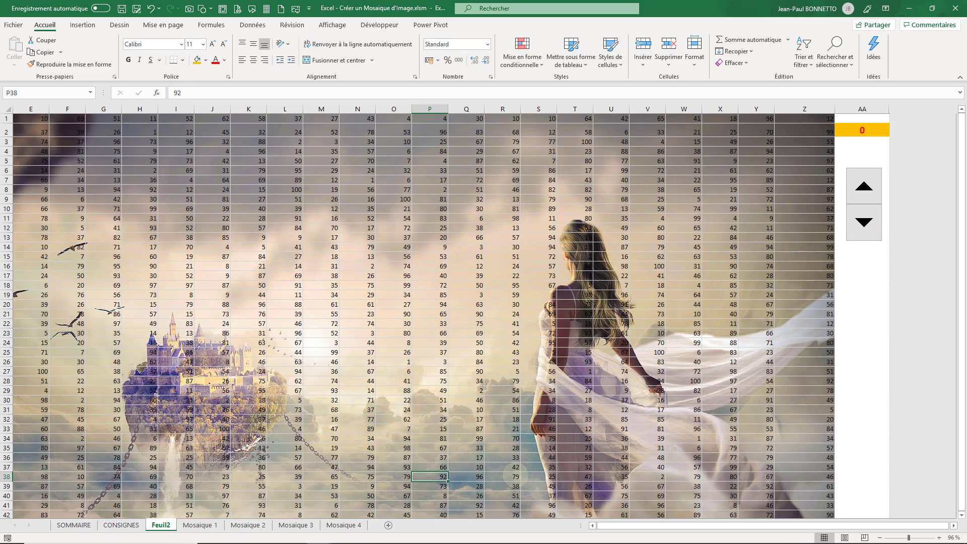
Review the instructions for masking the numeric values on the CONSIGNES sheet and return to Feuil2.
{"action": "left_click", "coordinate": [122, 526]}
{"action": "scroll", "coordinate": [164, 422], "scroll_direction": "down", "scroll_amount": 6}
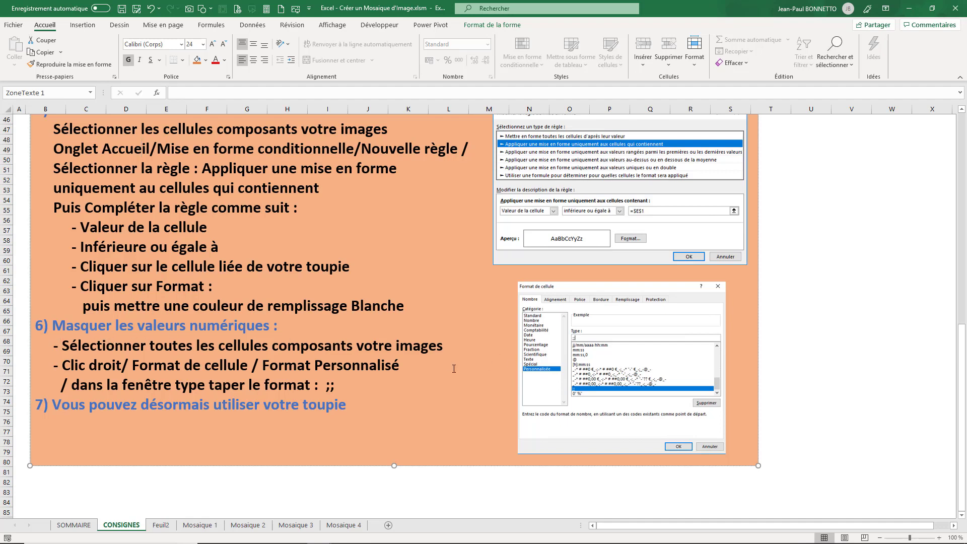
{"action": "left_click", "coordinate": [160, 525]}
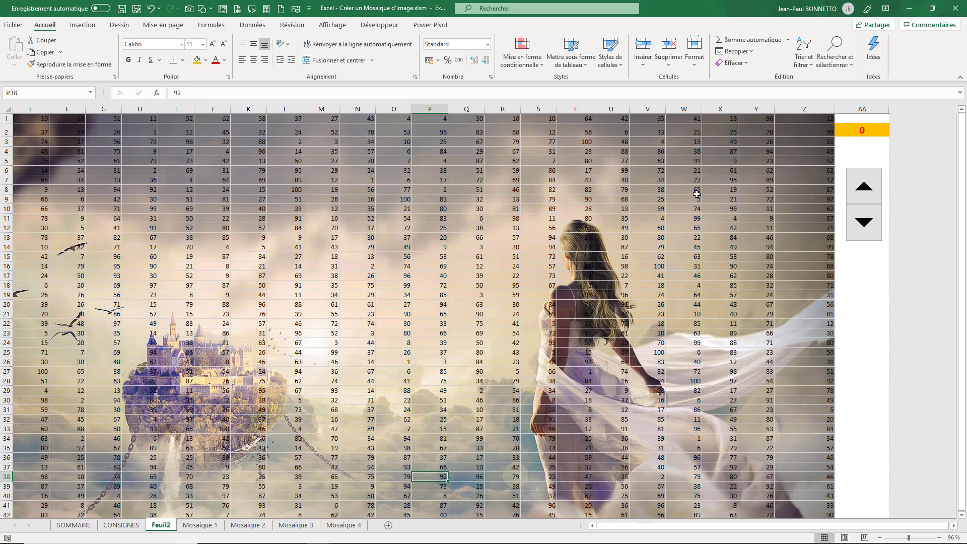
Replace the zero in the white cell B41 with 1.
{"action": "left_click_drag", "start_coordinate": [818, 119], "coordinate": [3, 138]}
{"action": "left_click_drag", "start_coordinate": [2, 273], "coordinate": [20, 539]}
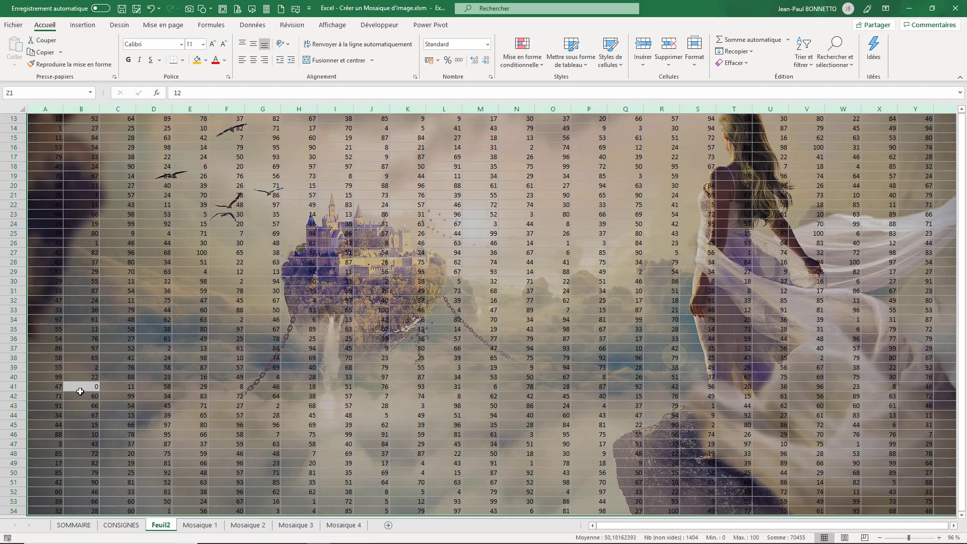
{"action": "left_click", "coordinate": [90, 389]}
{"action": "left_click_drag", "start_coordinate": [93, 387], "coordinate": [100, 386]}
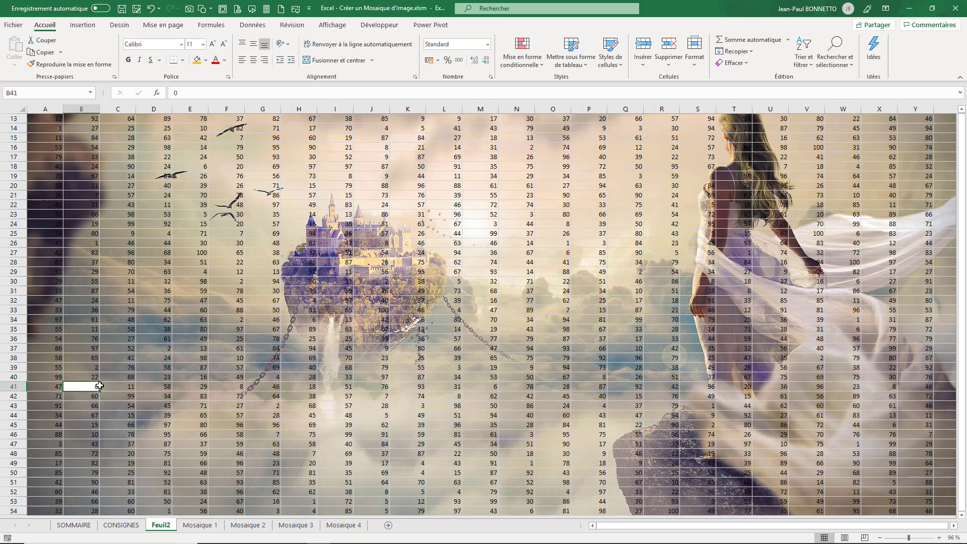
{"action": "type", "text": "1"}
{"action": "scroll", "coordinate": [146, 302], "scroll_direction": "up", "scroll_amount": 4}
Replace the zero in the white cell D11 with 2.
{"action": "left_click", "coordinate": [132, 268]}
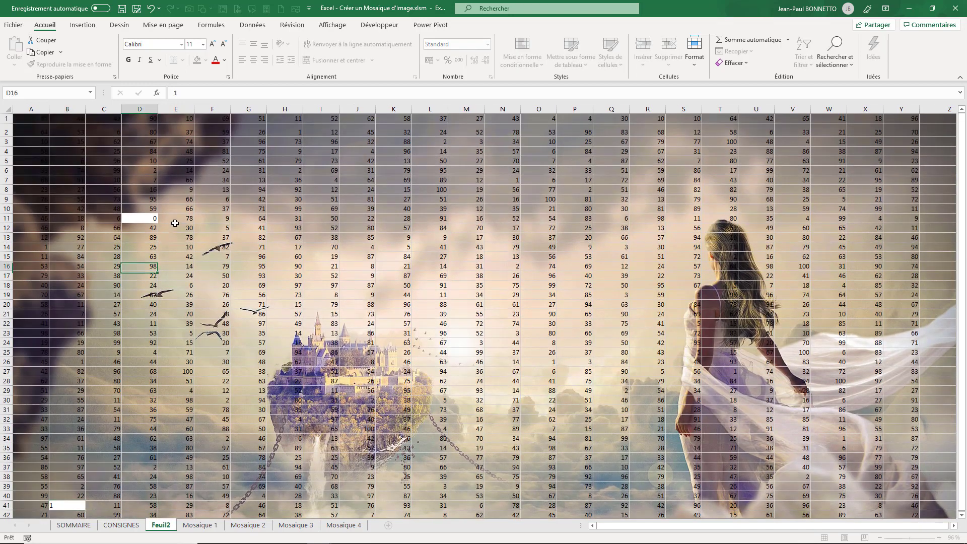
{"action": "left_click", "coordinate": [150, 218]}
{"action": "type", "text": "2"}
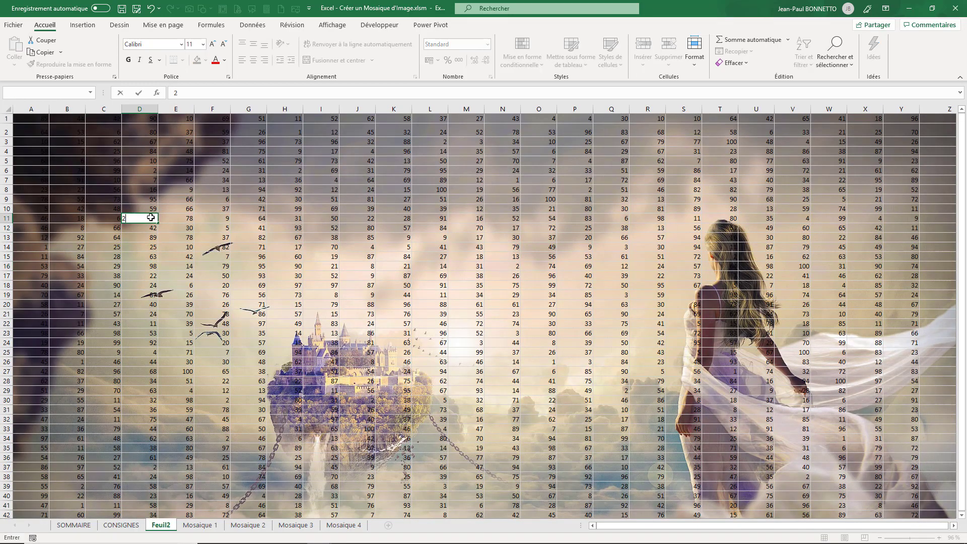
{"action": "key", "text": "Return"}
{"action": "key", "text": "Right"}
{"action": "key", "text": "Right"}
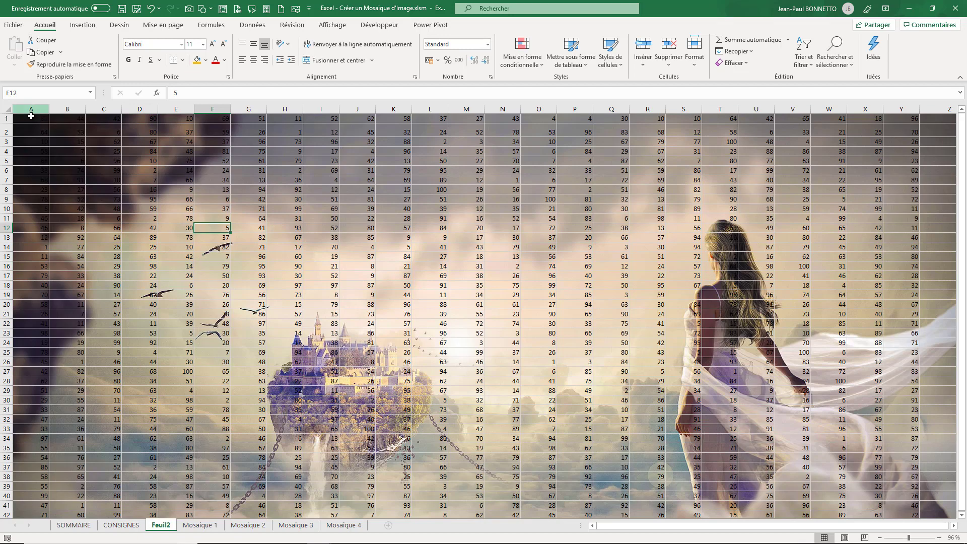
Hide the numbers in all the image cells A1:Z54 by applying the custom number format ;;.
{"action": "left_click_drag", "start_coordinate": [31, 116], "coordinate": [868, 508]}
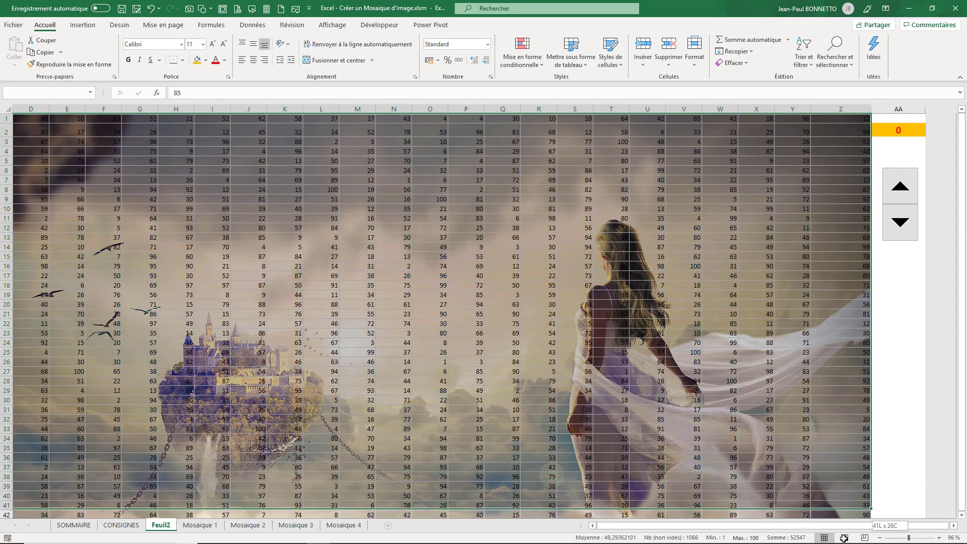
{"action": "left_click_drag", "start_coordinate": [844, 538], "coordinate": [851, 541]}
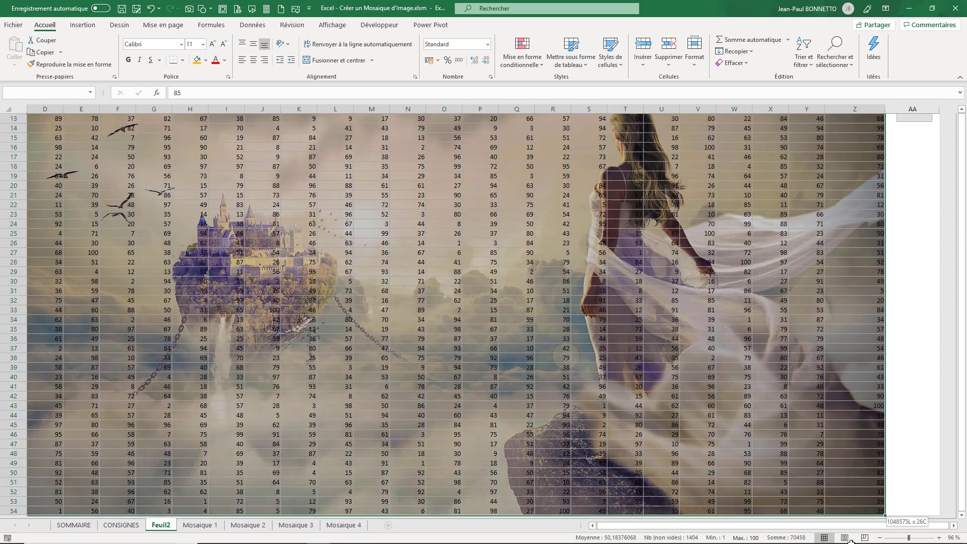
{"action": "left_click_drag", "start_coordinate": [653, 415], "coordinate": [695, 410]}
{"action": "scroll", "coordinate": [695, 411], "scroll_direction": "down", "scroll_amount": 6}
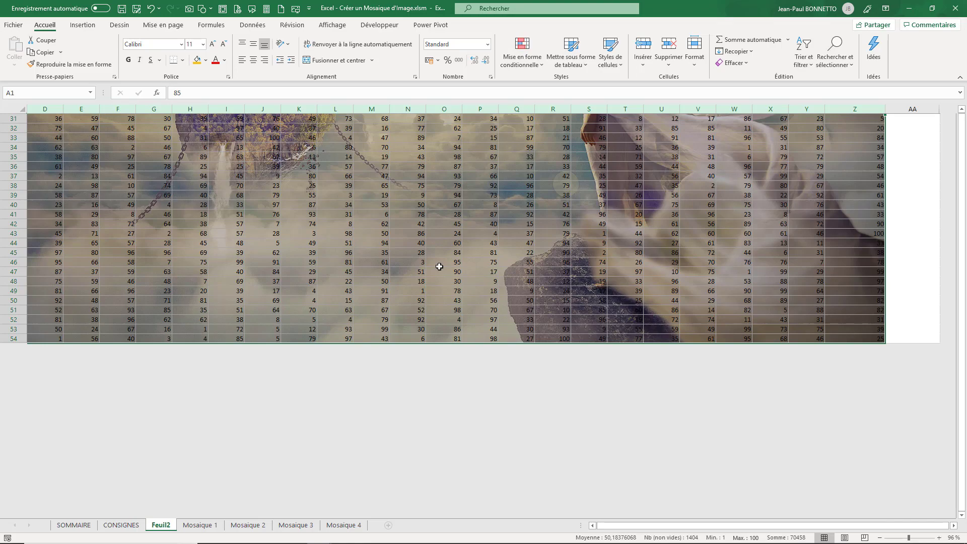
{"action": "scroll", "coordinate": [442, 212], "scroll_direction": "up", "scroll_amount": 10}
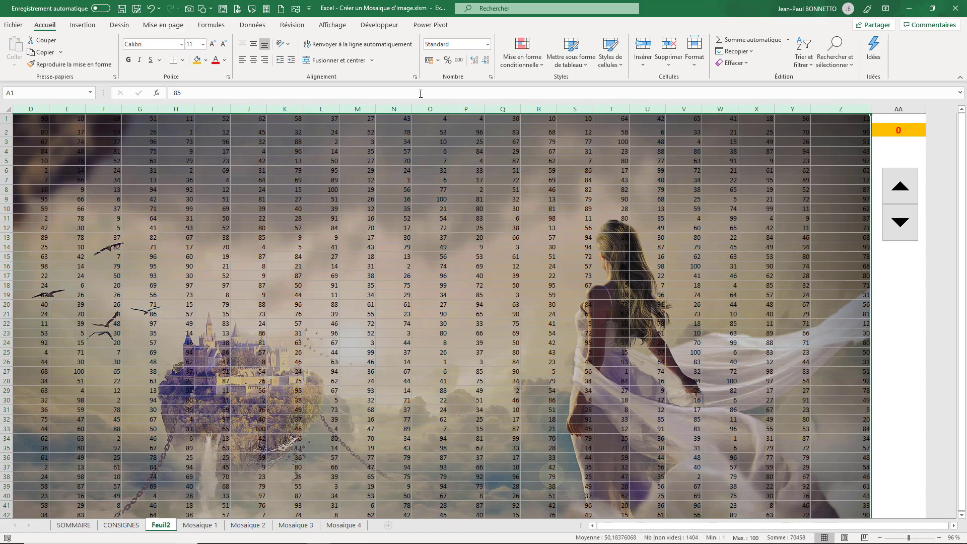
{"action": "left_click", "coordinate": [492, 76]}
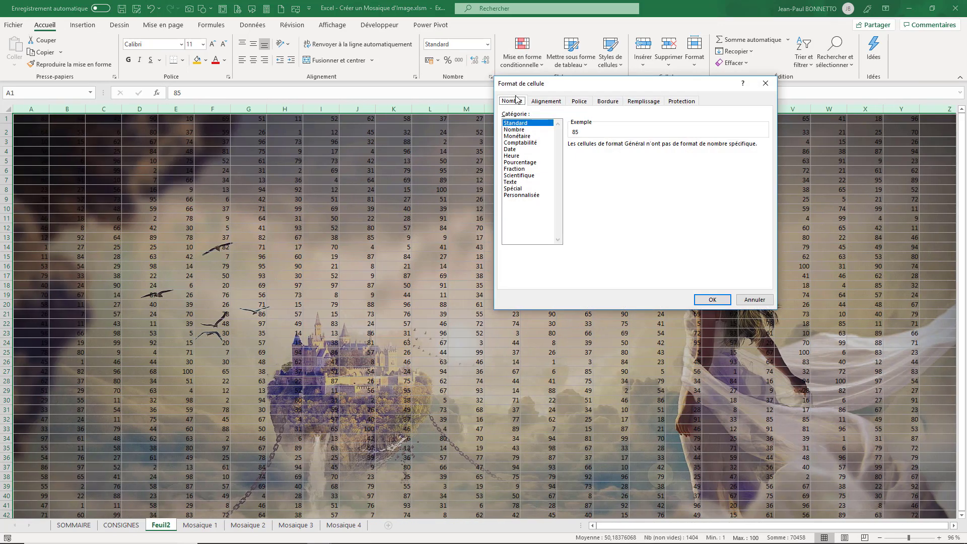
{"action": "left_click", "coordinate": [517, 196]}
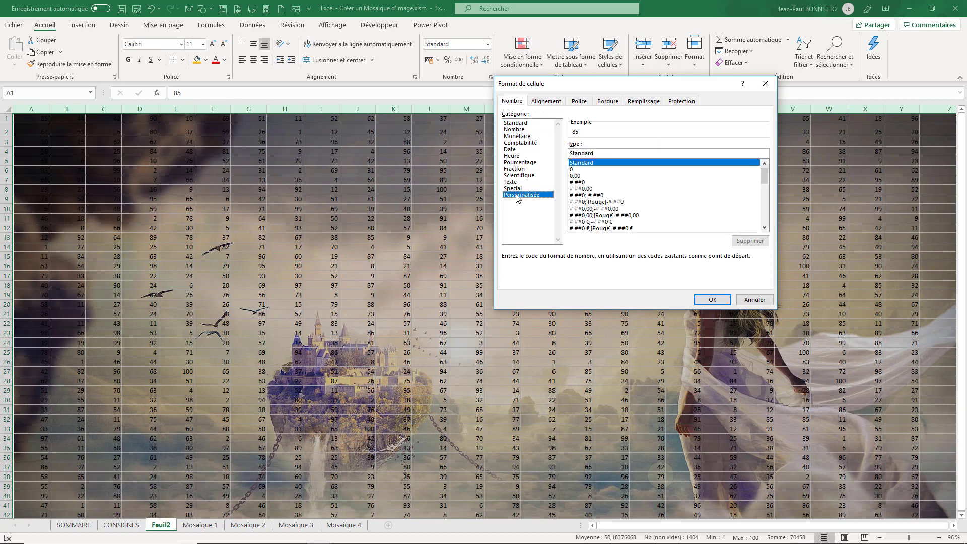
{"action": "double_click", "coordinate": [584, 152]}
{"action": "type", "text": ";;"}
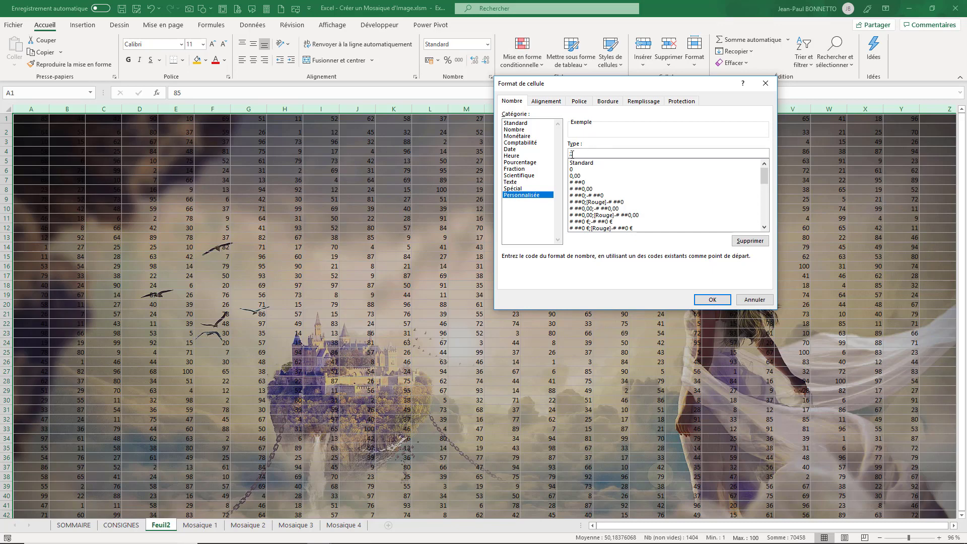
{"action": "left_click", "coordinate": [712, 300]}
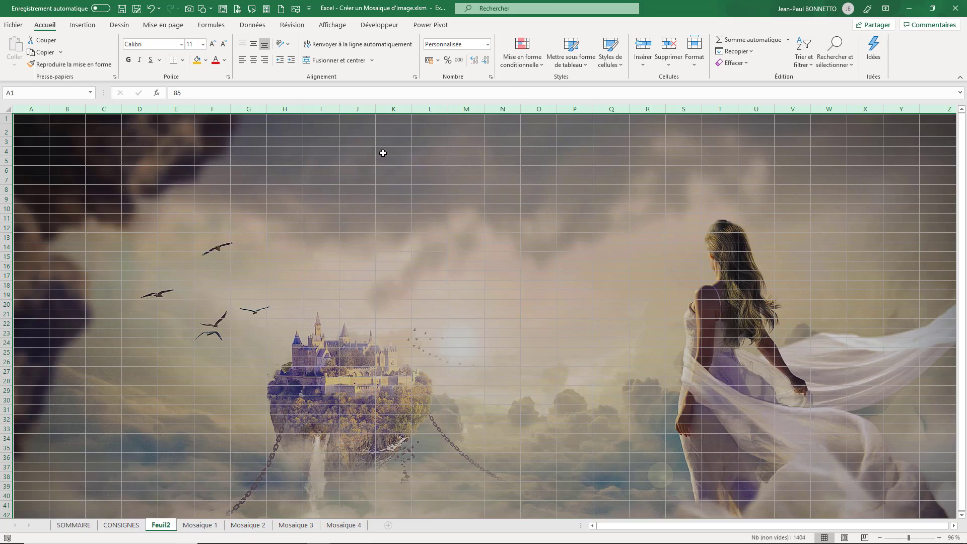
Hide the gridlines, headings and formula bar, and collapse the ribbon so the image fills the window.
{"action": "left_click", "coordinate": [332, 25]}
{"action": "left_click", "coordinate": [136, 61]}
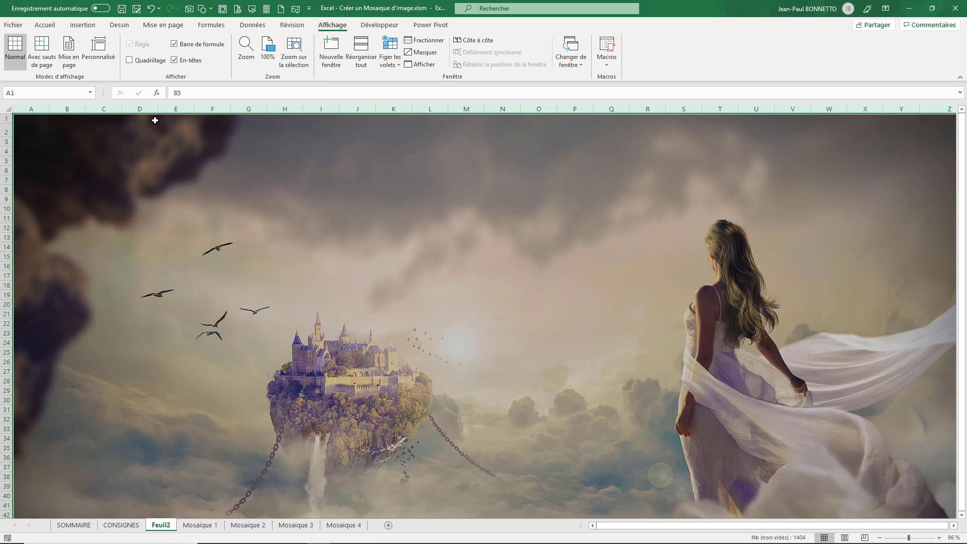
{"action": "left_click", "coordinate": [174, 60]}
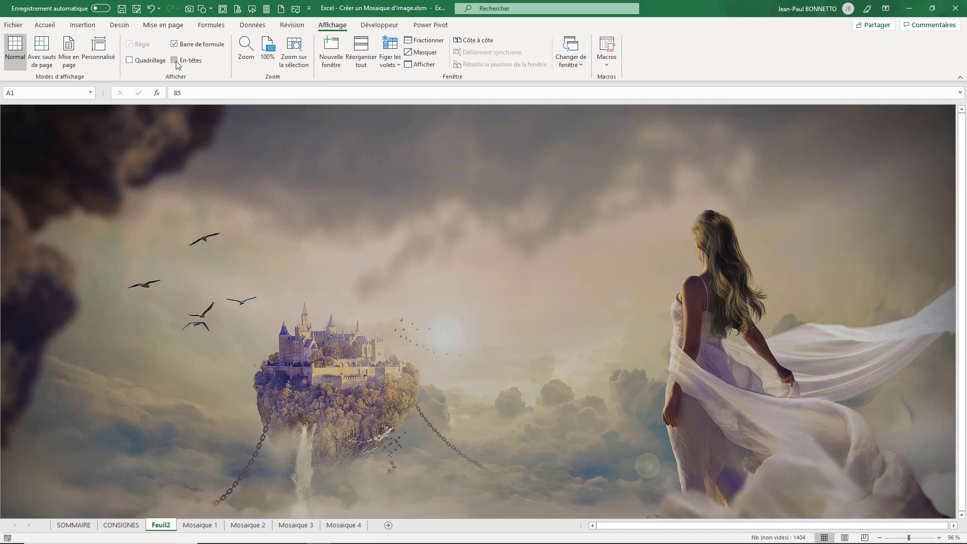
{"action": "left_click", "coordinate": [174, 45]}
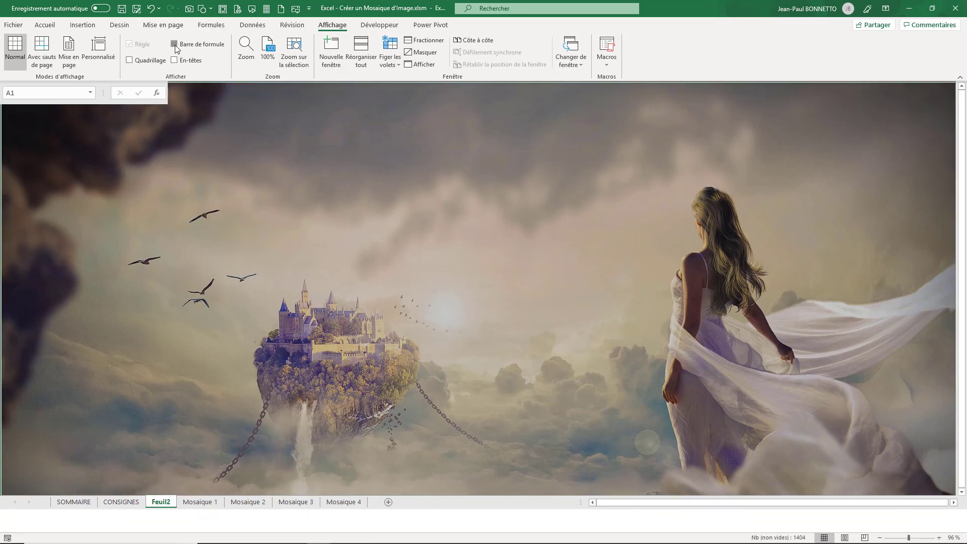
{"action": "double_click", "coordinate": [81, 25]}
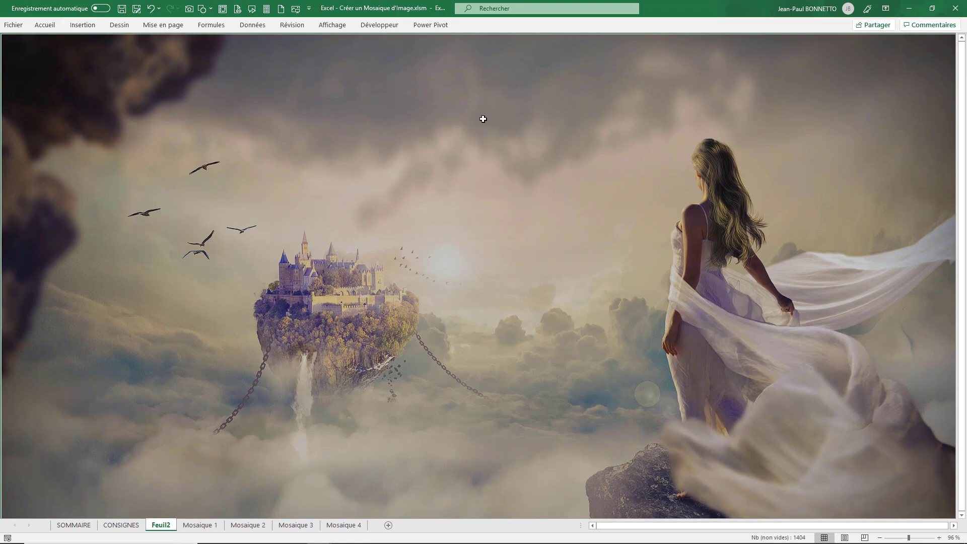
Test the mosaic effect with hidden numbers by stepping the spinner value in AA2 up to 100.
{"action": "scroll", "coordinate": [483, 119], "scroll_direction": "down", "scroll_amount": 6}
{"action": "scroll", "coordinate": [483, 119], "scroll_direction": "up", "scroll_amount": 6}
{"action": "left_click", "coordinate": [954, 526]}
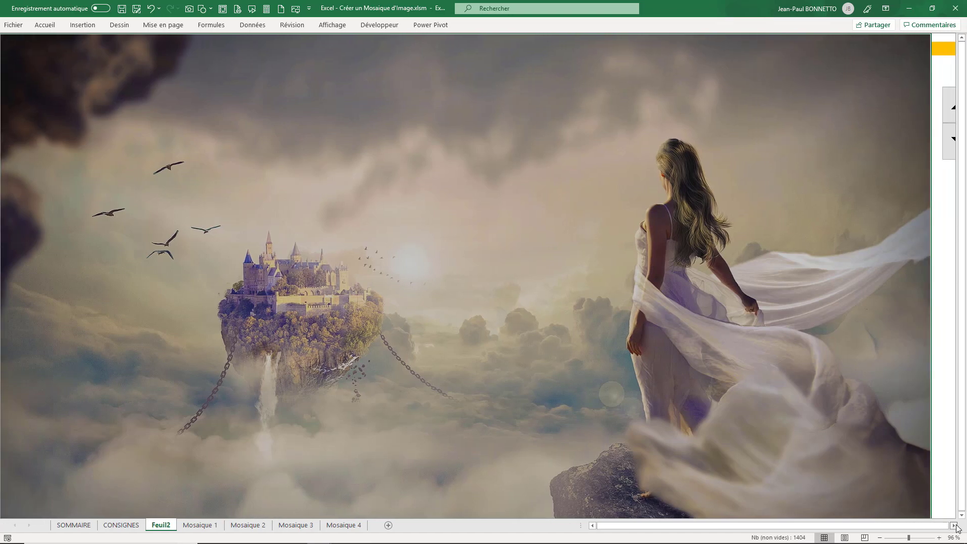
{"action": "left_click", "coordinate": [954, 526]}
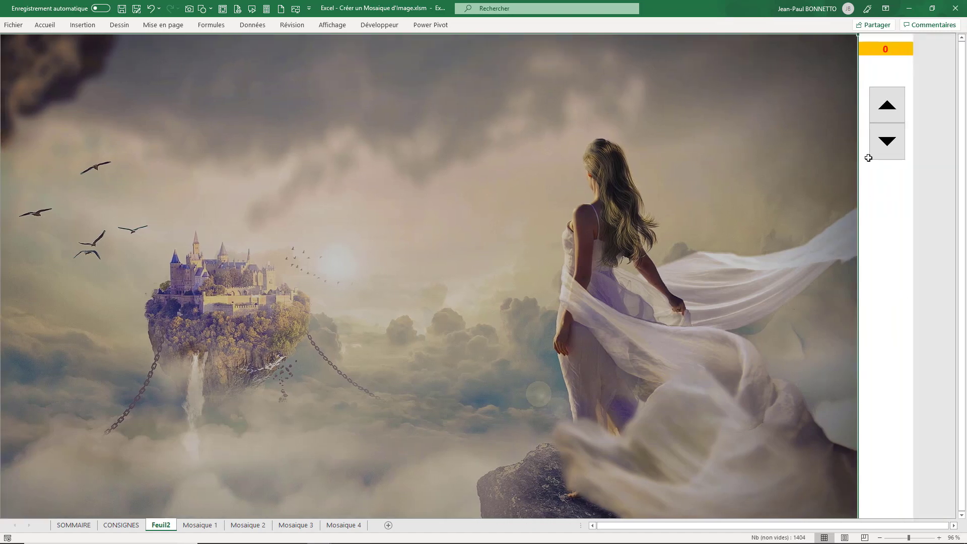
{"action": "left_click", "coordinate": [887, 105]}
{"action": "left_click", "coordinate": [887, 105]}
{"action": "left_click", "coordinate": [887, 106]}
{"action": "left_click", "coordinate": [887, 105]}
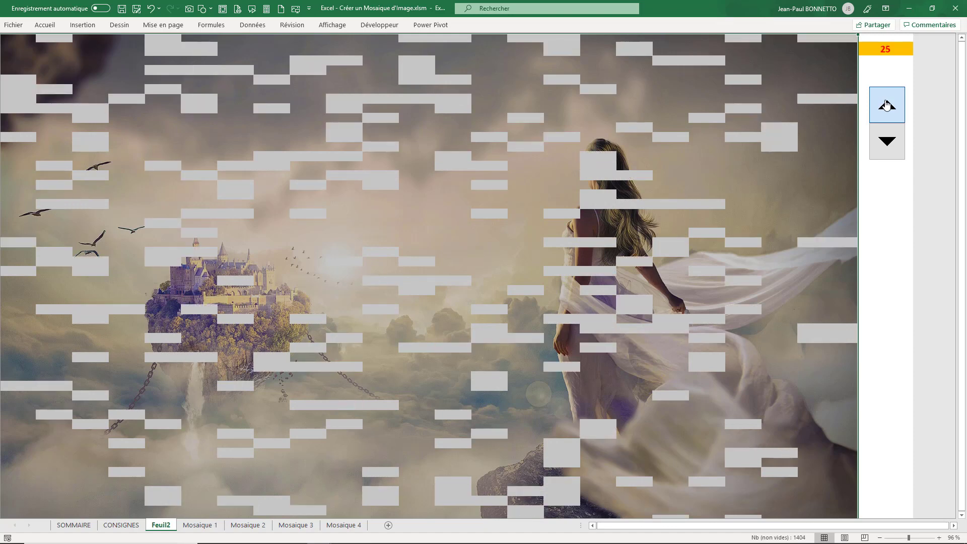
{"action": "left_click", "coordinate": [886, 106]}
{"action": "left_click", "coordinate": [886, 105]}
{"action": "left_click", "coordinate": [887, 105]}
{"action": "left_click", "coordinate": [887, 105]}
{"action": "left_click", "coordinate": [887, 105]}
{"action": "left_click", "coordinate": [886, 106]}
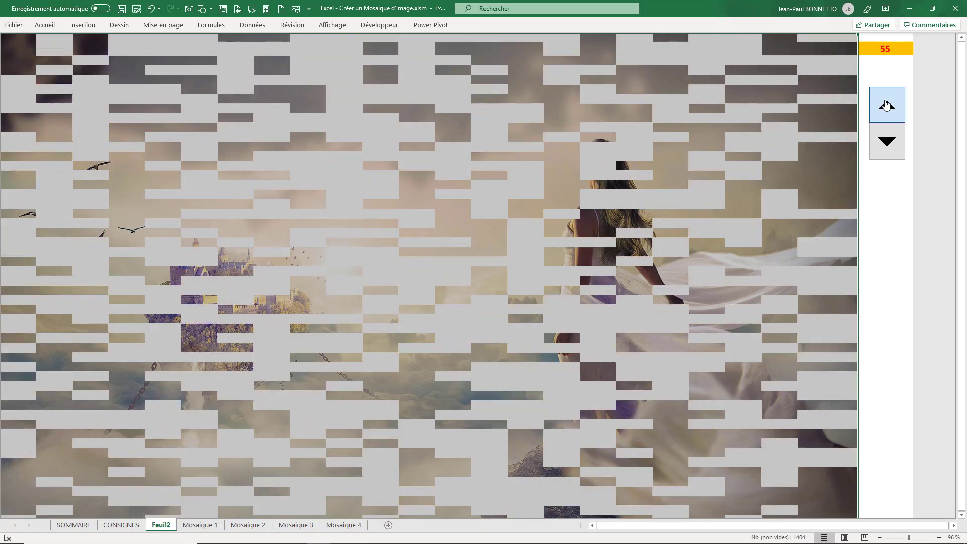
{"action": "left_click", "coordinate": [886, 106]}
{"action": "left_click", "coordinate": [886, 105]}
{"action": "left_click", "coordinate": [887, 106]}
{"action": "left_click", "coordinate": [886, 106]}
{"action": "left_click", "coordinate": [887, 105]}
{"action": "left_click", "coordinate": [886, 105]}
{"action": "left_click", "coordinate": [887, 105]}
{"action": "left_click", "coordinate": [887, 105]}
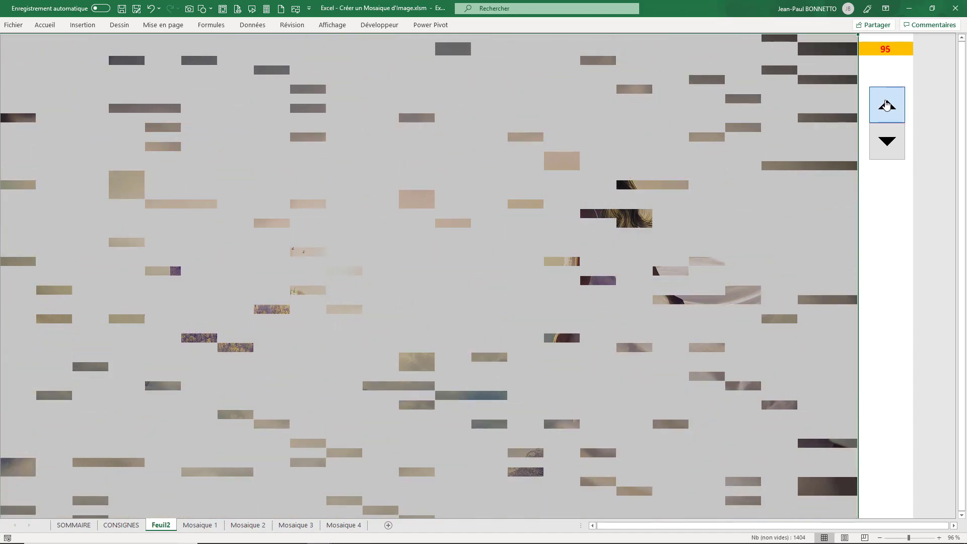
{"action": "left_click", "coordinate": [886, 105]}
Test the mosaic effect in reverse by stepping the spinner value in AA2 down to 0.
{"action": "left_click", "coordinate": [887, 143]}
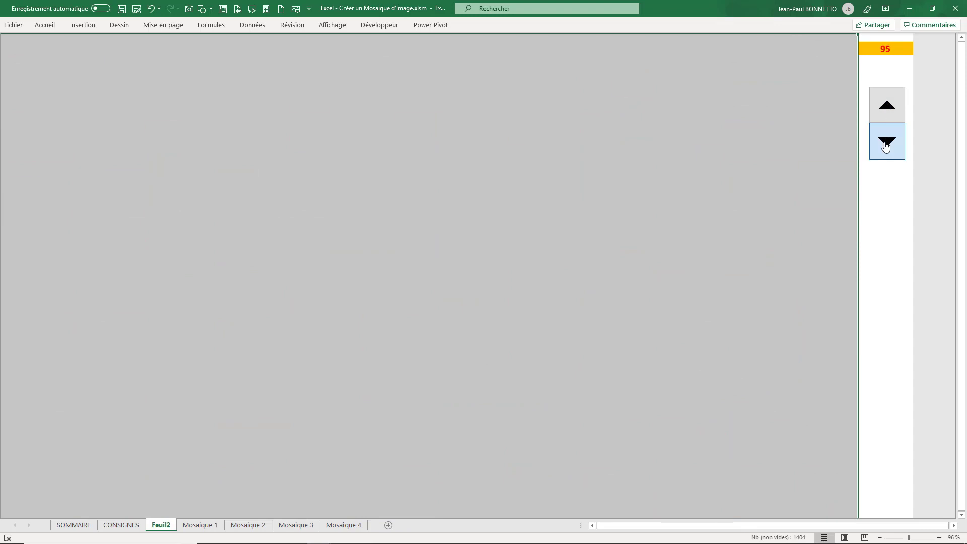
{"action": "left_click", "coordinate": [887, 143]}
{"action": "left_click", "coordinate": [887, 144]}
{"action": "left_click", "coordinate": [886, 144]}
{"action": "left_click", "coordinate": [887, 143]}
{"action": "left_click", "coordinate": [887, 144]}
{"action": "left_click", "coordinate": [886, 143]}
{"action": "left_click", "coordinate": [887, 144]}
{"action": "left_click", "coordinate": [886, 143]}
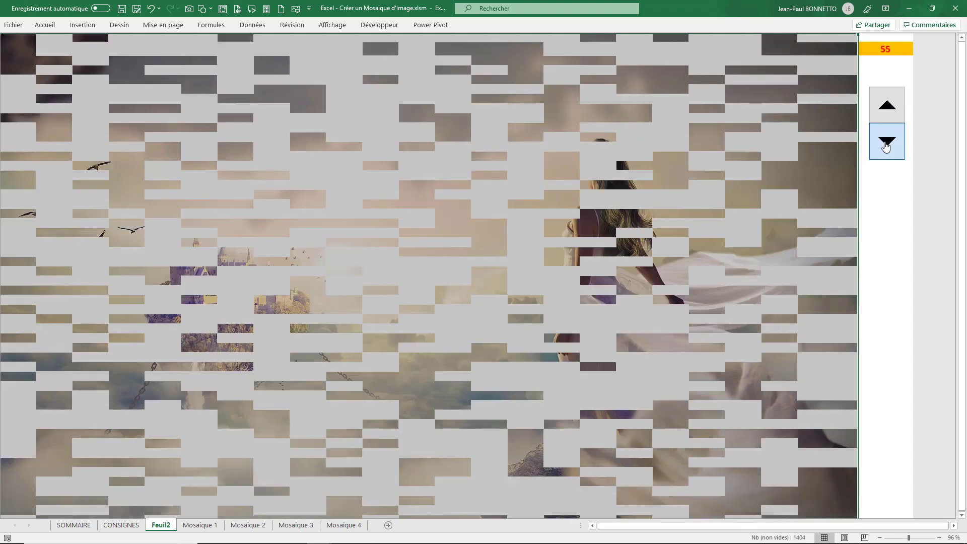
{"action": "left_click", "coordinate": [886, 143]}
{"action": "left_click", "coordinate": [887, 144]}
{"action": "left_click", "coordinate": [886, 144]}
{"action": "left_click", "coordinate": [887, 144]}
{"action": "left_click", "coordinate": [887, 144]}
{"action": "left_click", "coordinate": [887, 144]}
{"action": "left_click", "coordinate": [886, 144]}
{"action": "left_click", "coordinate": [887, 144]}
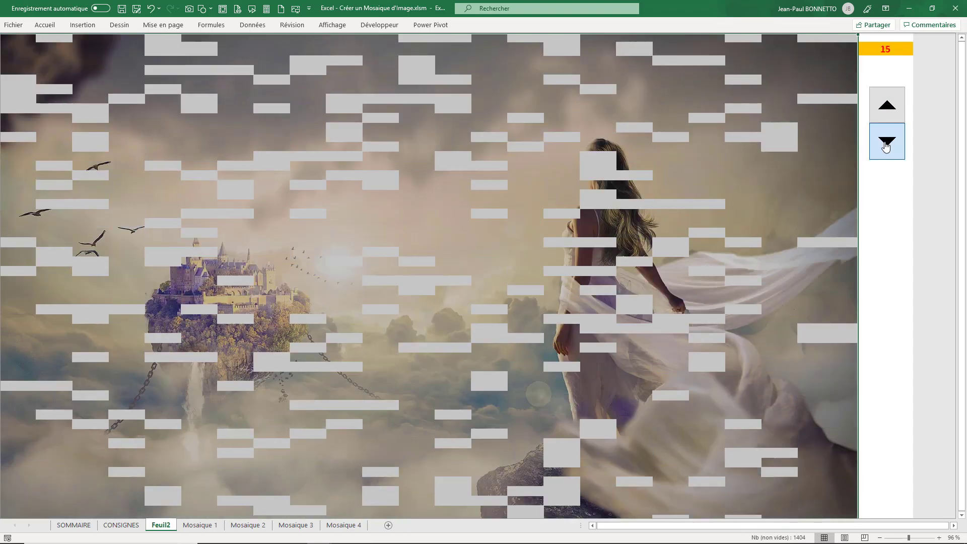
{"action": "left_click", "coordinate": [886, 143]}
{"action": "left_click", "coordinate": [887, 144]}
{"action": "left_click", "coordinate": [887, 143]}
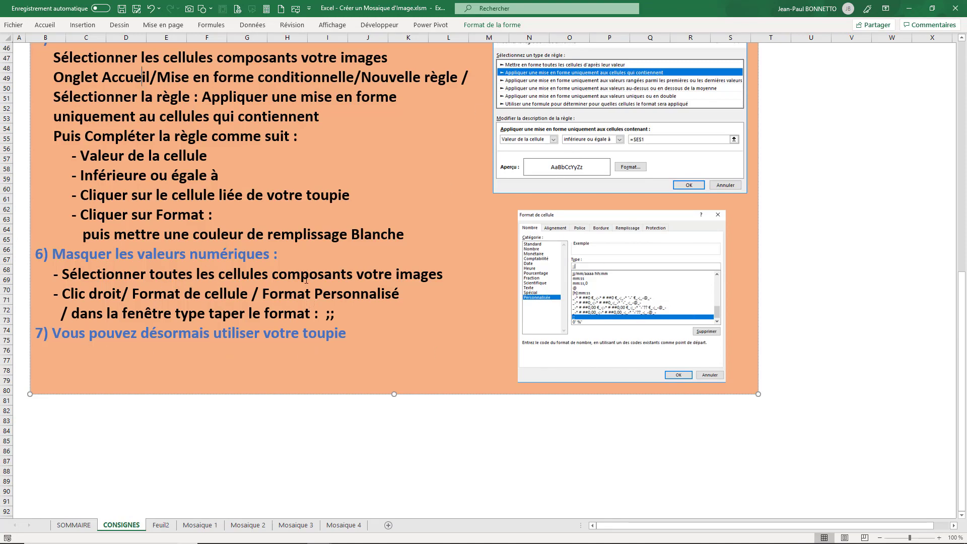
Review the steps on the CONSIGNES sheet and raise the spinner value on Feuil2 to 10.
{"action": "scroll", "coordinate": [305, 280], "scroll_direction": "up", "scroll_amount": 15}
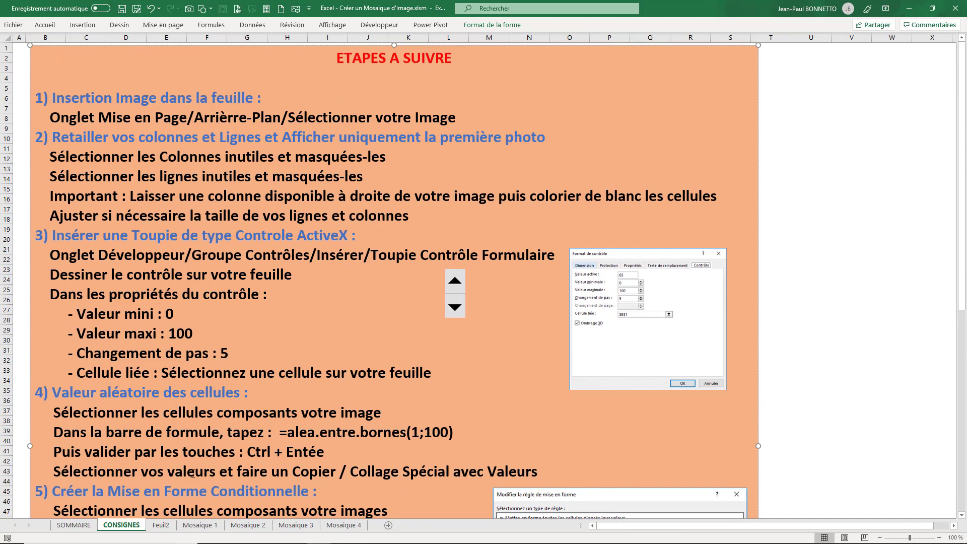
{"action": "left_click", "coordinate": [161, 524]}
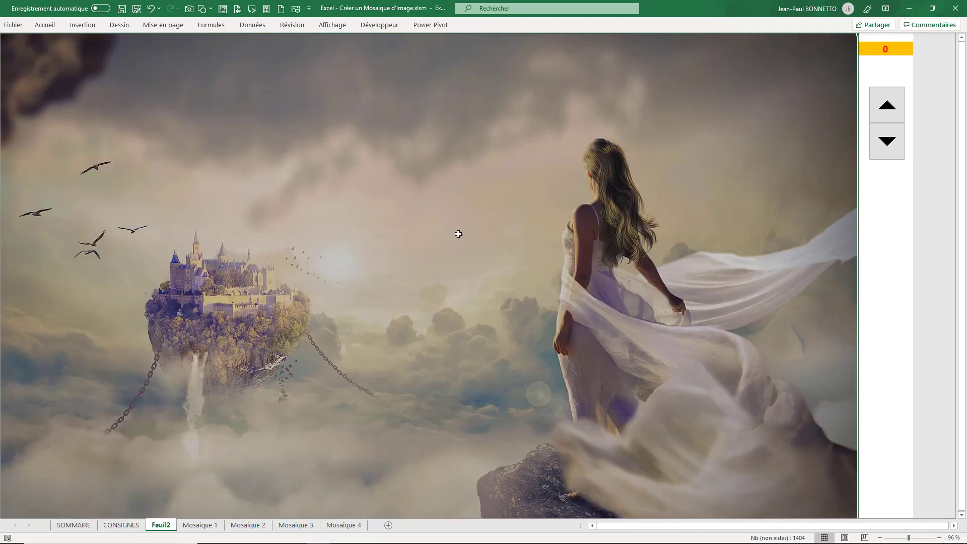
{"action": "scroll", "coordinate": [457, 233], "scroll_direction": "down", "scroll_amount": 3}
{"action": "scroll", "coordinate": [457, 232], "scroll_direction": "up", "scroll_amount": 5}
{"action": "left_click", "coordinate": [887, 104]}
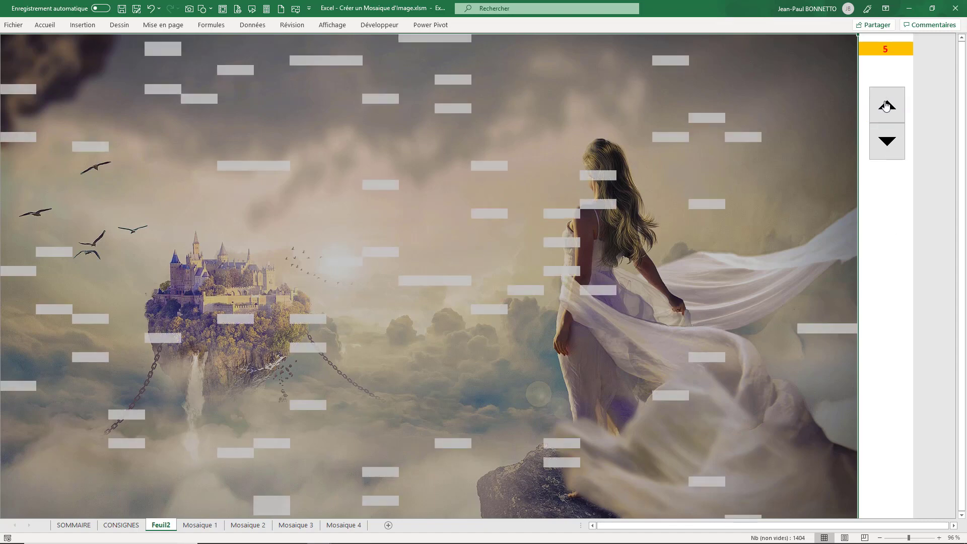
{"action": "left_click", "coordinate": [887, 105]}
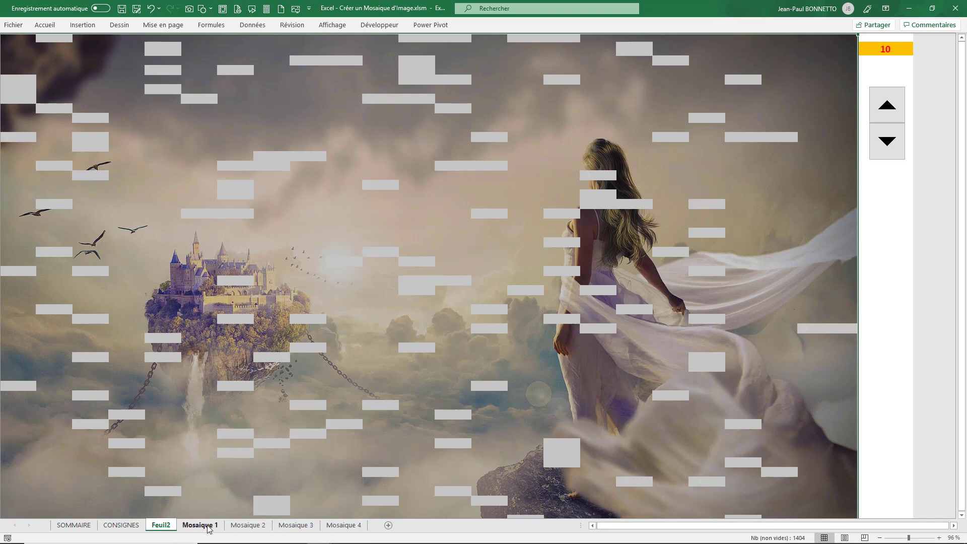
Open the Mosaique 4 sheet and display its code in the Visual Basic editor, with the window moved partly off the sheet.
{"action": "left_click", "coordinate": [341, 526]}
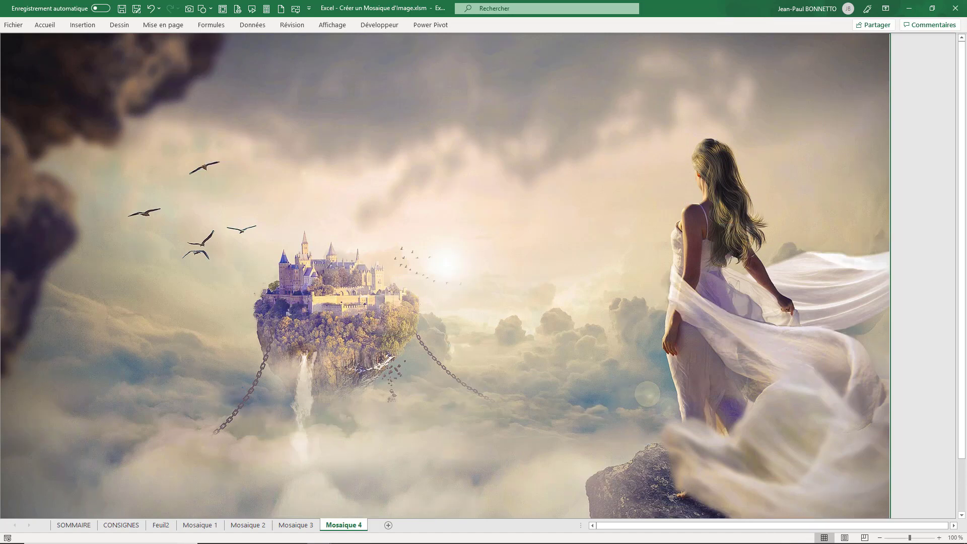
{"action": "left_click", "coordinate": [377, 24]}
{"action": "left_click", "coordinate": [16, 51]}
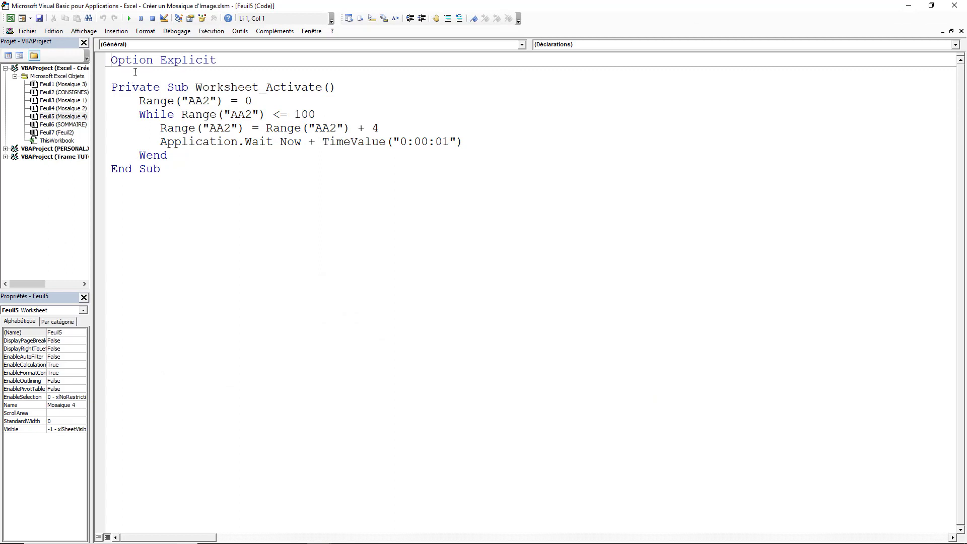
{"action": "left_click_drag", "start_coordinate": [394, 7], "coordinate": [512, 93]}
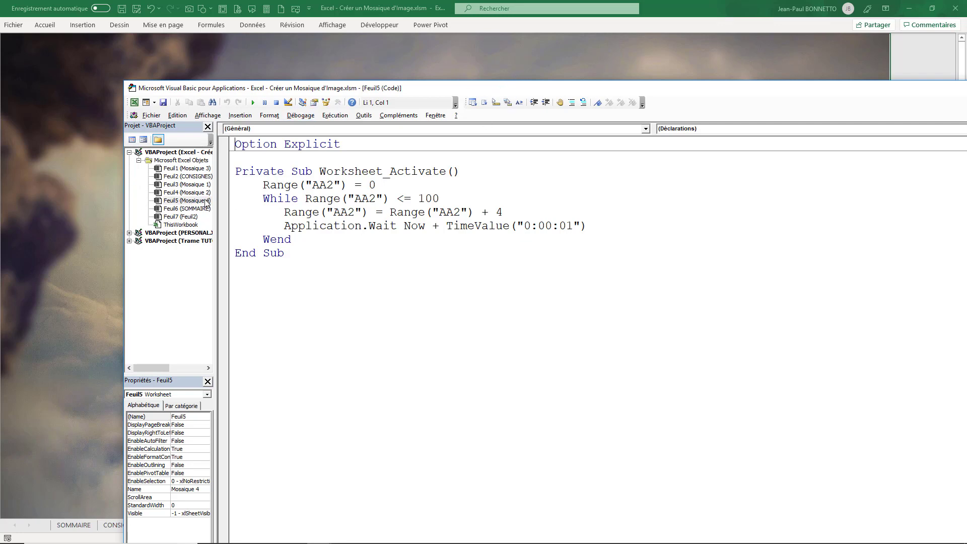
{"action": "left_click_drag", "start_coordinate": [493, 88], "coordinate": [694, 82]}
{"action": "left_click_drag", "start_coordinate": [557, 40], "coordinate": [443, 26]}
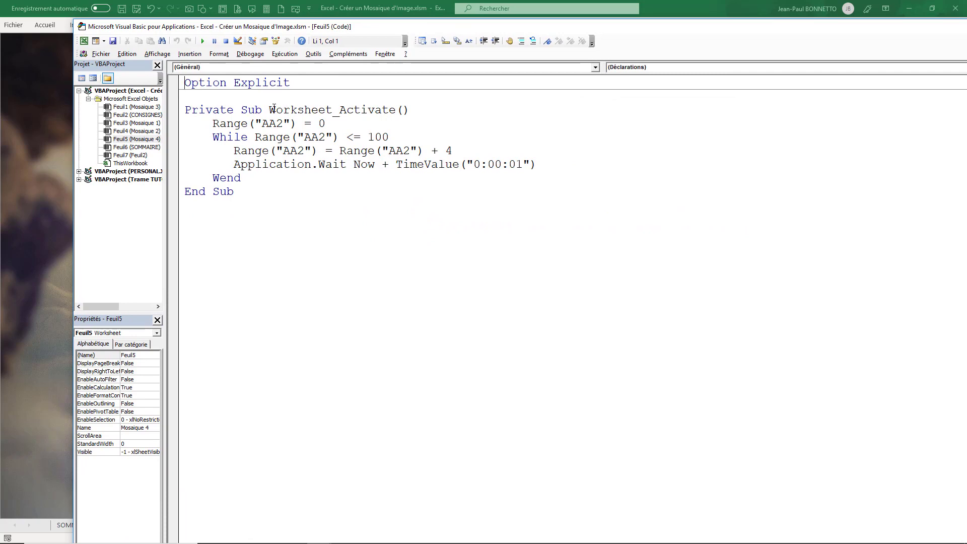
Examine the Worksheet_Activate event name and the line that initialises AA2 in the Mosaique 4 code.
{"action": "left_click_drag", "start_coordinate": [272, 110], "coordinate": [318, 110]}
{"action": "left_click", "coordinate": [352, 109]}
{"action": "left_click_drag", "start_coordinate": [454, 20], "coordinate": [444, 56]}
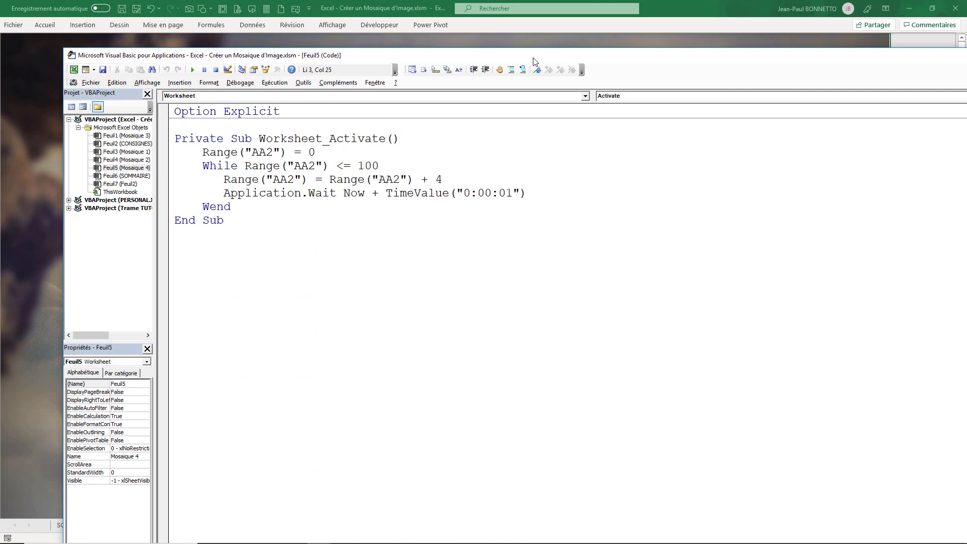
{"action": "left_click_drag", "start_coordinate": [535, 59], "coordinate": [506, 109]}
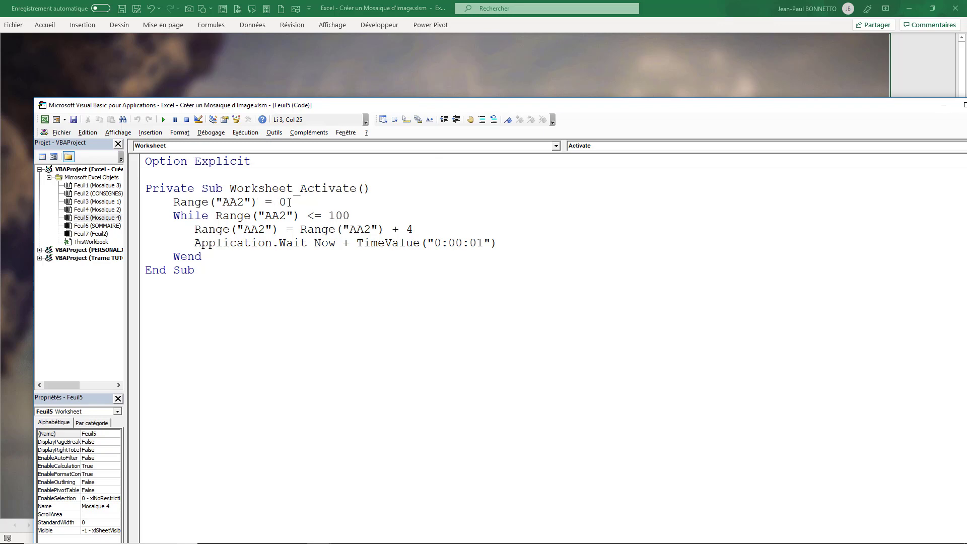
{"action": "key", "text": "shift+Left"}
Return to the Mosaique 4 sheet in Excel and show its row and column headings and the formula bar.
{"action": "left_click", "coordinate": [929, 71]}
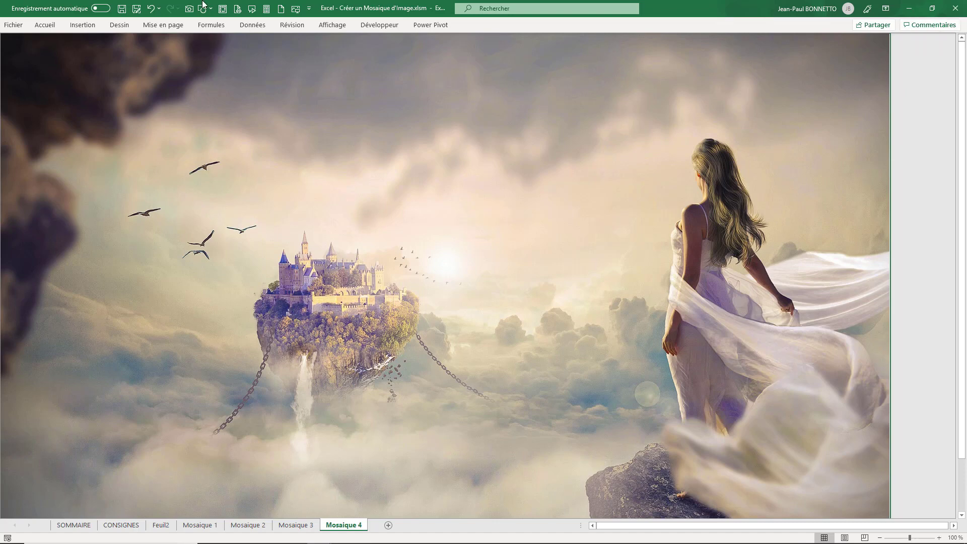
{"action": "left_click", "coordinate": [325, 26]}
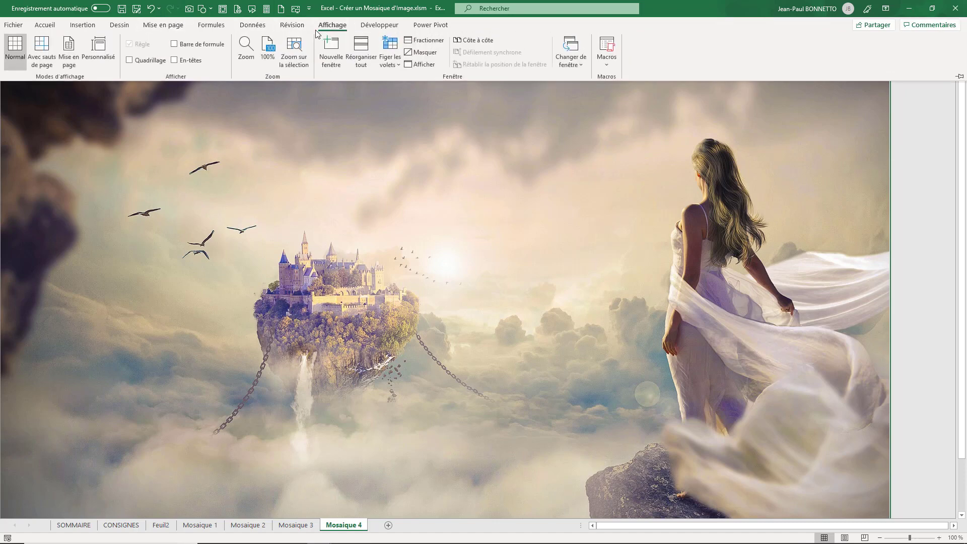
{"action": "left_click", "coordinate": [175, 62]}
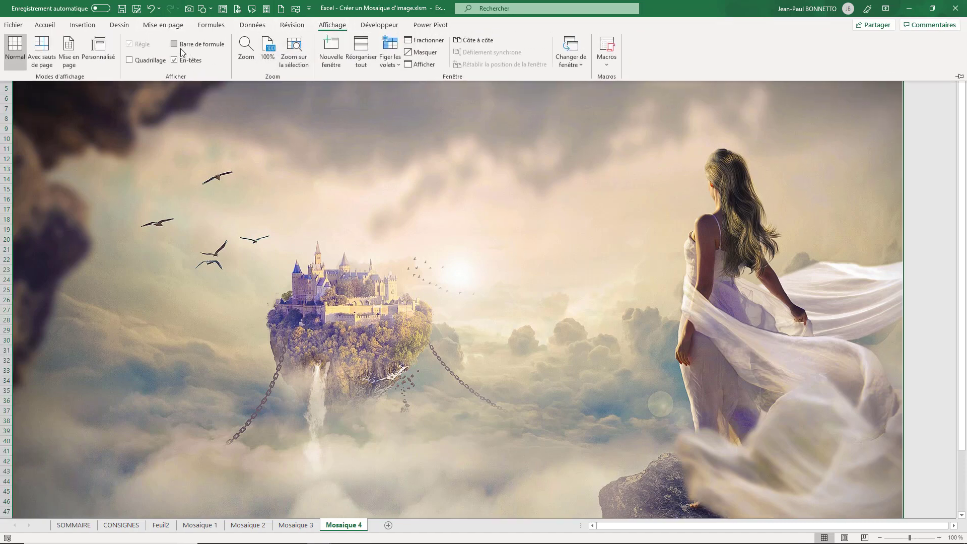
{"action": "left_click", "coordinate": [175, 44]}
{"action": "left_click", "coordinate": [942, 98]}
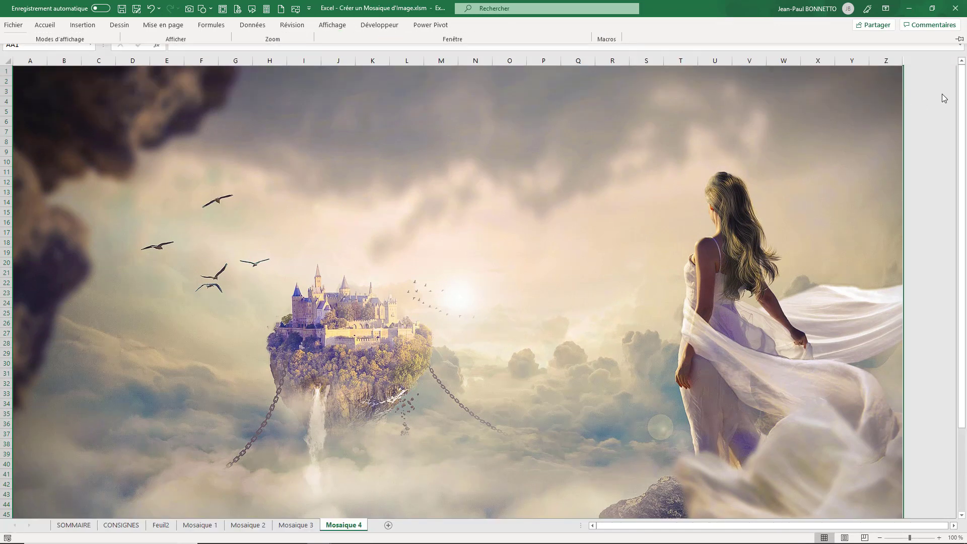
Widen column Z and unhide the columns after it on the Mosaique 4 sheet.
{"action": "left_click_drag", "start_coordinate": [905, 60], "coordinate": [926, 62]}
{"action": "left_click", "coordinate": [892, 60]}
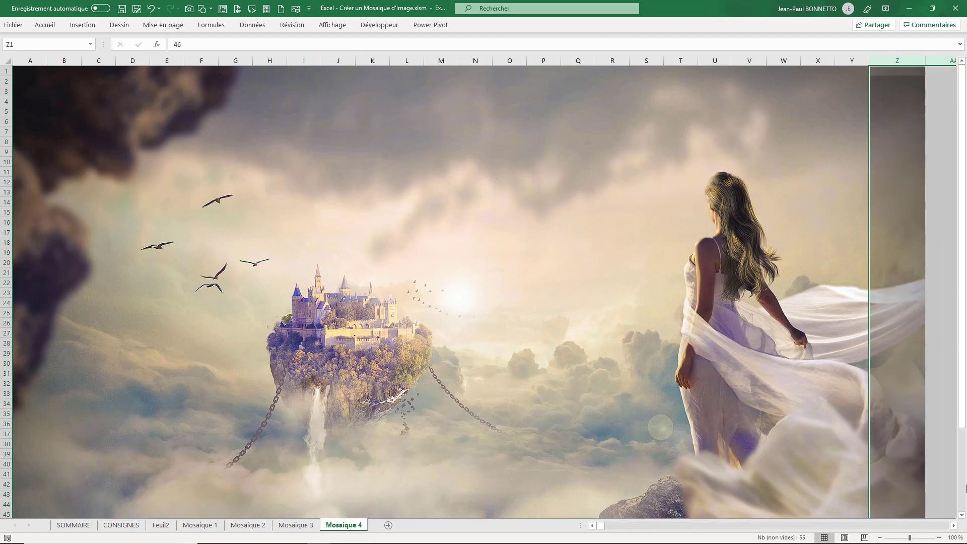
{"action": "left_click", "coordinate": [953, 526]}
{"action": "left_click", "coordinate": [954, 525]}
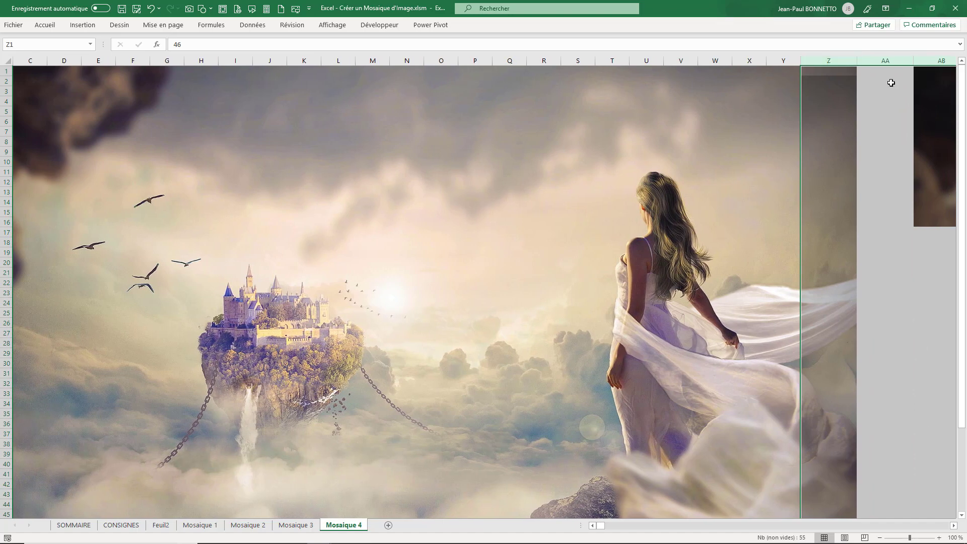
Try to format the value in cell AA2 as bold red text.
{"action": "left_click", "coordinate": [887, 80]}
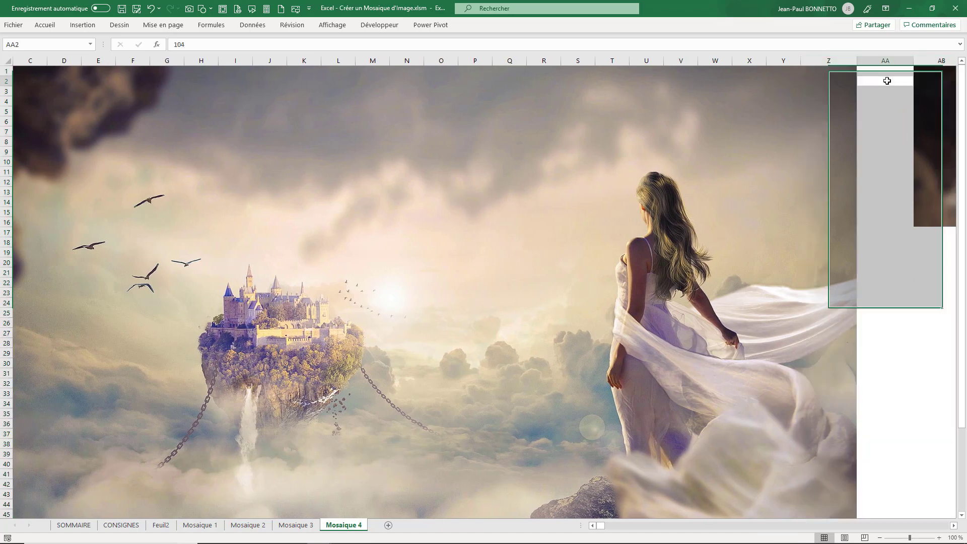
{"action": "double_click", "coordinate": [188, 42]}
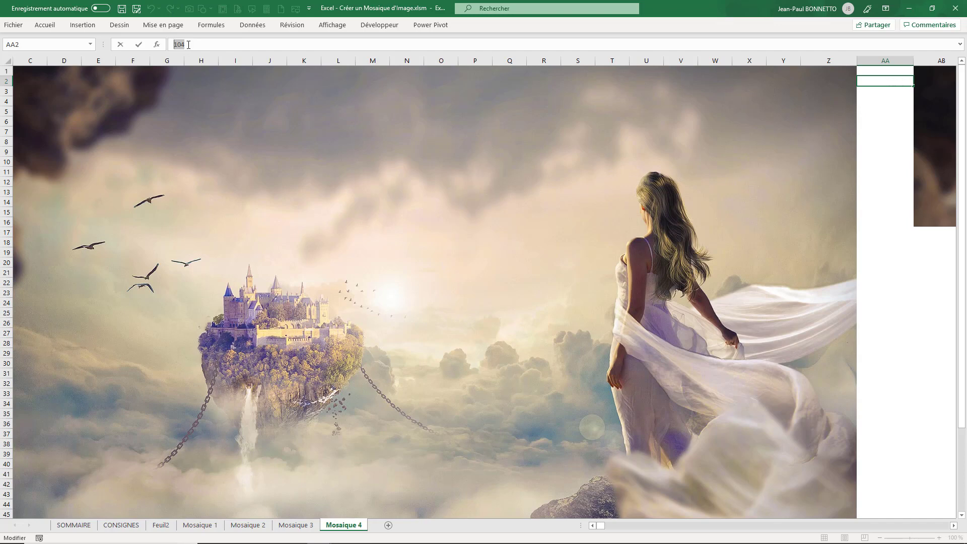
{"action": "left_click", "coordinate": [52, 26]}
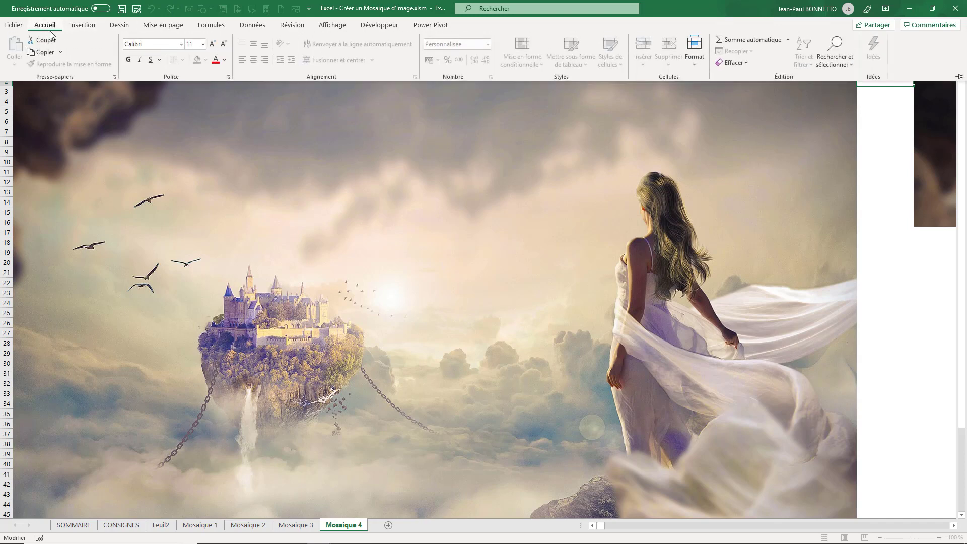
{"action": "left_click", "coordinate": [128, 59]}
{"action": "left_click", "coordinate": [215, 60]}
{"action": "left_click", "coordinate": [874, 100]}
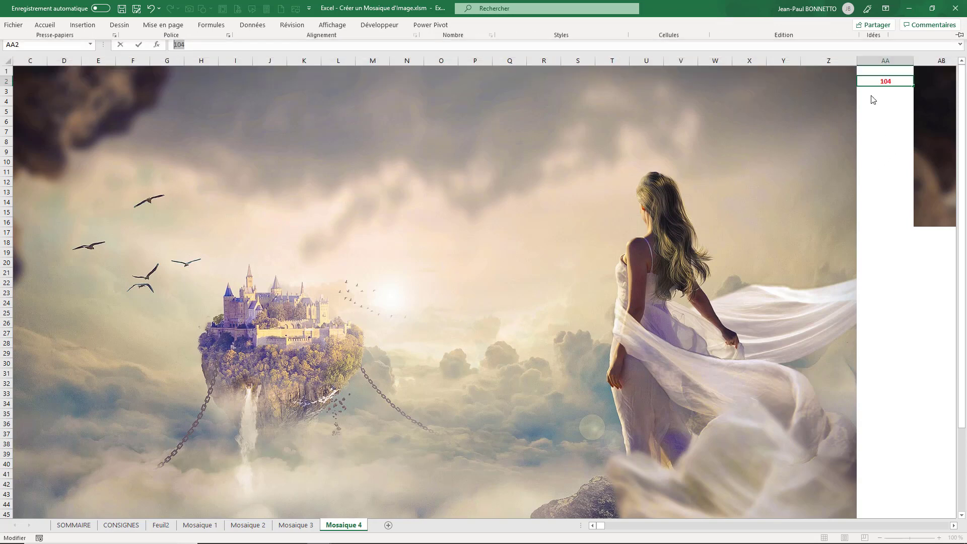
Hide all columns from AB to XFD and select cell AA2.
{"action": "left_click", "coordinate": [935, 61]}
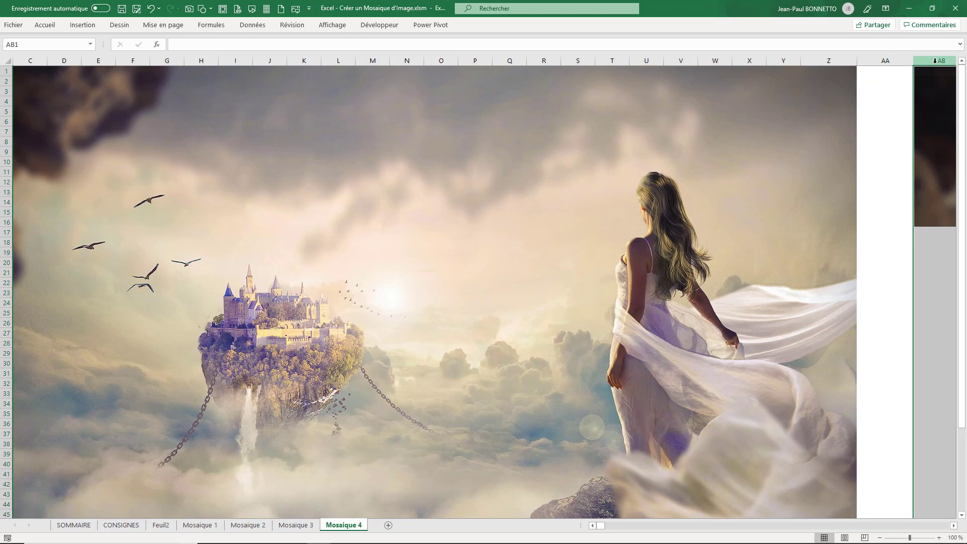
{"action": "key", "text": "ctrl+shift+Right"}
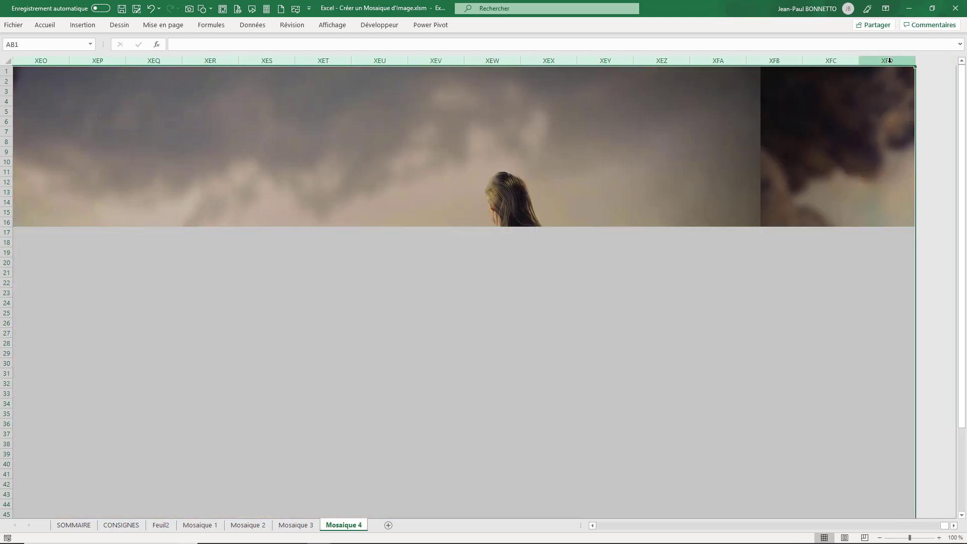
{"action": "right_click", "coordinate": [888, 61]}
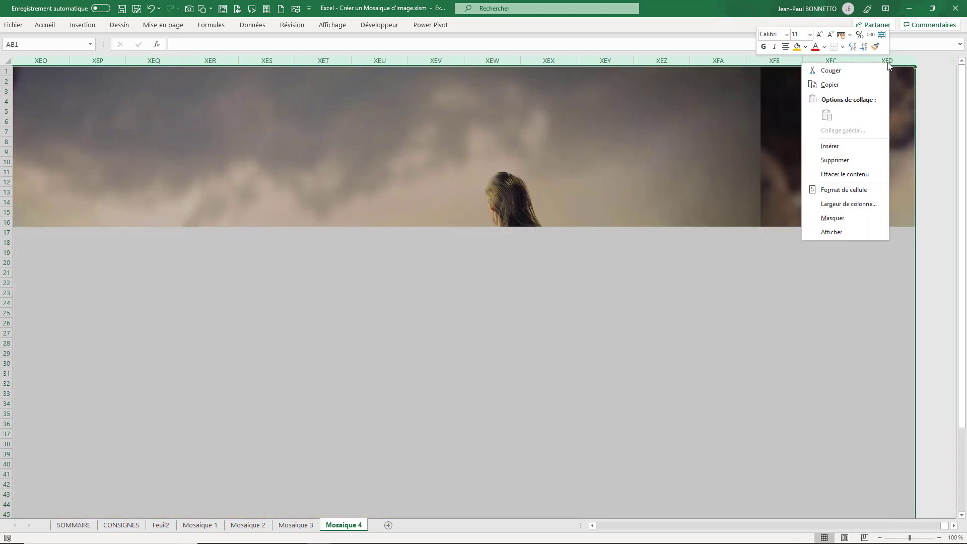
{"action": "left_click", "coordinate": [832, 218]}
{"action": "left_click", "coordinate": [421, 101]}
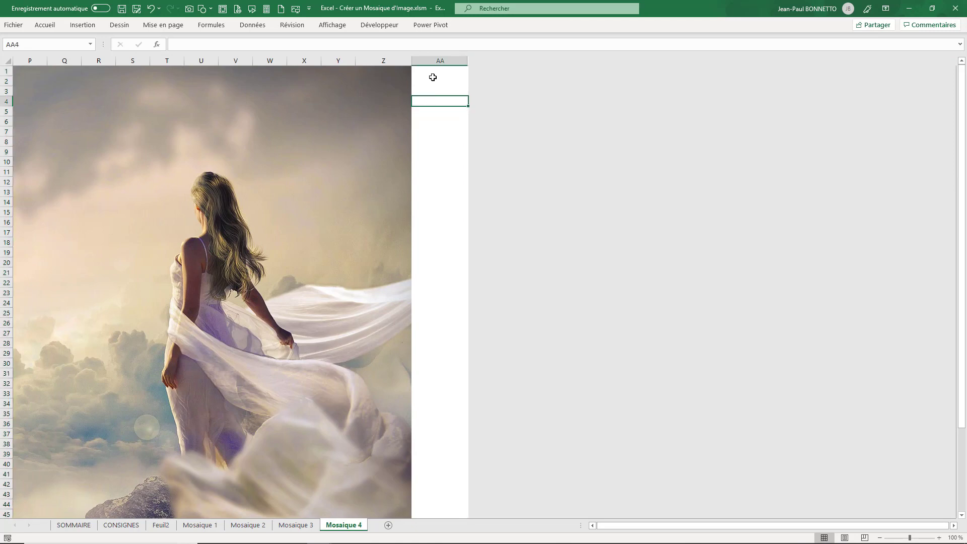
{"action": "left_click", "coordinate": [432, 81]}
{"action": "left_click_drag", "start_coordinate": [689, 524], "coordinate": [650, 539]}
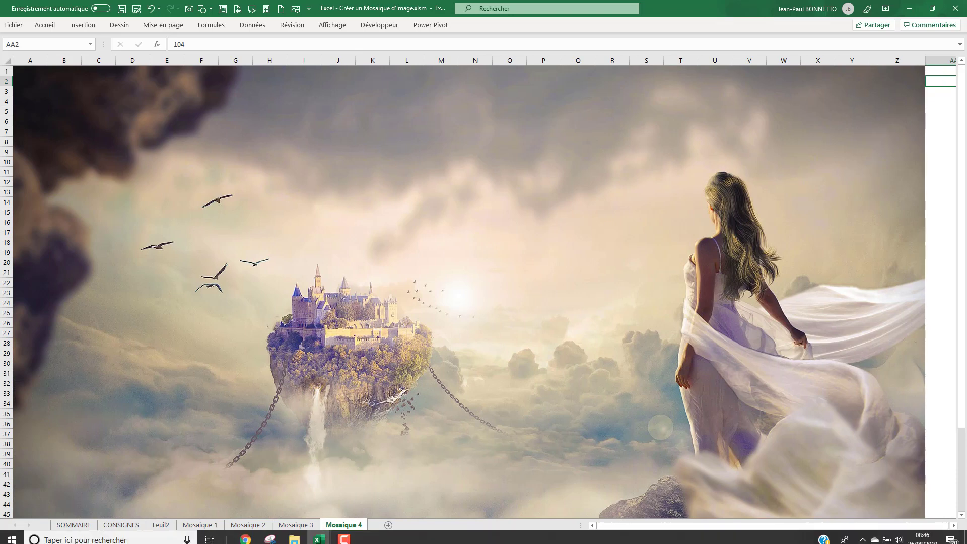
Switch back to the Visual Basic editor and examine the While condition on AA2 in the Worksheet_Activate procedure.
{"action": "mouse_move", "coordinate": [332, 532]}
{"action": "left_click", "coordinate": [411, 508]}
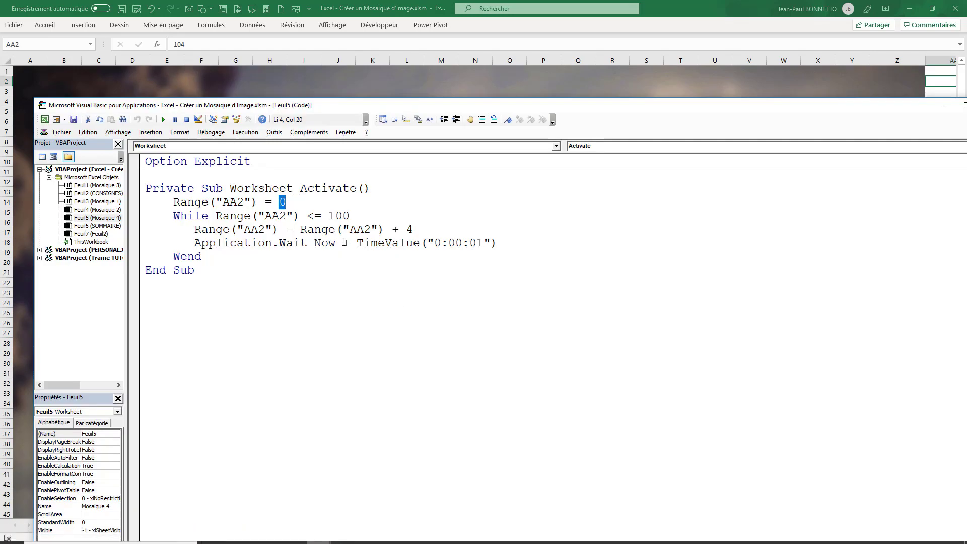
{"action": "left_click_drag", "start_coordinate": [468, 105], "coordinate": [458, 141]}
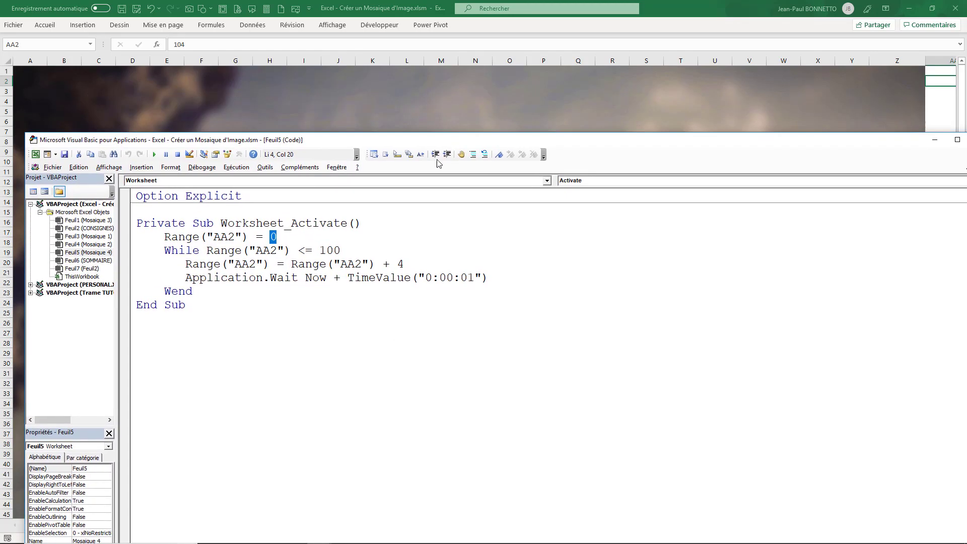
{"action": "left_click", "coordinate": [186, 251]}
{"action": "left_click_drag", "start_coordinate": [206, 251], "coordinate": [295, 248]}
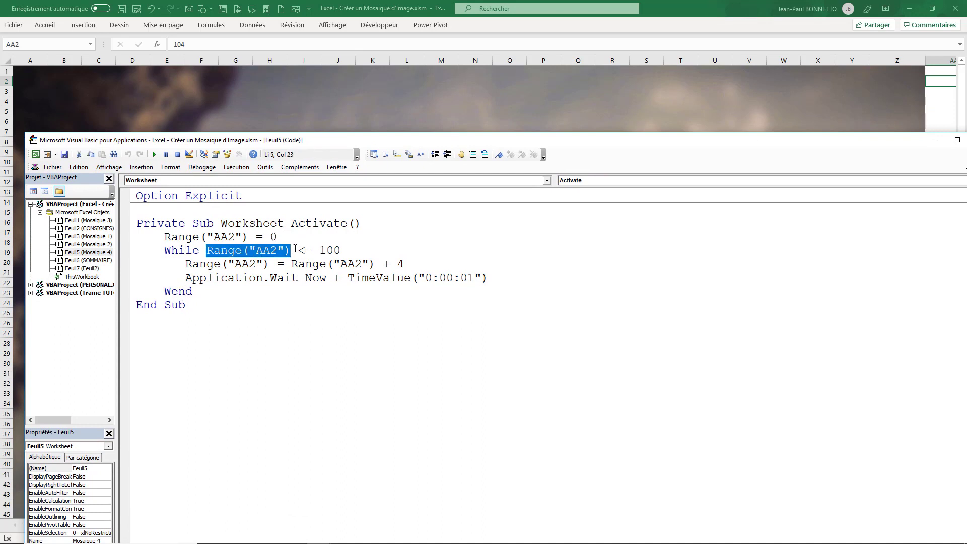
{"action": "key", "text": "Right"}
{"action": "key", "text": "Right"}
{"action": "key", "text": "Right"}
{"action": "key", "text": "Right"}
{"action": "key", "text": "Right"}
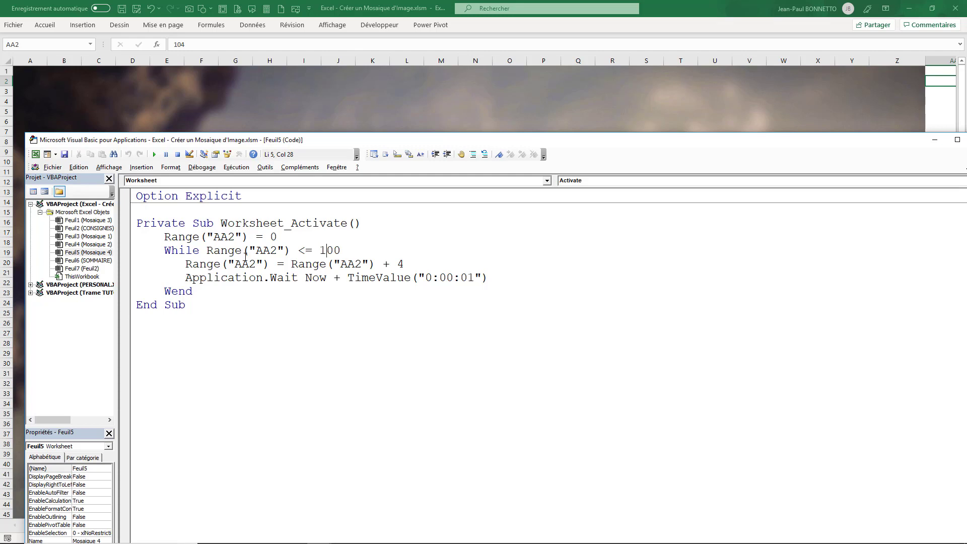
Examine the loop lines that increment AA2 and pause the macro with Application.Wait and TimeValue.
{"action": "left_click", "coordinate": [200, 265]}
{"action": "left_click", "coordinate": [347, 265]}
{"action": "left_click_drag", "start_coordinate": [529, 140], "coordinate": [536, 168]}
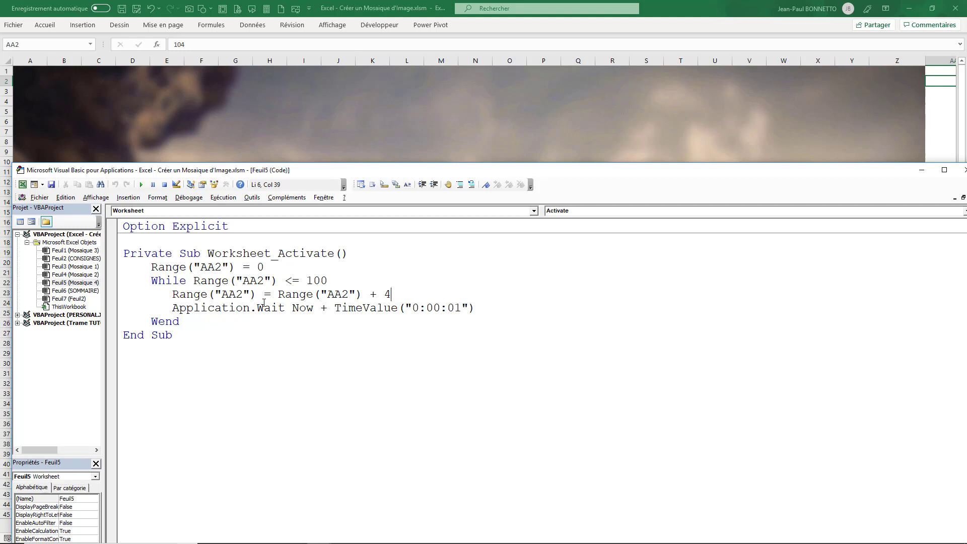
{"action": "double_click", "coordinate": [296, 308]}
{"action": "left_click_drag", "start_coordinate": [327, 308], "coordinate": [478, 314]}
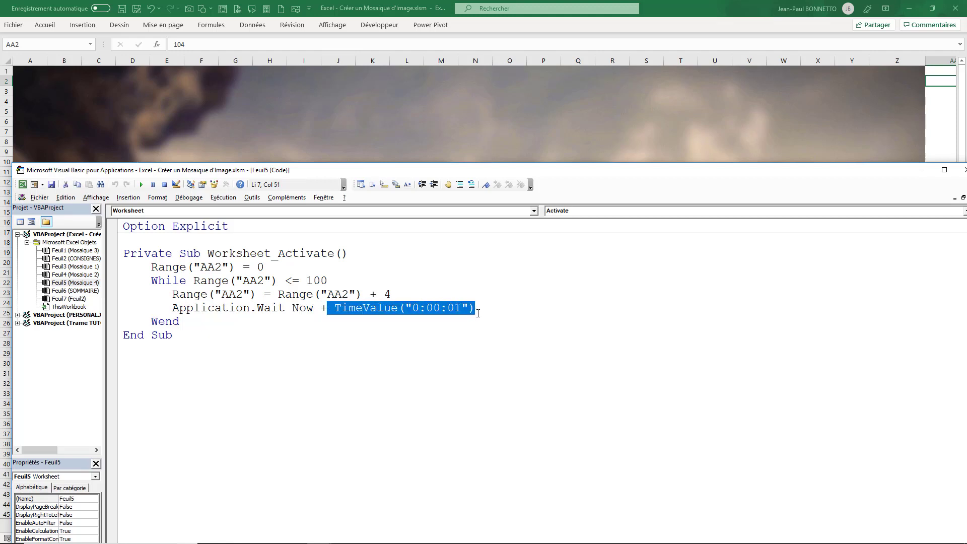
Examine the seconds value in the TimeValue pause and the Wend line that closes the loop.
{"action": "left_click", "coordinate": [460, 307]}
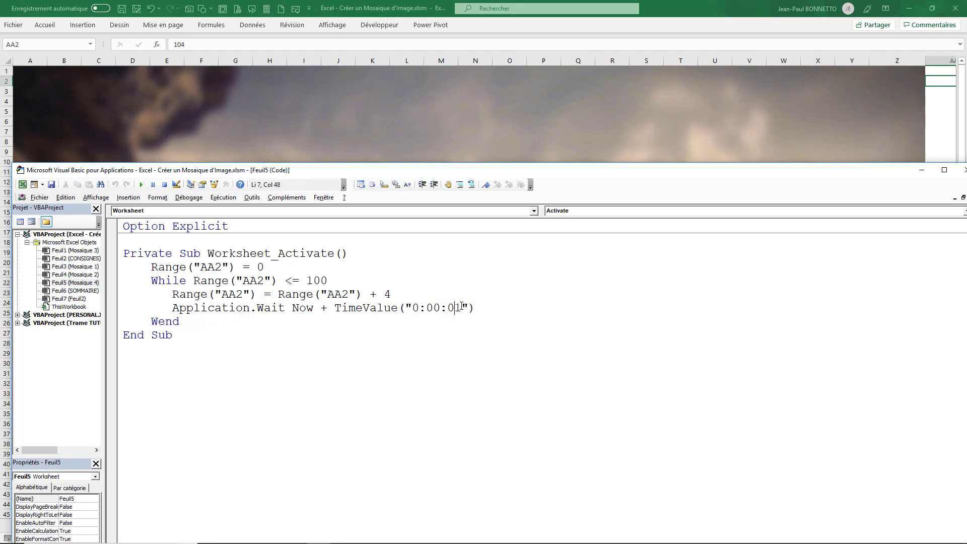
{"action": "left_click", "coordinate": [273, 319]}
{"action": "left_click_drag", "start_coordinate": [510, 170], "coordinate": [536, 160]}
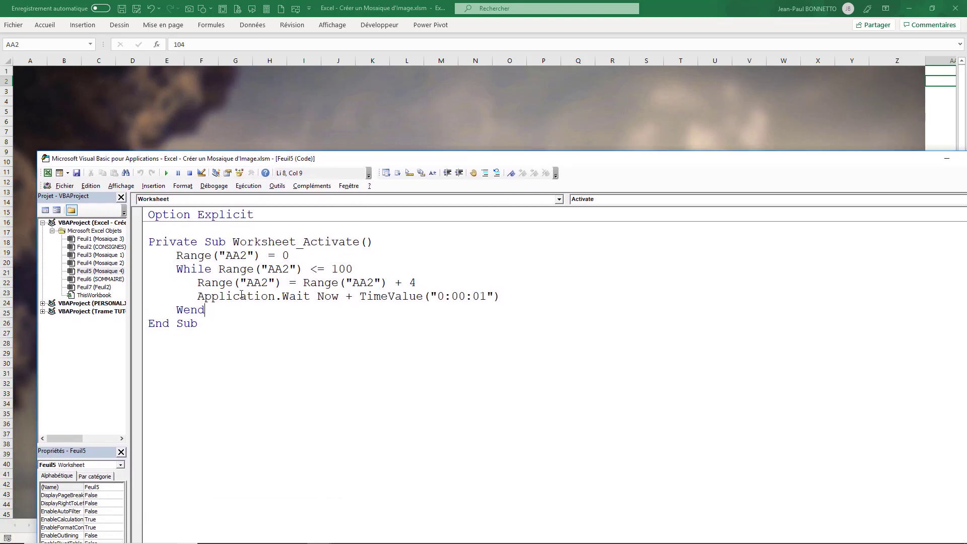
Set the AA2 increment in the While loop to 5 and run the Worksheet_Activate procedure.
{"action": "left_click_drag", "start_coordinate": [417, 283], "coordinate": [408, 284]}
{"action": "type", "text": "5"}
{"action": "left_click", "coordinate": [240, 267]}
{"action": "left_click", "coordinate": [167, 173]}
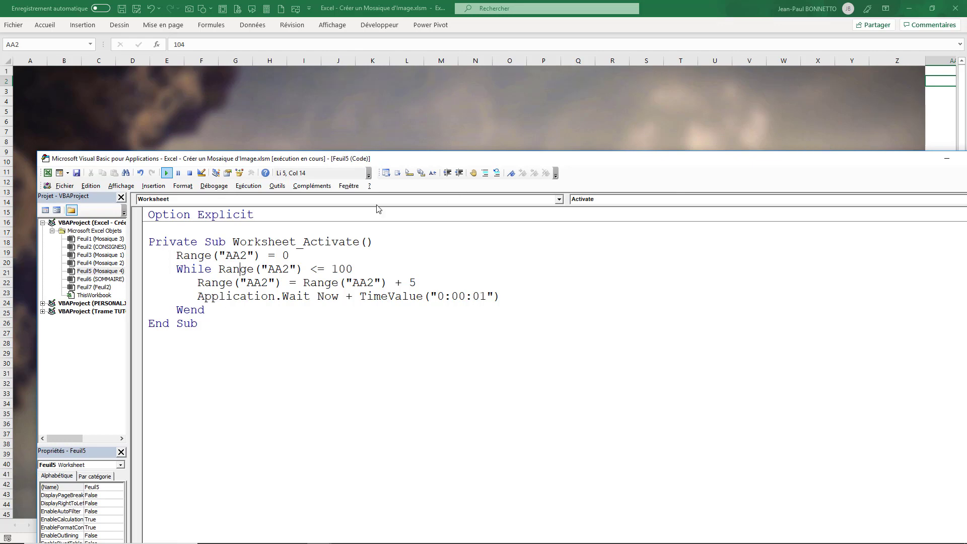
{"action": "left_click_drag", "start_coordinate": [353, 292], "coordinate": [333, 263]}
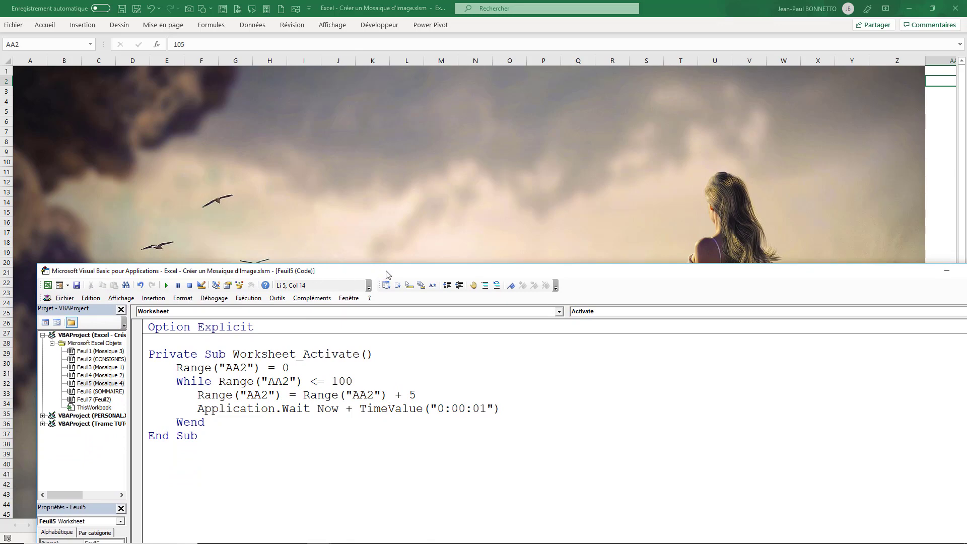
Close the Visual Basic editor to return to the full picture on the Mosaique 4 sheet.
{"action": "left_click_drag", "start_coordinate": [413, 270], "coordinate": [319, 202]}
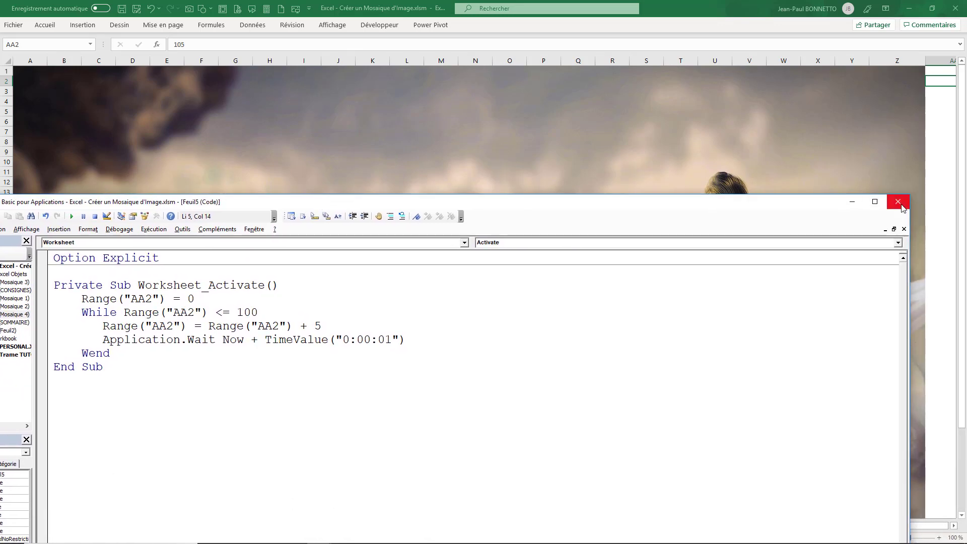
{"action": "left_click_drag", "start_coordinate": [668, 206], "coordinate": [737, 170]}
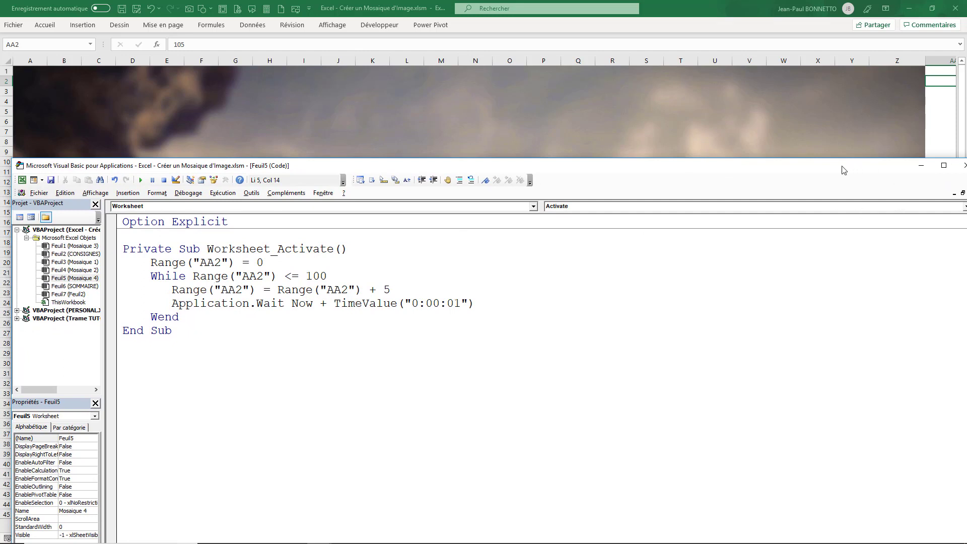
{"action": "left_click_drag", "start_coordinate": [846, 169], "coordinate": [804, 170]}
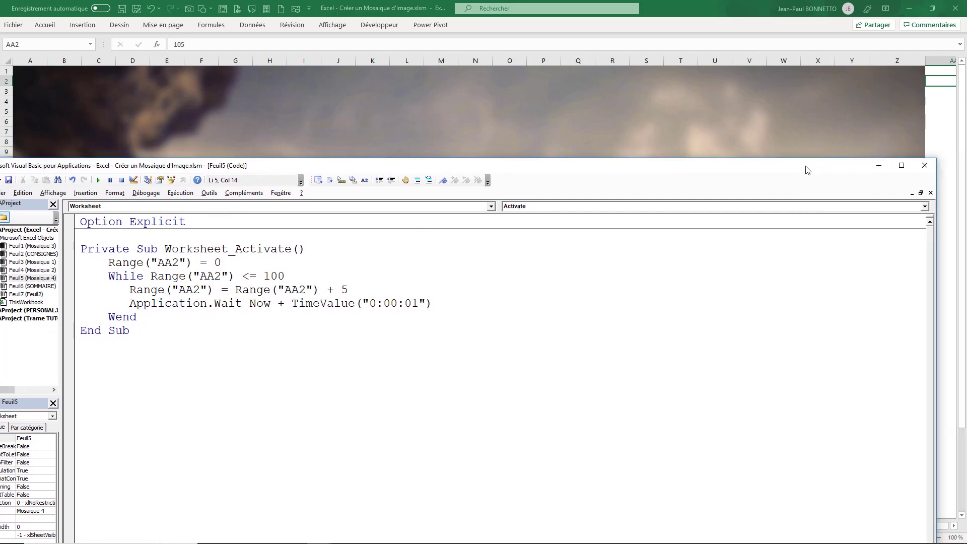
{"action": "left_click", "coordinate": [925, 166]}
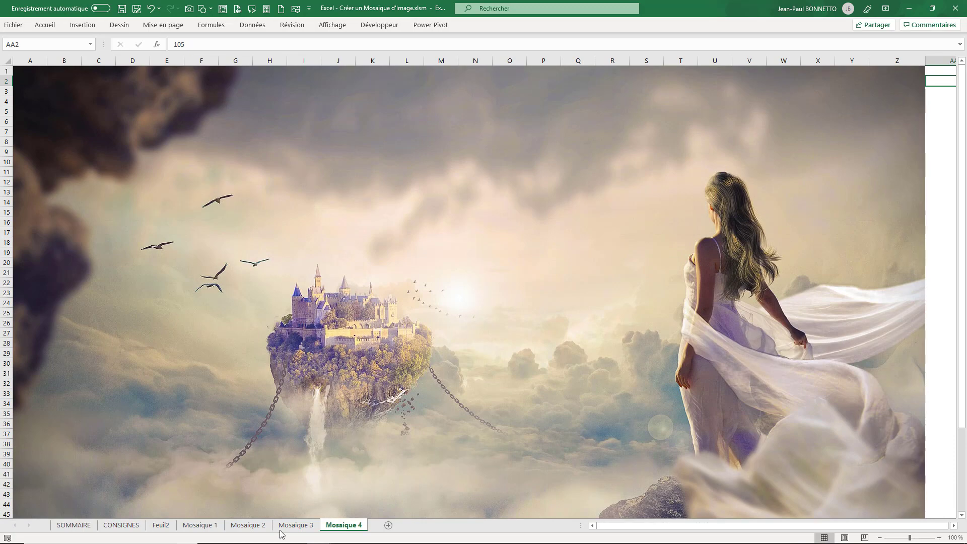
Switch to the Feuil2 sheet and raise the mosaic's spinner value to 20.
{"action": "left_click", "coordinate": [162, 525]}
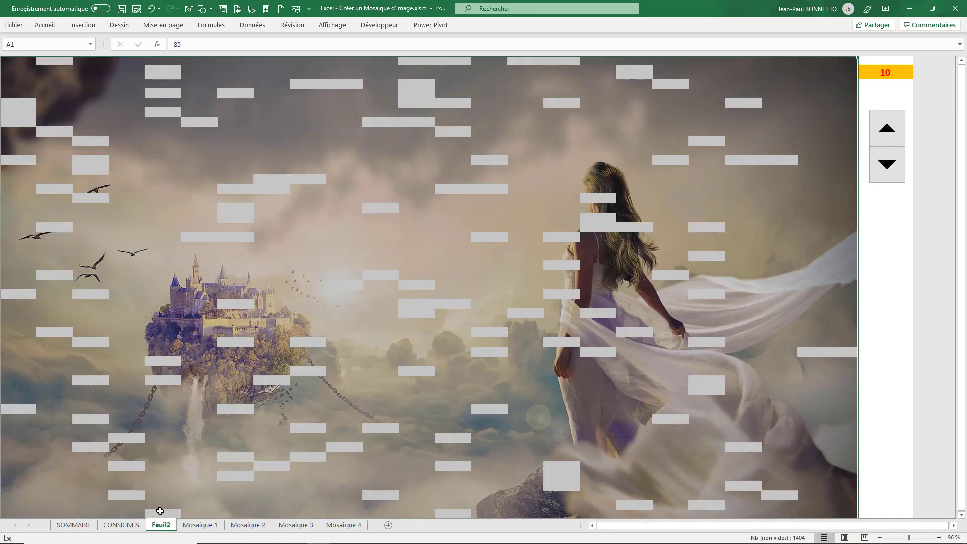
{"action": "left_click", "coordinate": [889, 132]}
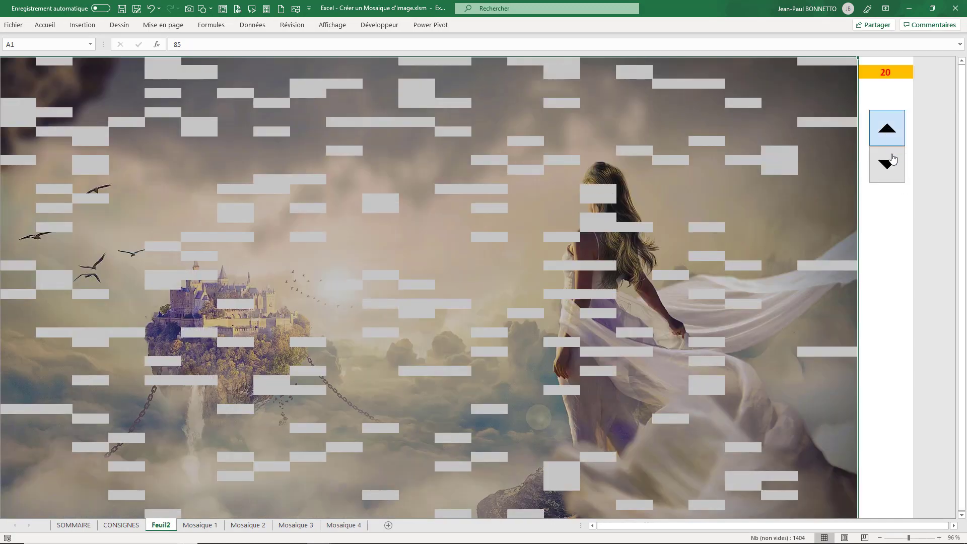